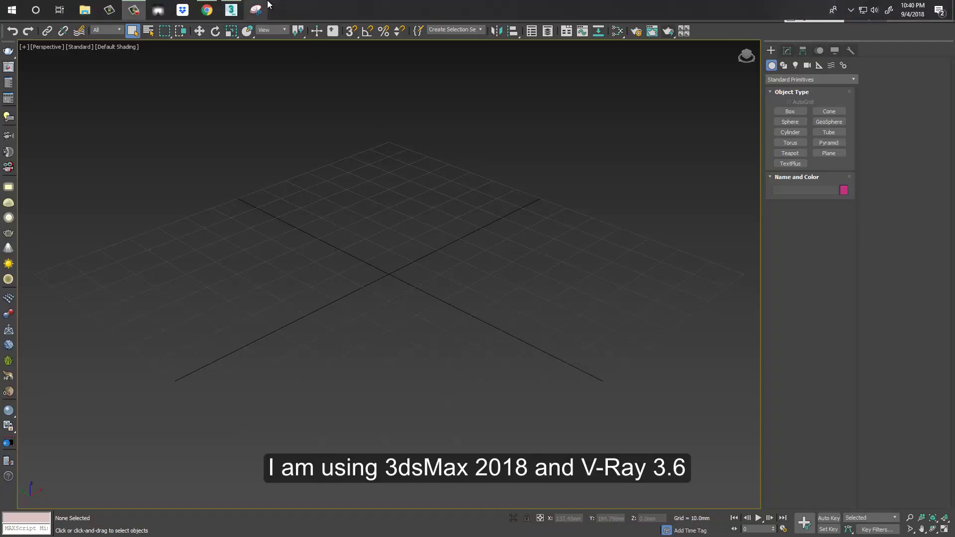
- Find a ball-bearing butt hinge image and highlight its 100x75x2.5mm dimensions
mouse_move(207, 9)
click(208, 37)
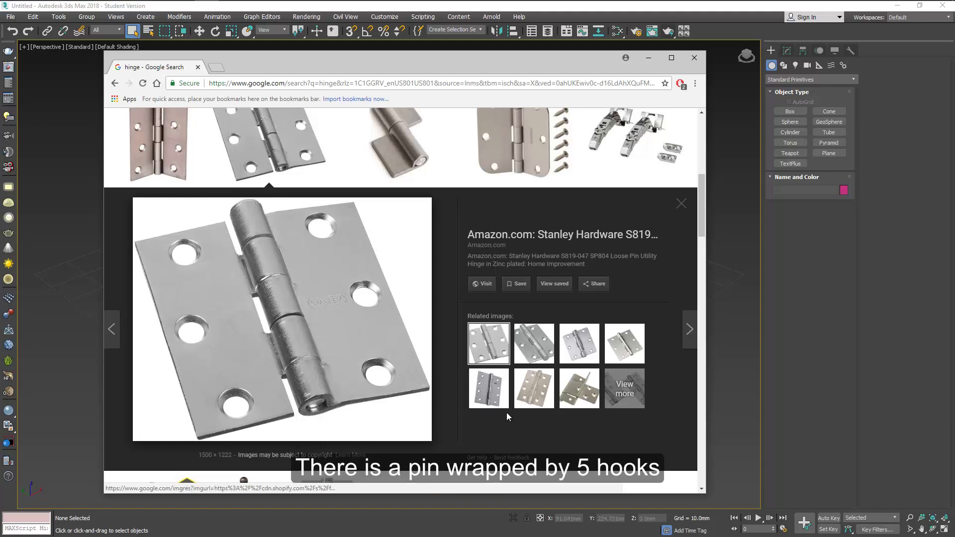
click(534, 343)
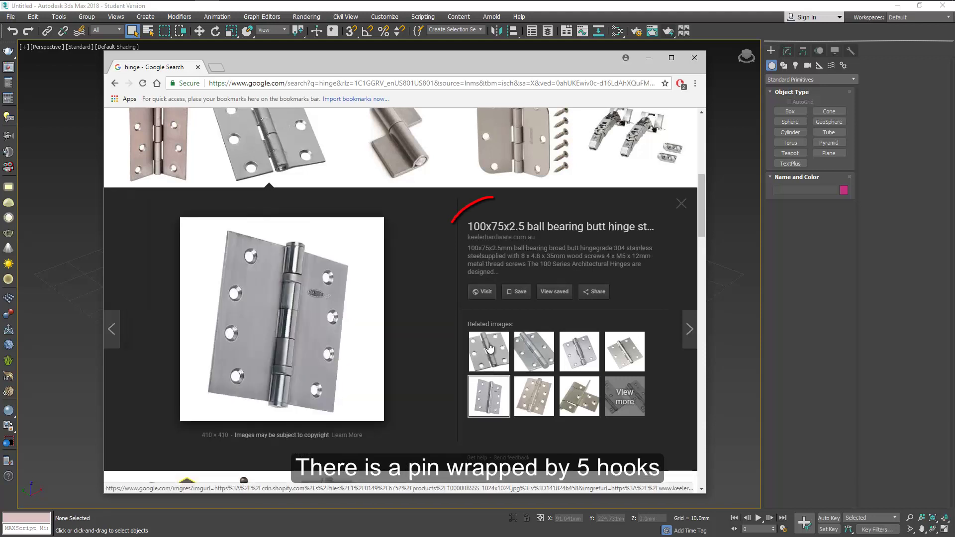
click(473, 249)
drag(485, 247, 512, 248)
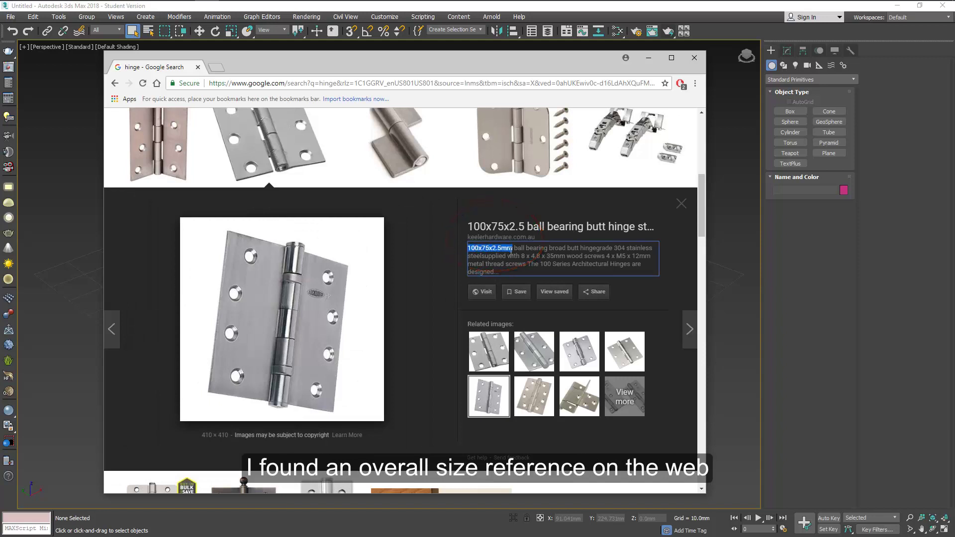
- In Units Setup, set 1 system unit to 1.0 millimeter and display units to metric millimeters
click(648, 58)
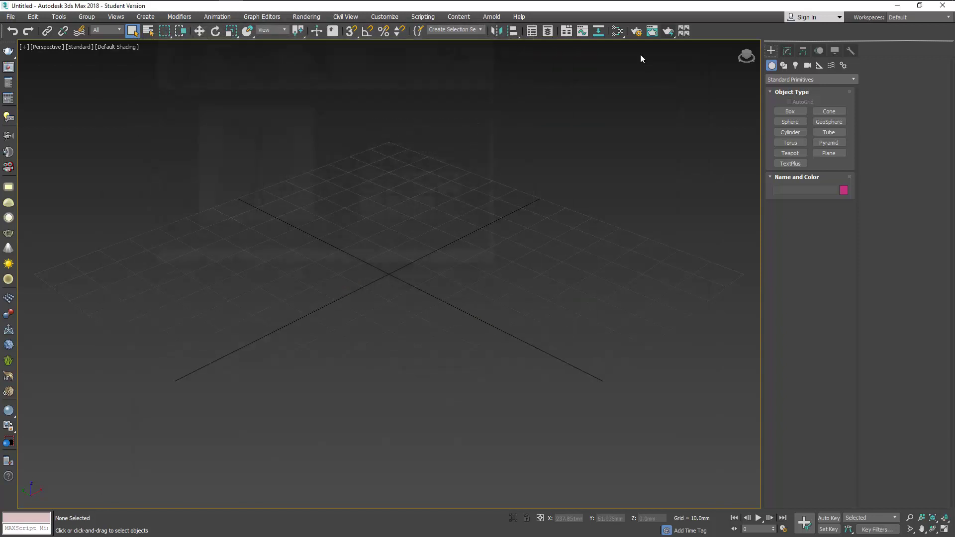
click(388, 18)
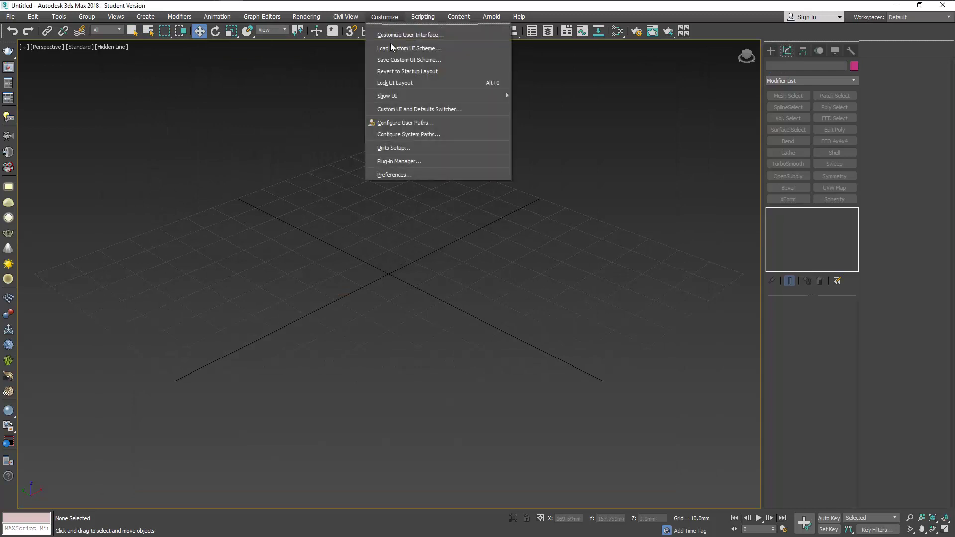
click(390, 146)
click(453, 188)
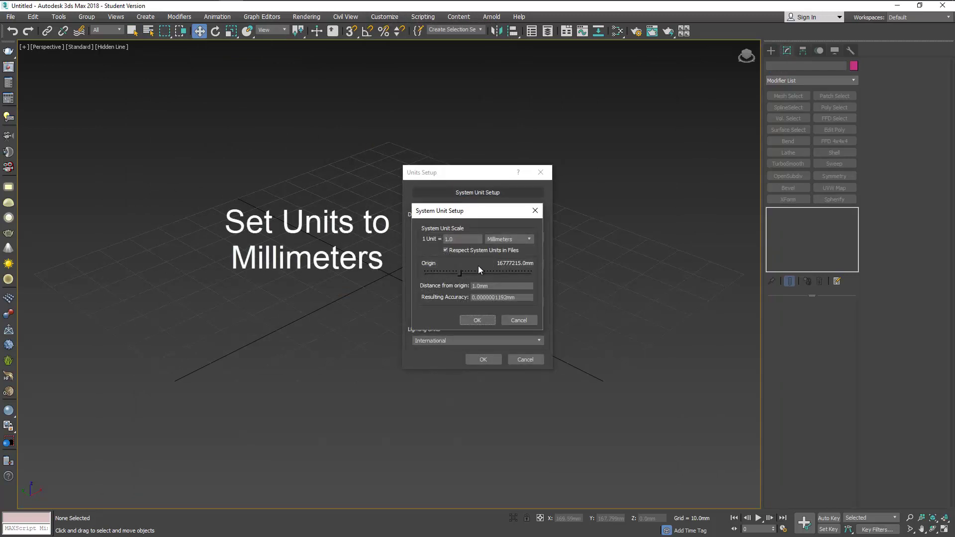
click(486, 321)
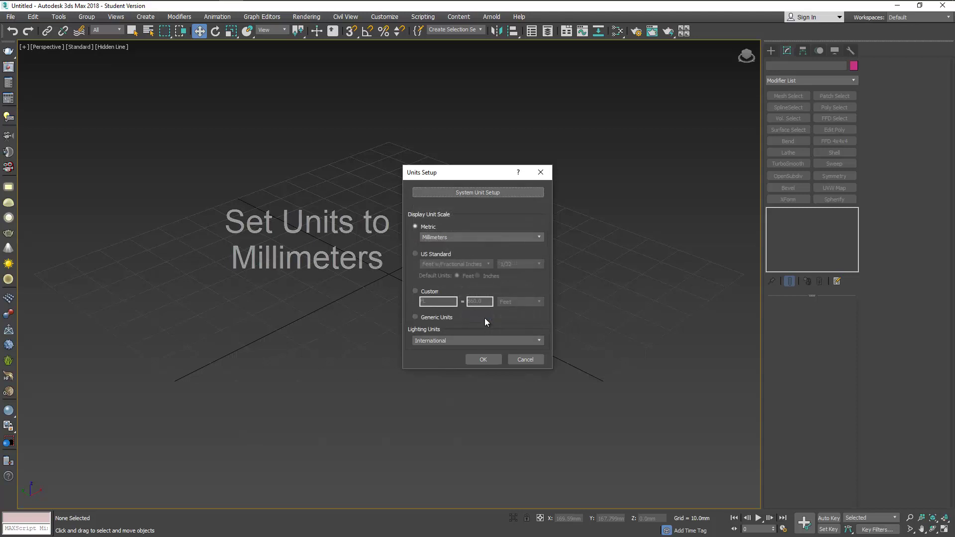
click(483, 358)
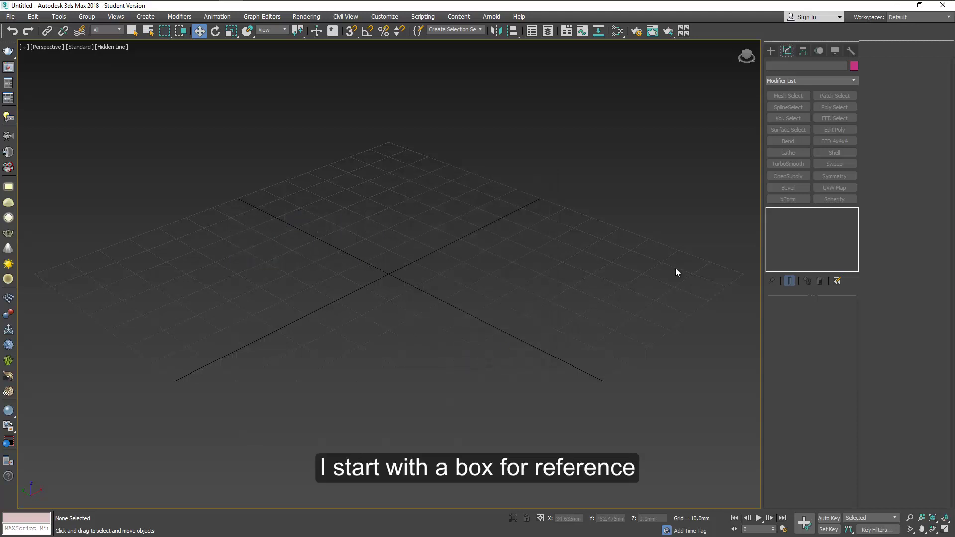
- Create a box with length 100, width 75 and height 2.5 mm
click(771, 51)
click(782, 111)
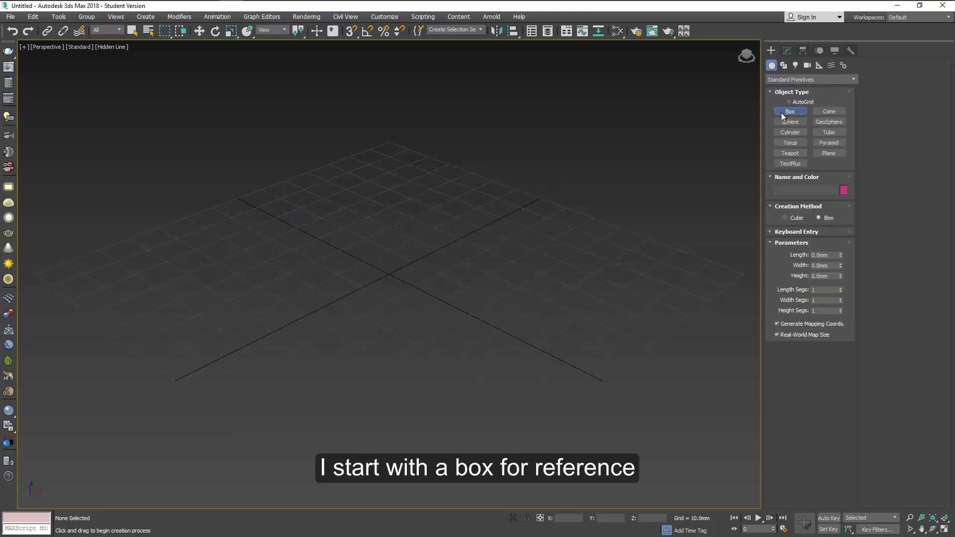
drag(313, 264, 533, 308)
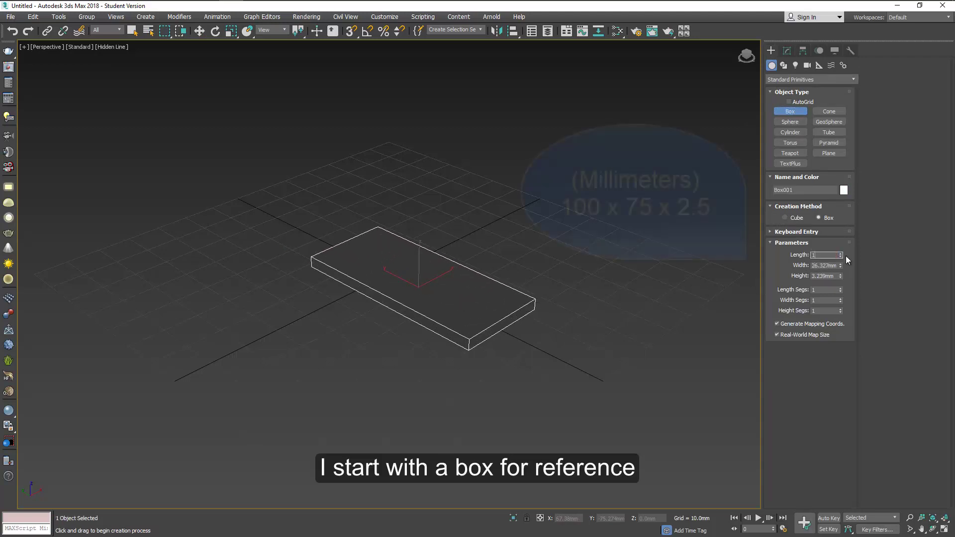
text(100)
key(Tab)
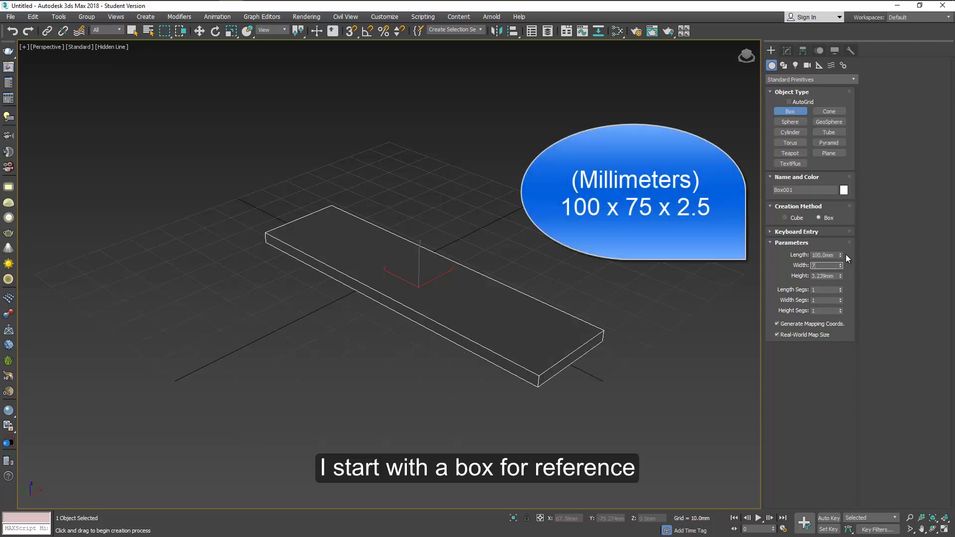
text(5)
key(Tab)
text(2.5)
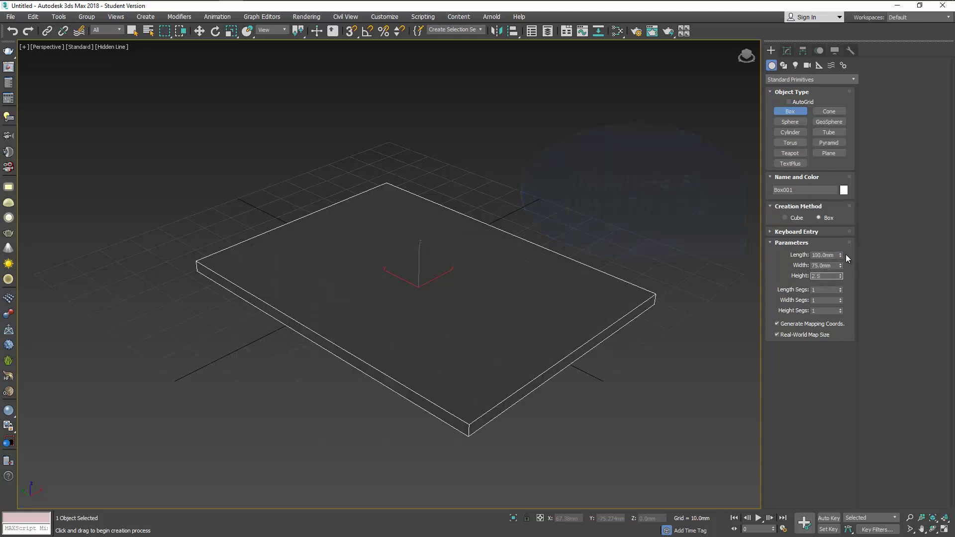
key(Return)
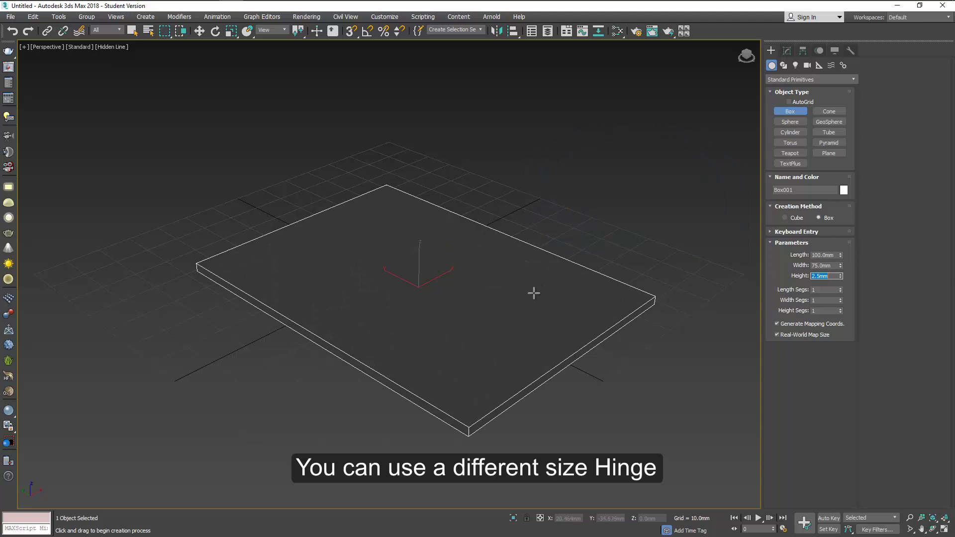
right_click(533, 293)
- Give the box 5 length segments and 2 width segments in the four-view layout
key(alt+w)
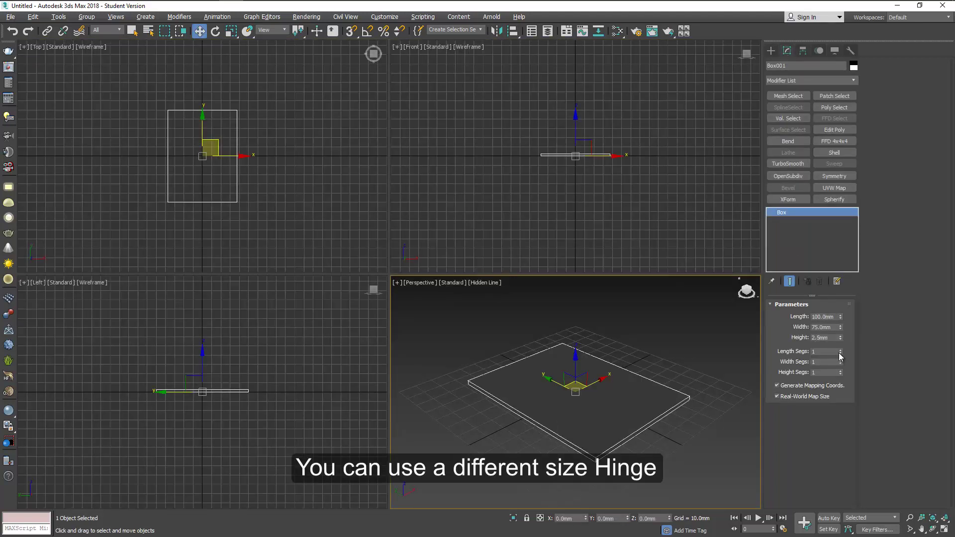
click(840, 350)
click(841, 350)
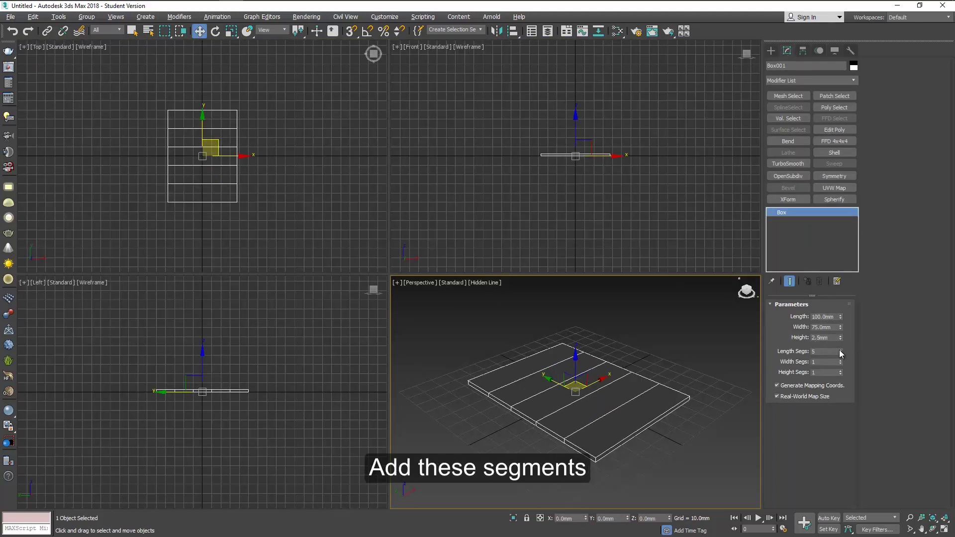
click(840, 361)
click(563, 170)
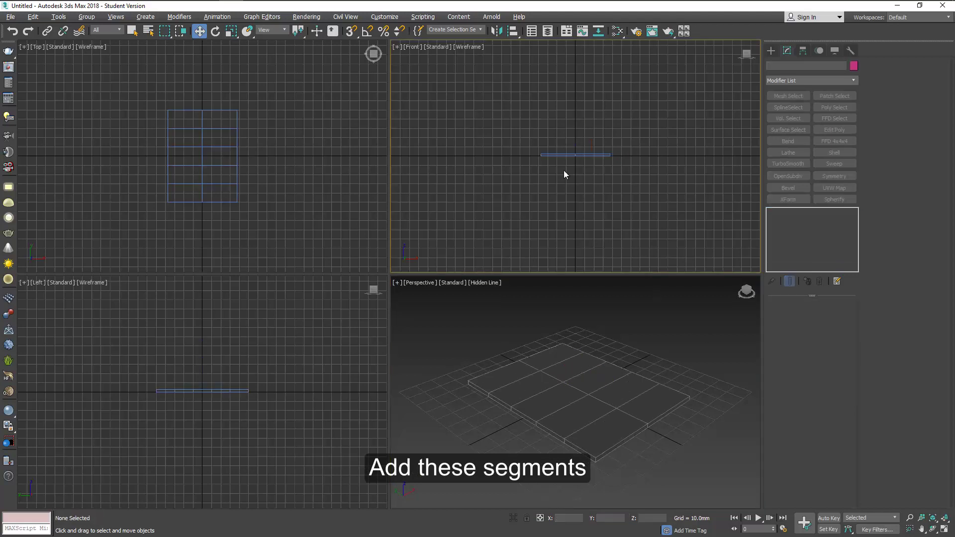
scroll(567, 167, up, 2)
scroll(572, 160, up, 4)
scroll(574, 158, up, 2)
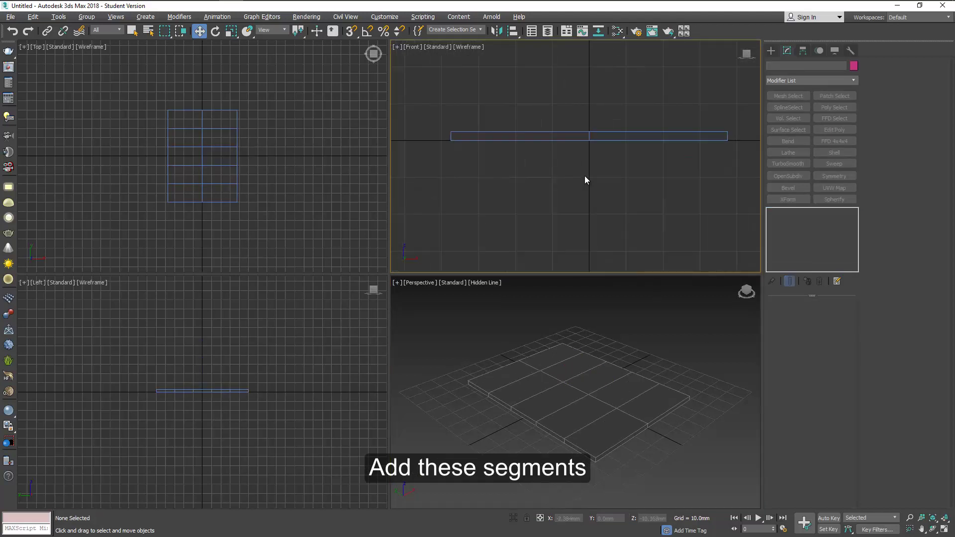
click(771, 51)
- Draw a 4 mm radius circle in the Front view, centred at X 0 and lowered slightly
click(784, 65)
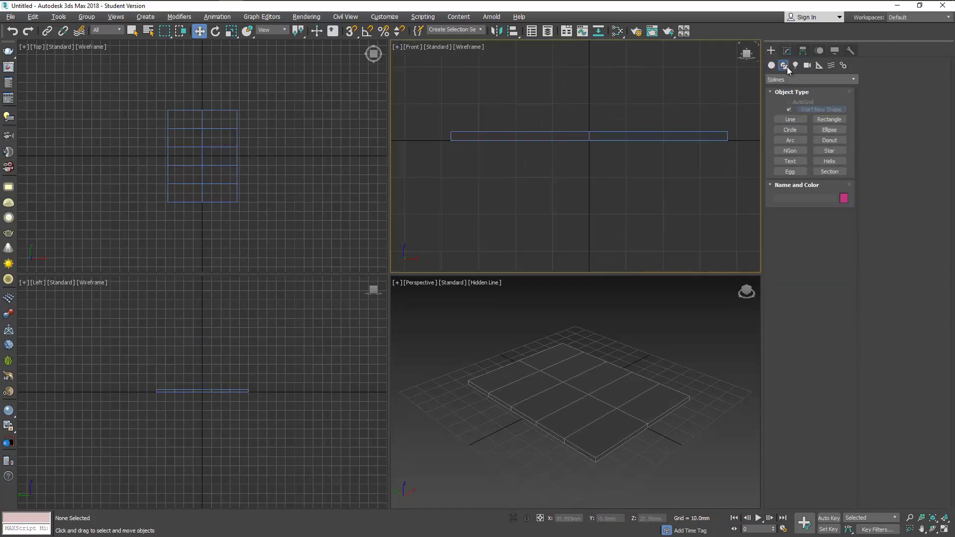
click(794, 130)
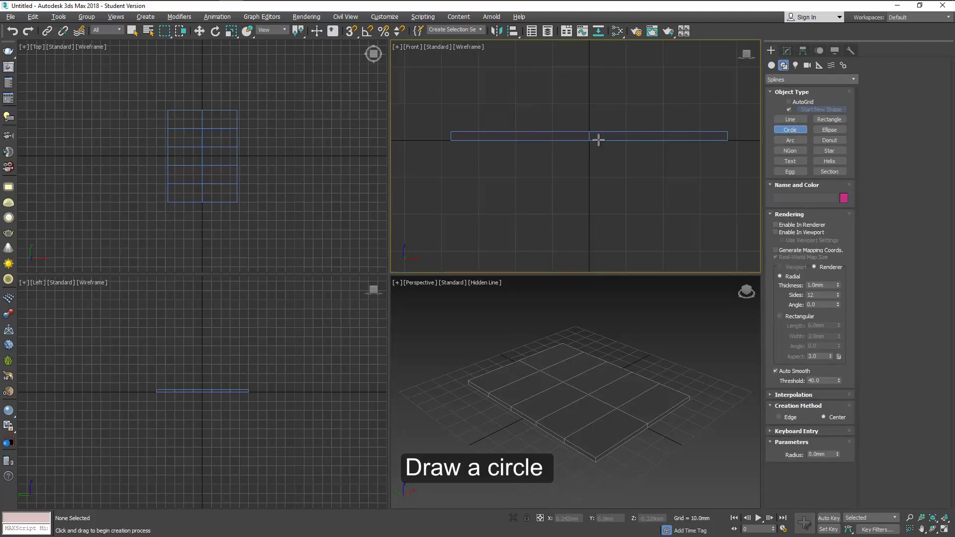
drag(588, 126, 592, 144)
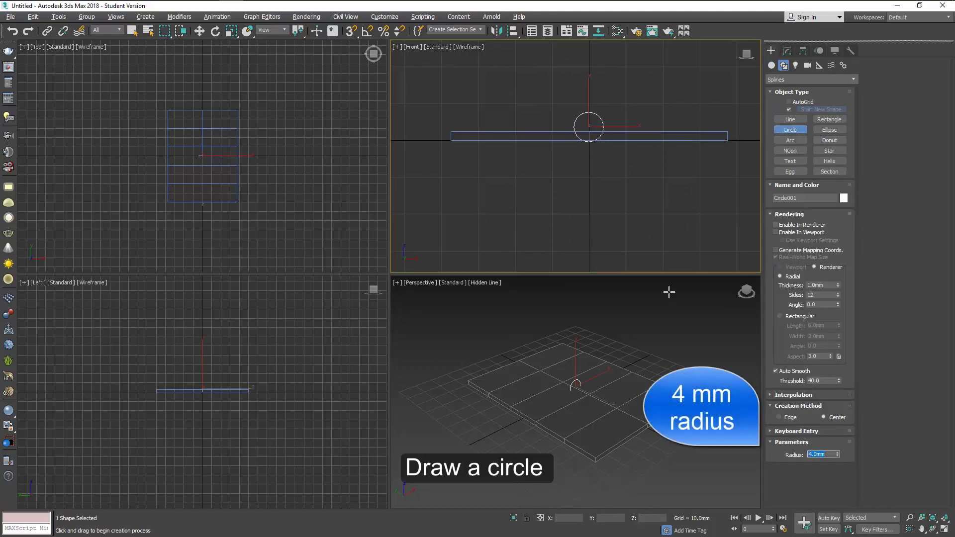
key(w)
scroll(591, 138, up, 4)
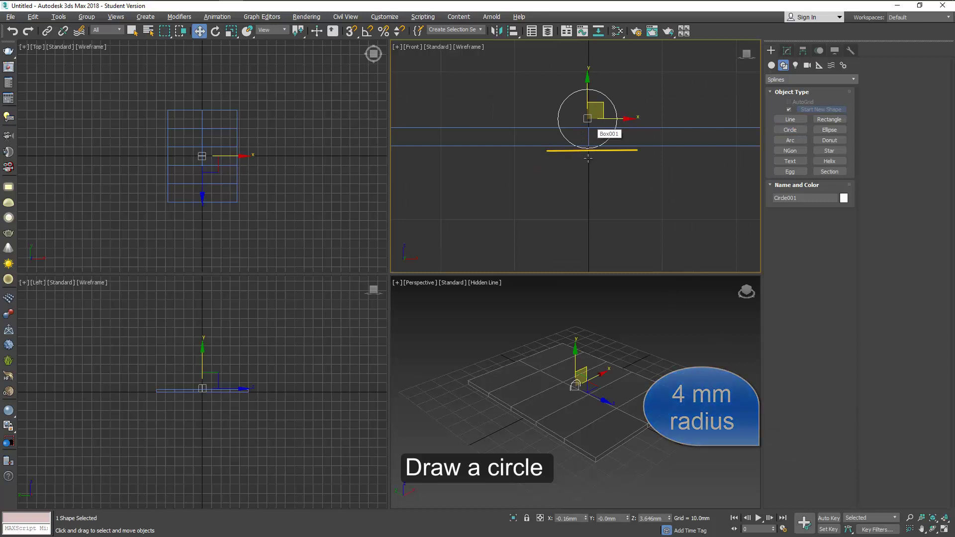
right_click(586, 520)
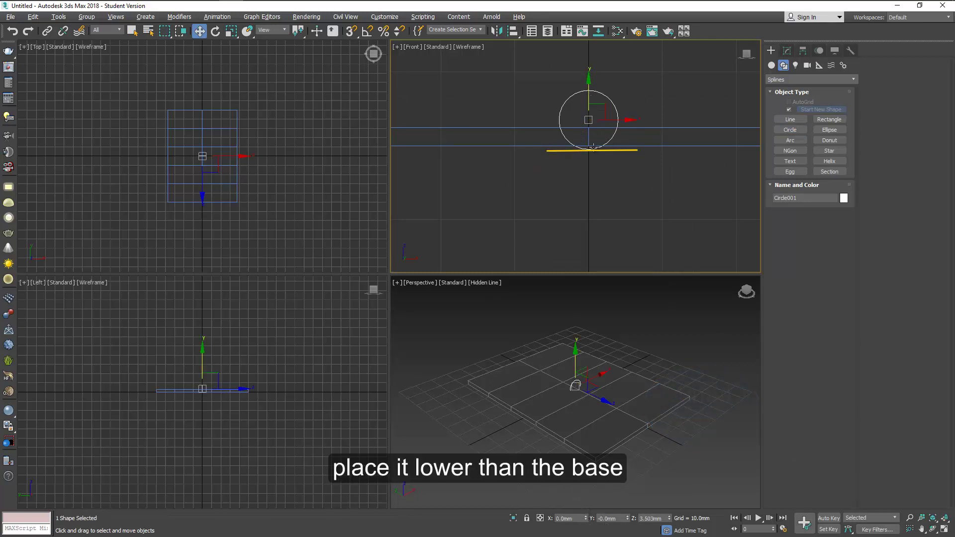
drag(593, 145, 593, 146)
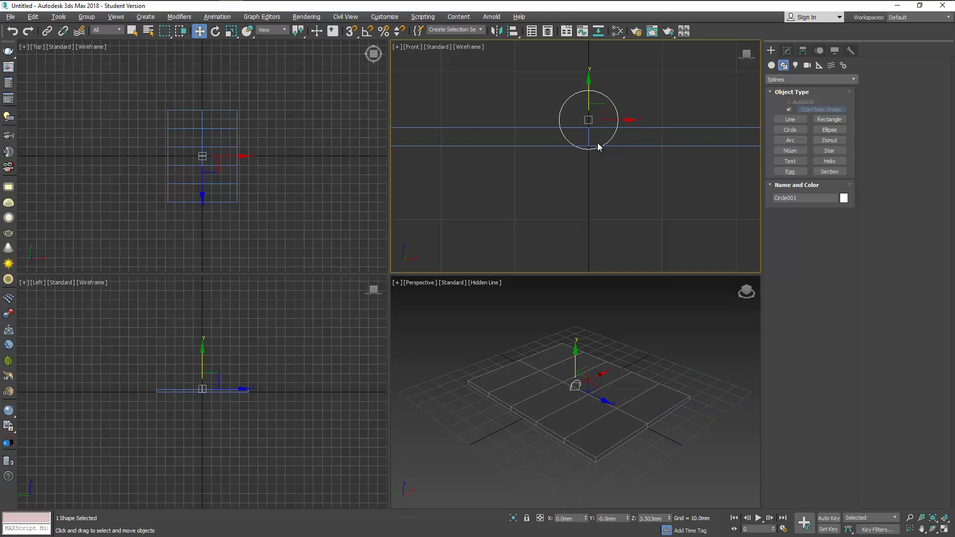
scroll(561, 135, down, 1)
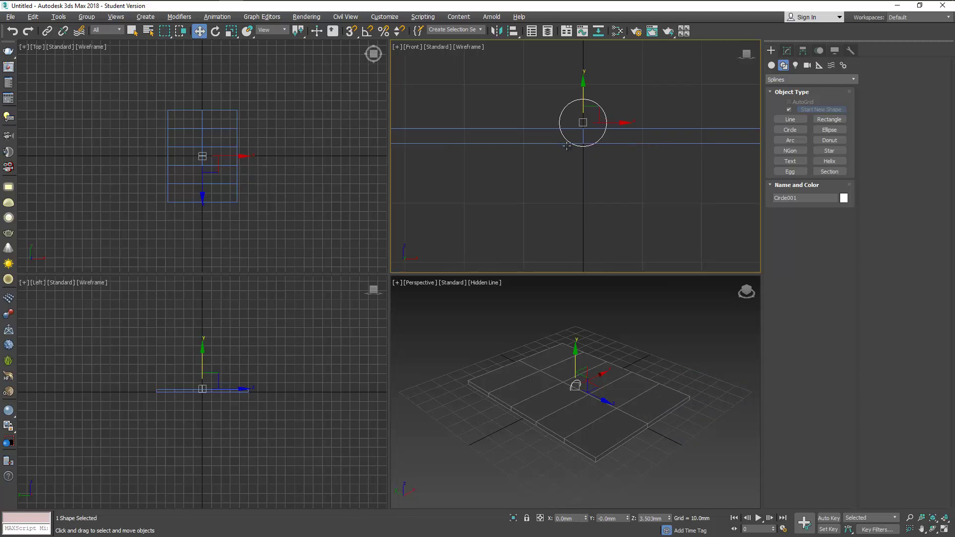
middle_drag(576, 145, 606, 149)
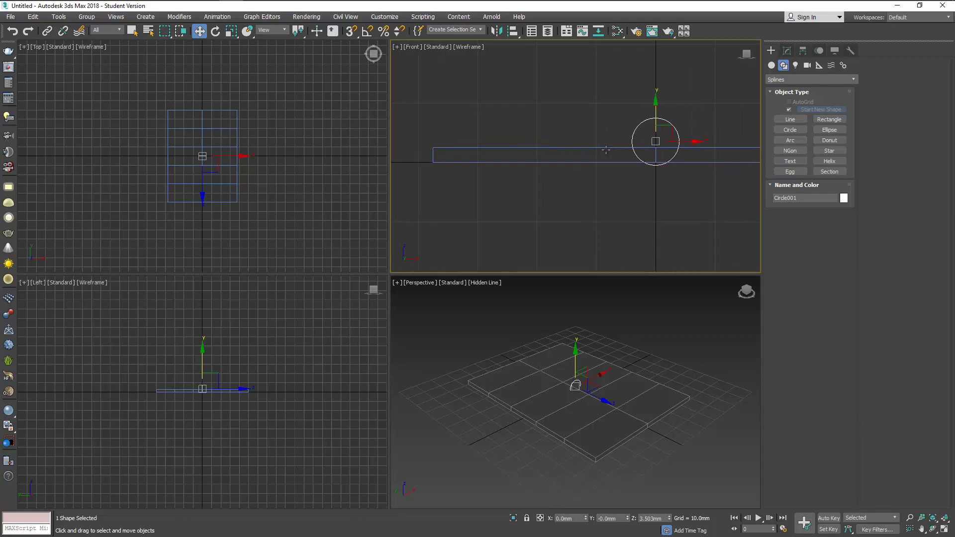
click(611, 125)
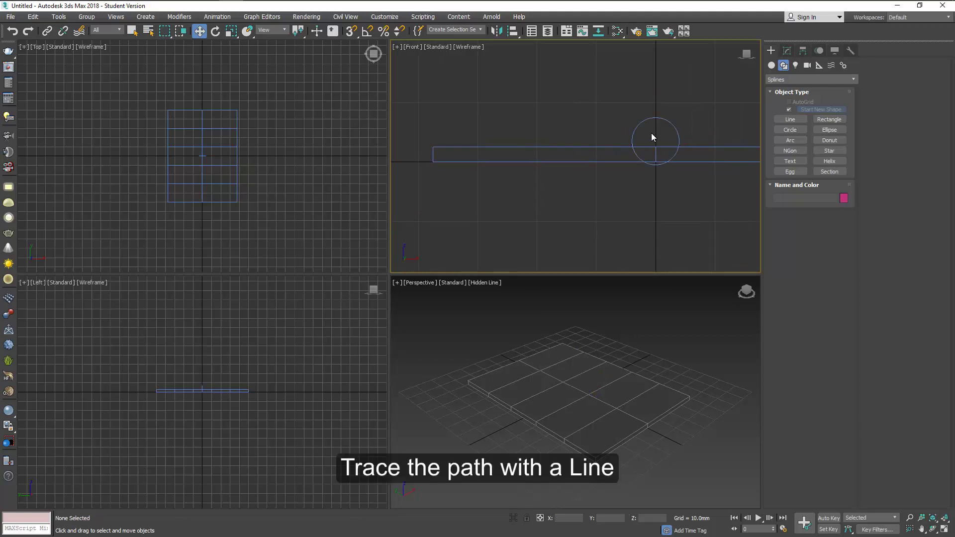
- Trace a line point by point around the knuckle circle in the enlarged Front view
click(790, 119)
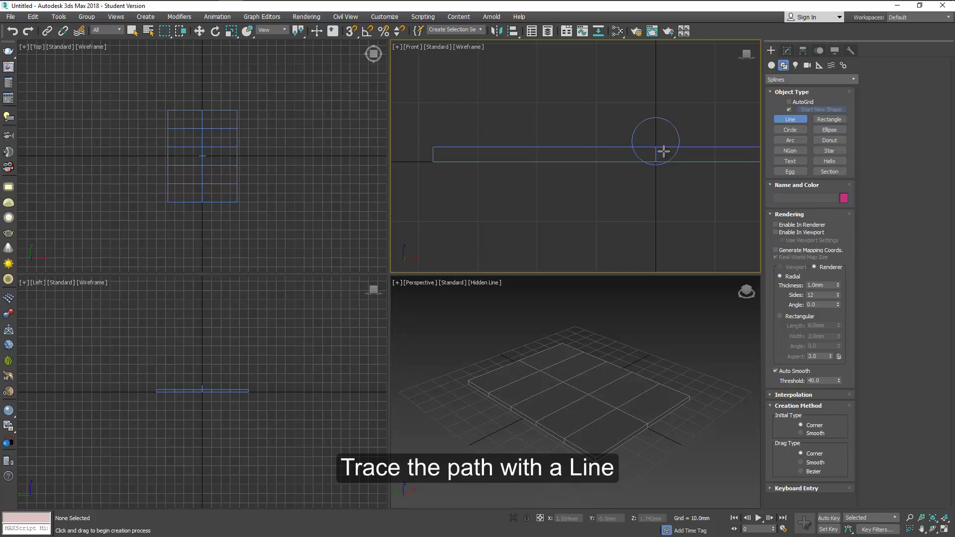
key(alt+w)
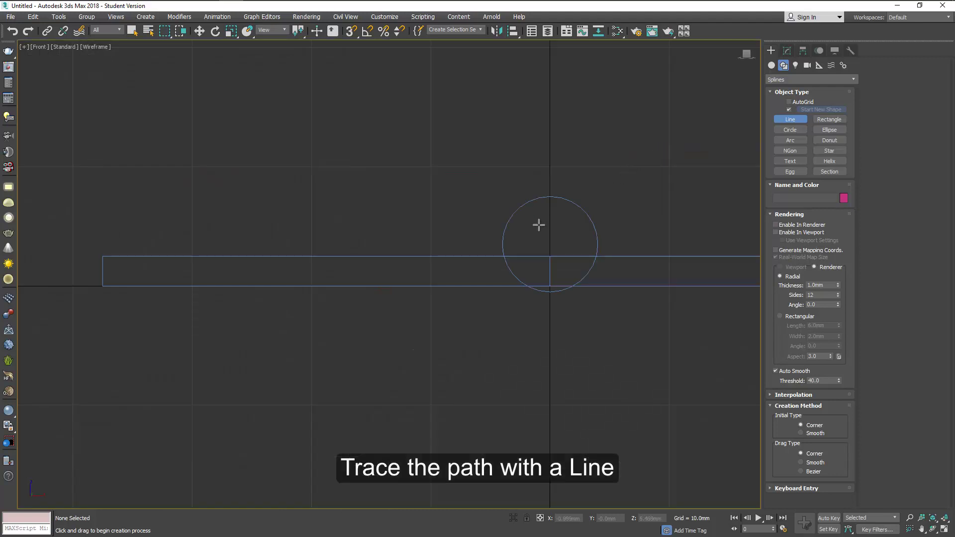
click(504, 250)
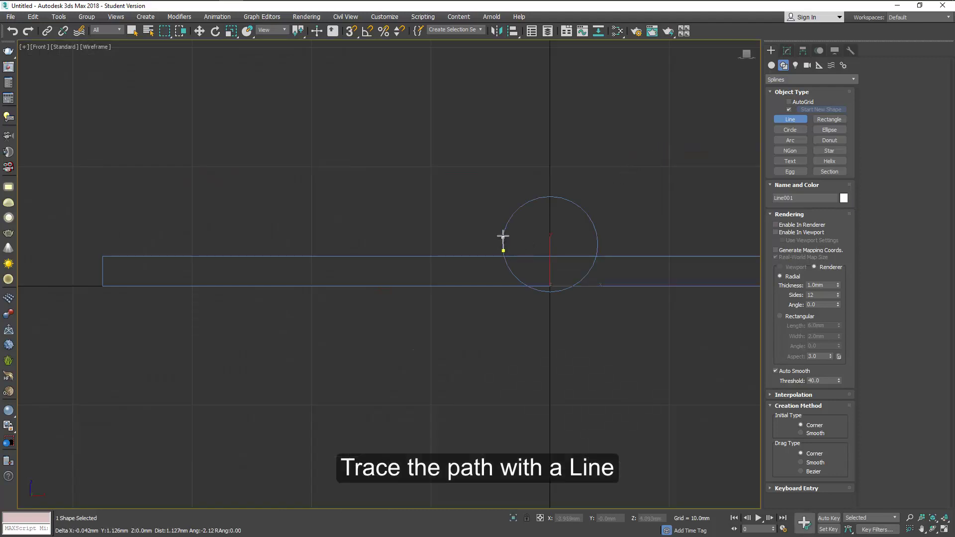
click(503, 236)
click(510, 219)
click(537, 197)
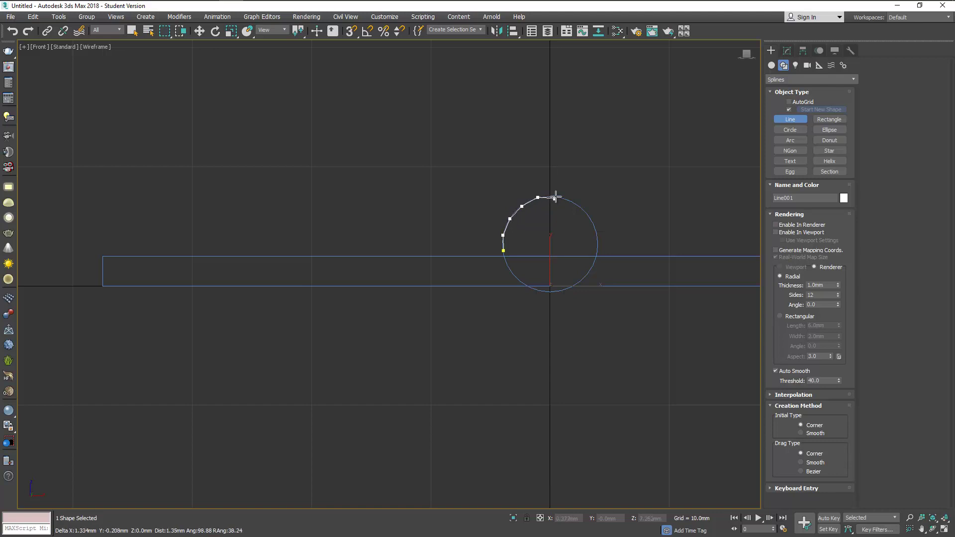
click(574, 202)
click(588, 216)
click(596, 235)
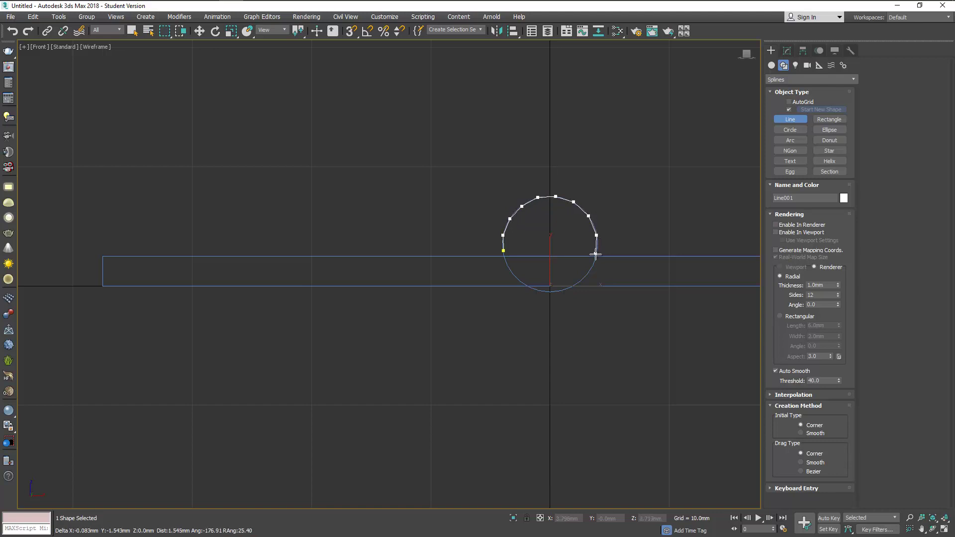
click(595, 254)
click(587, 274)
click(573, 287)
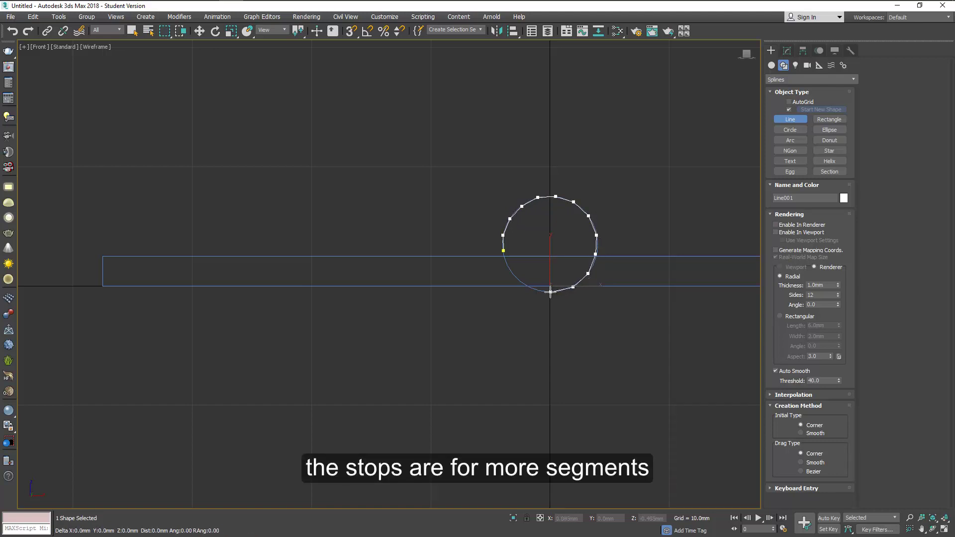
click(532, 288)
click(518, 280)
click(502, 271)
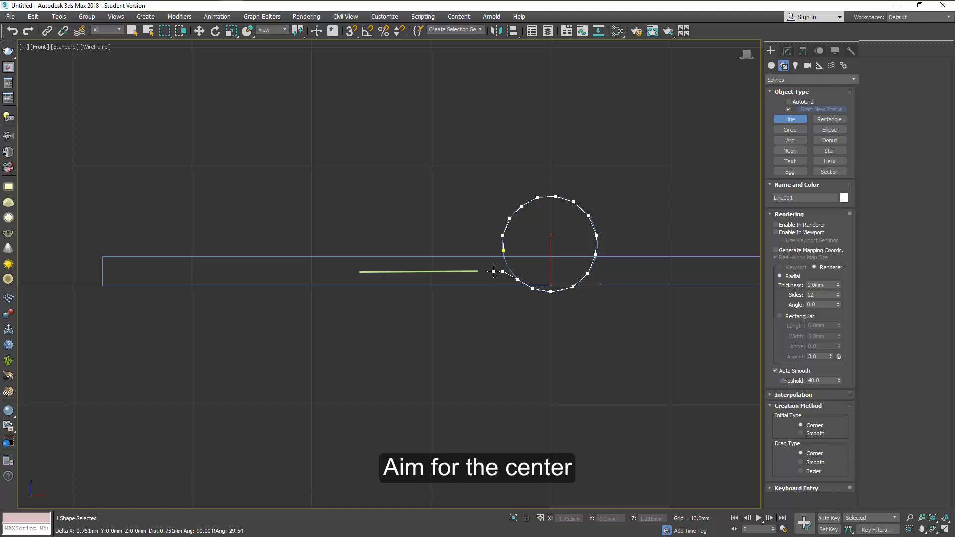
- Extend the line straight left along the leaf to its left end and finish it
click(493, 272)
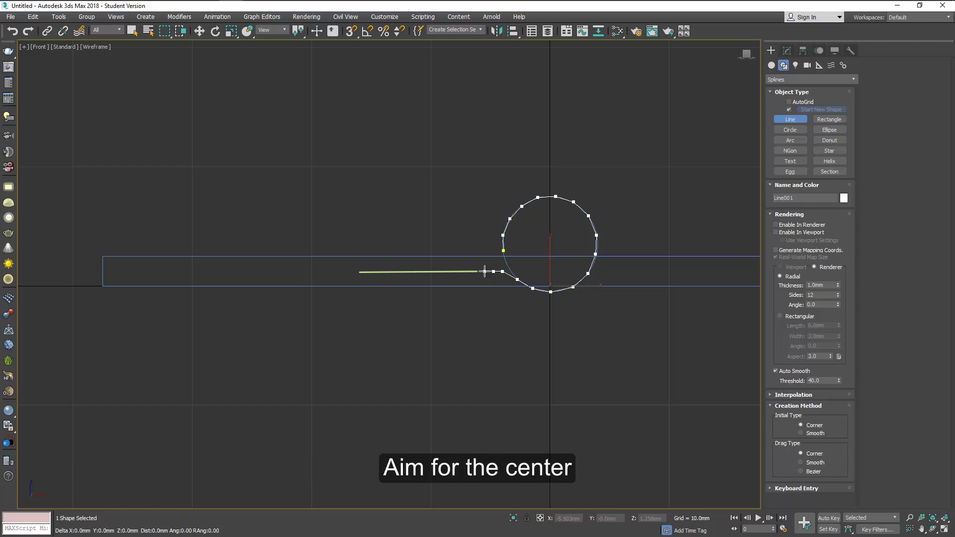
click(346, 271)
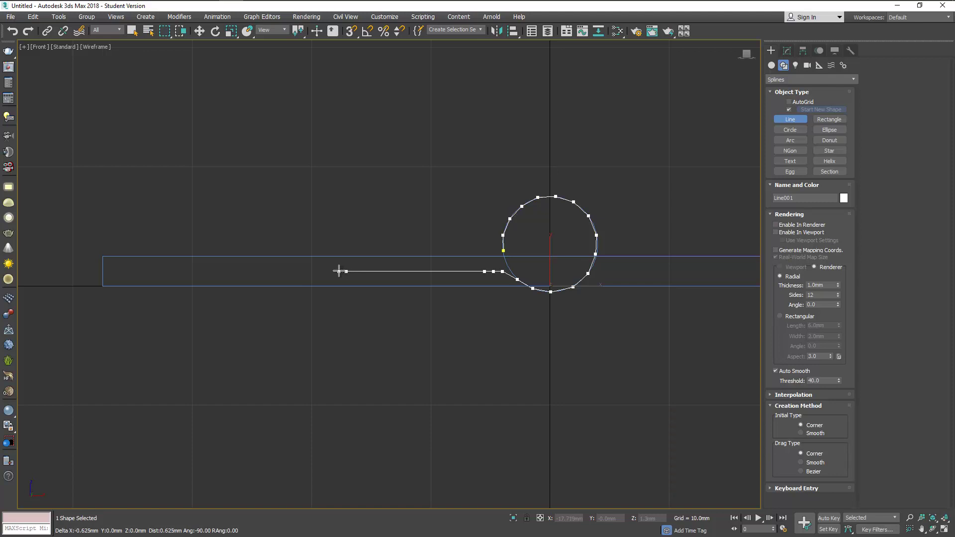
click(328, 271)
right_click(331, 284)
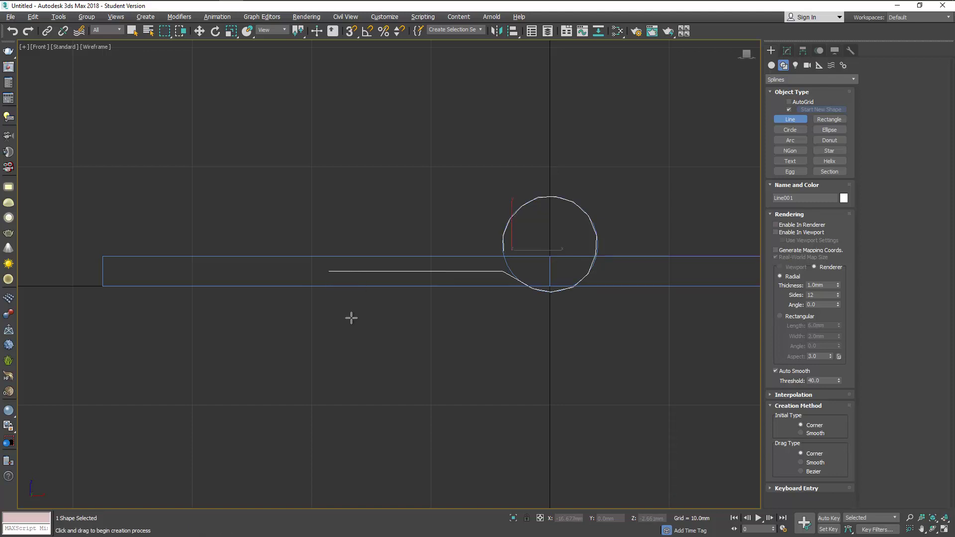
key(alt+w)
key(alt+w)
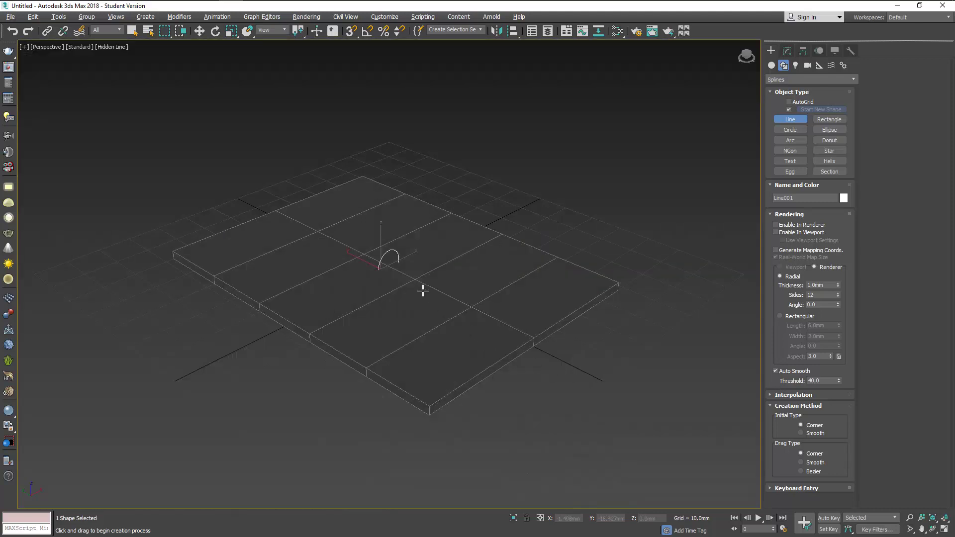
- Enable the line in renderer and viewport with a rectangular cross-section
scroll(420, 284, up, 2)
scroll(426, 259, up, 4)
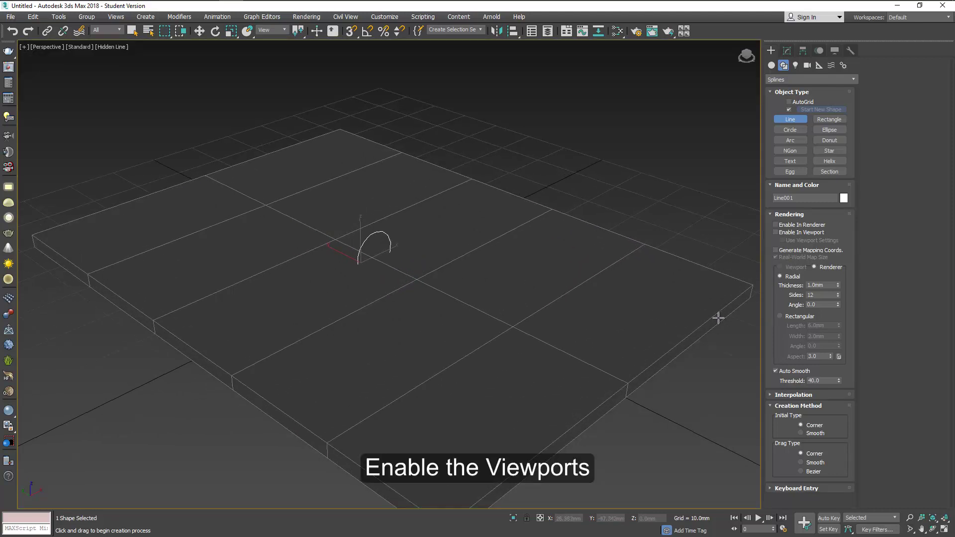
click(776, 224)
click(777, 232)
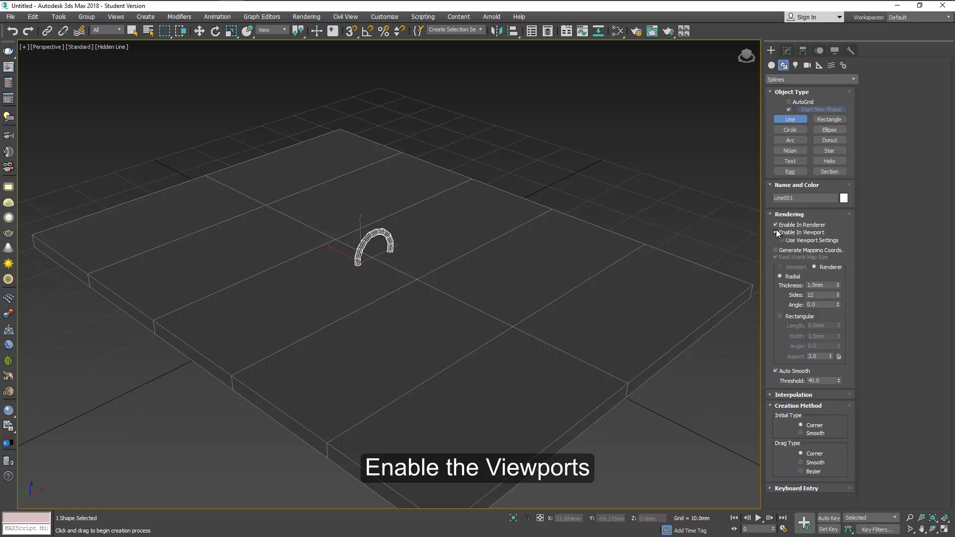
click(779, 316)
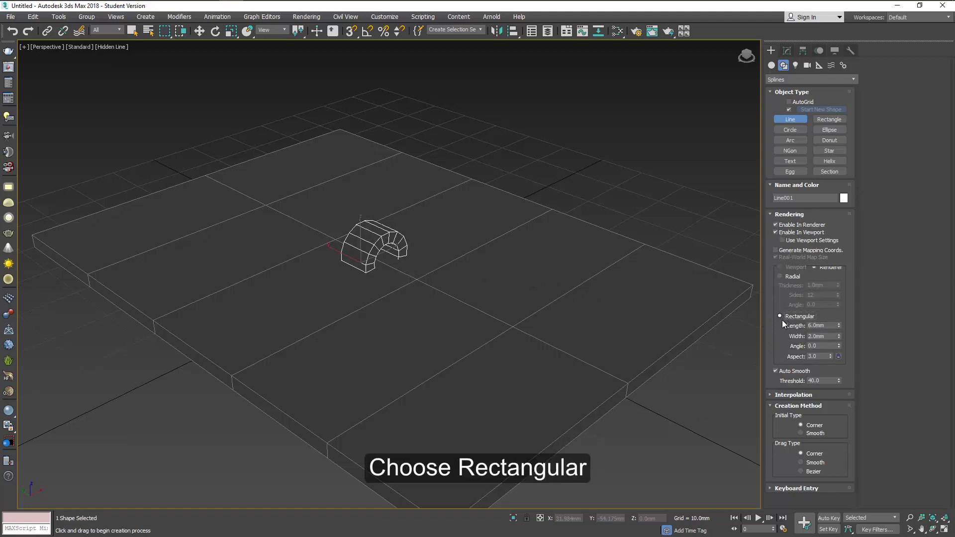
drag(838, 328, 845, 210)
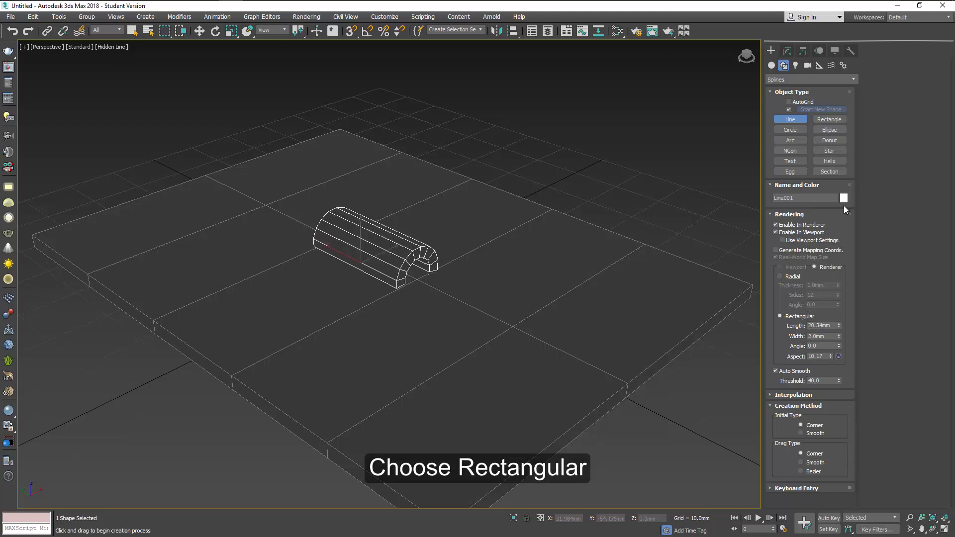
- Set the rectangular section length to 19.5 mm
key(alt+w)
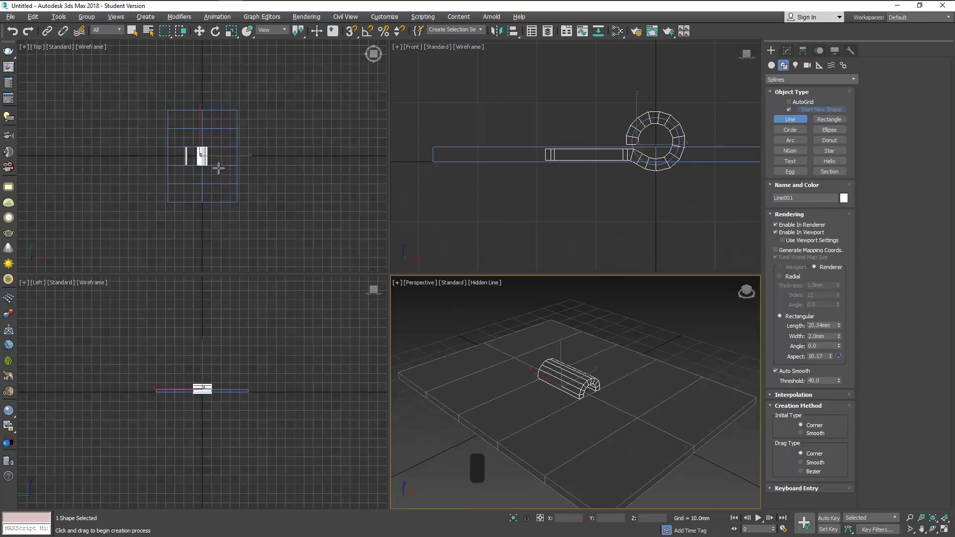
right_click(199, 156)
scroll(199, 155, up, 2)
scroll(199, 156, up, 1)
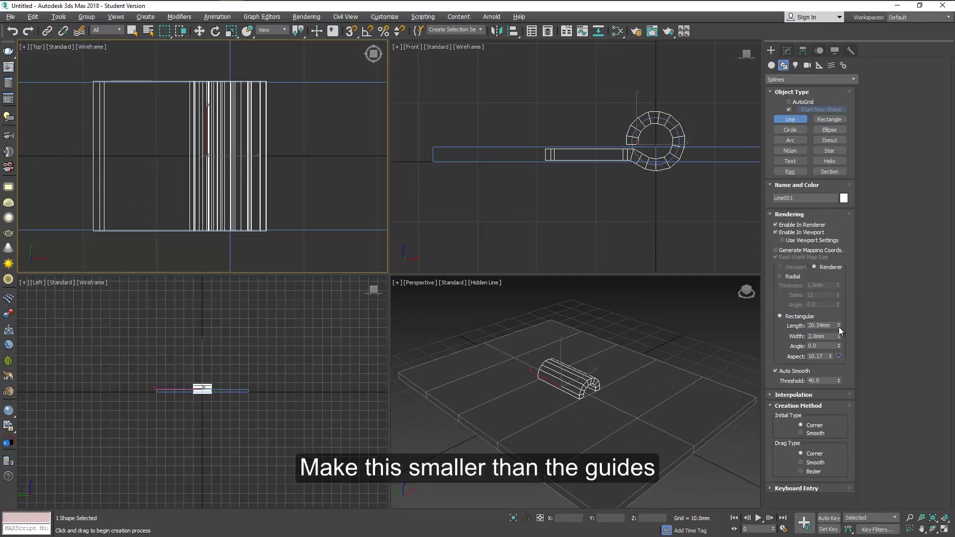
drag(839, 326, 786, 330)
text(19.5)
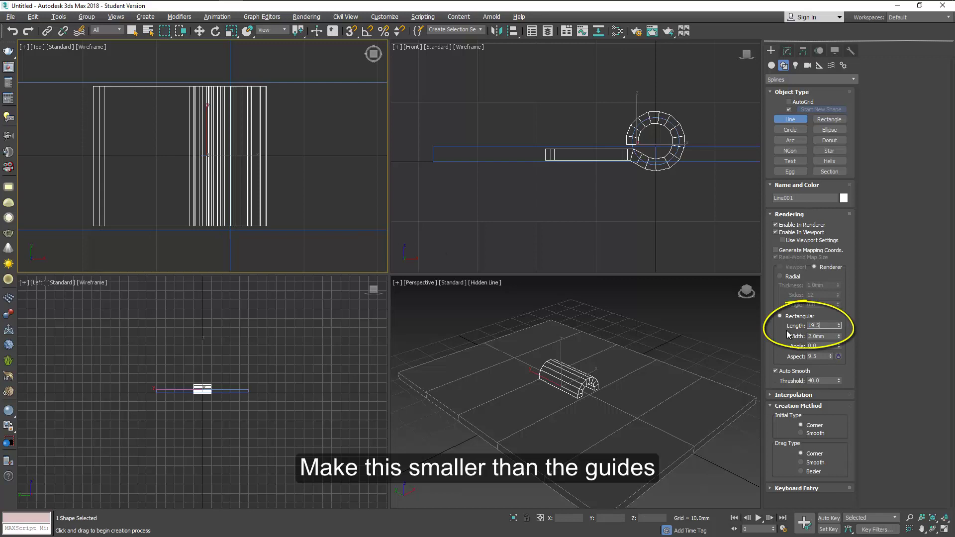
key(Return)
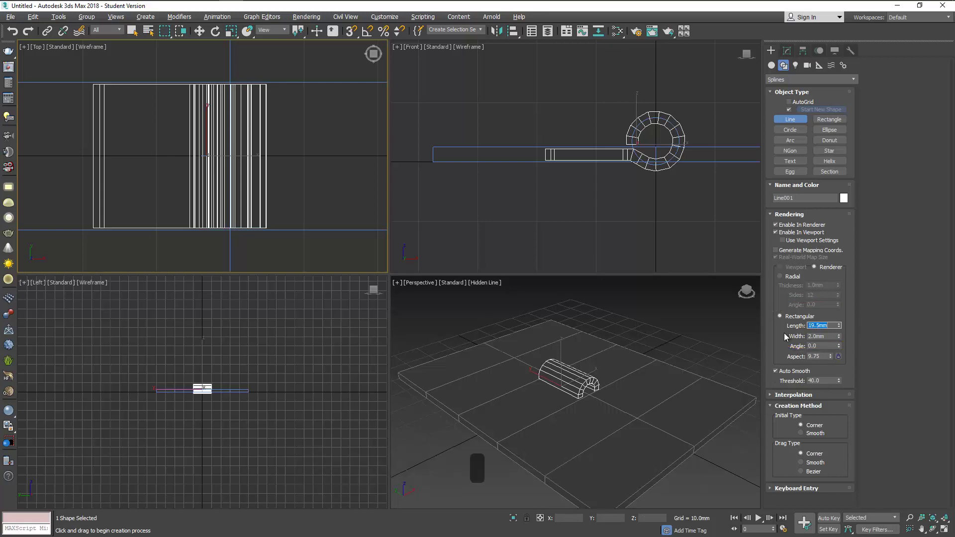
- Set the rectangular section width to 2.5 mm
scroll(636, 171, up, 1)
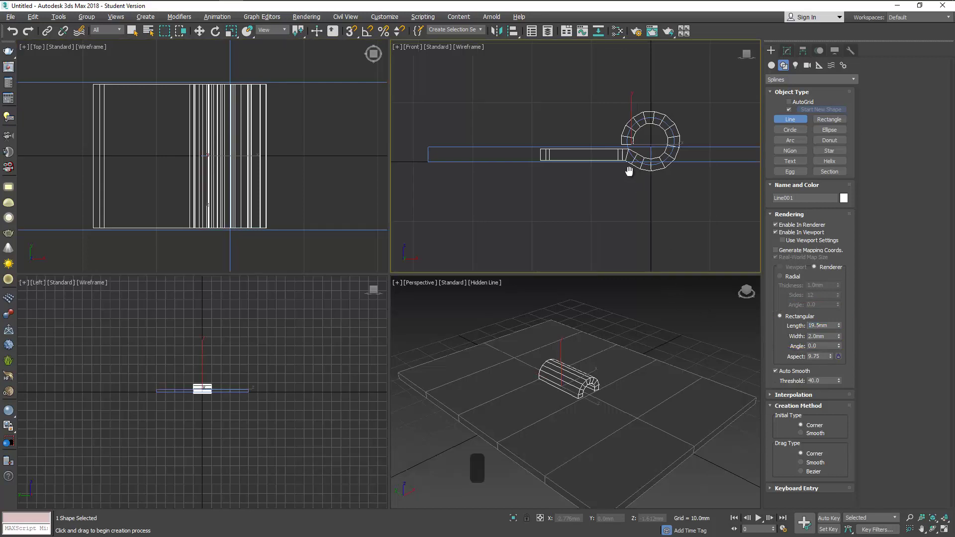
scroll(612, 164, up, 1)
scroll(599, 157, up, 2)
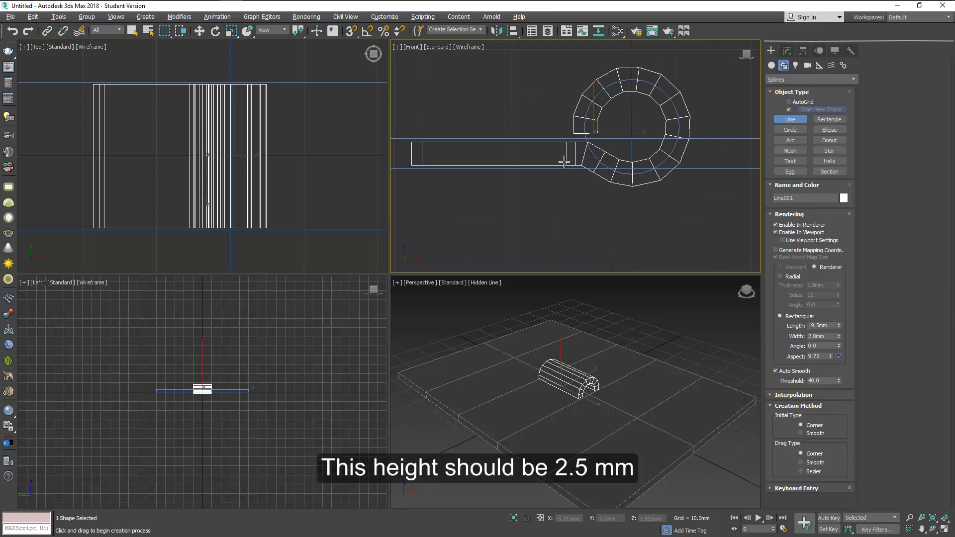
double_click(818, 336)
text(2.3)
key(Return)
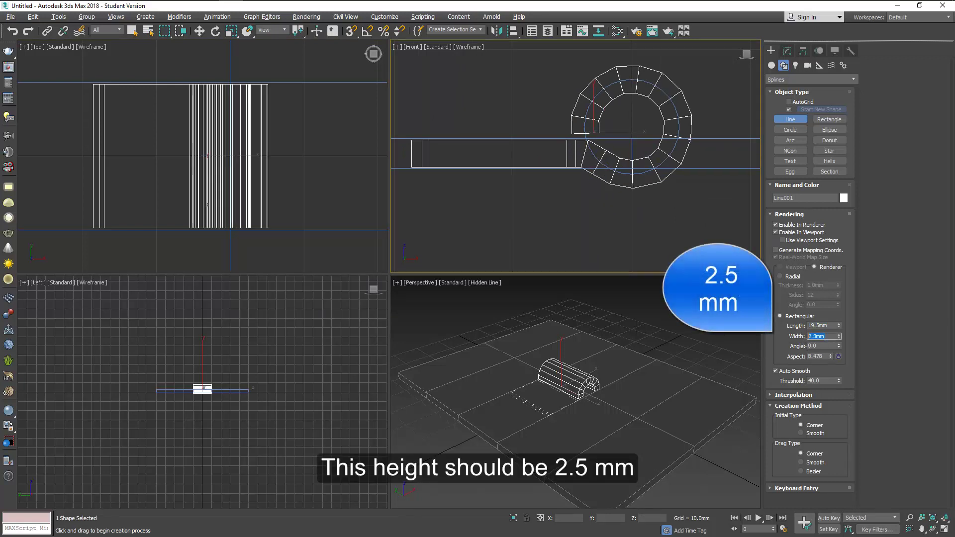
text(5)
key(Return)
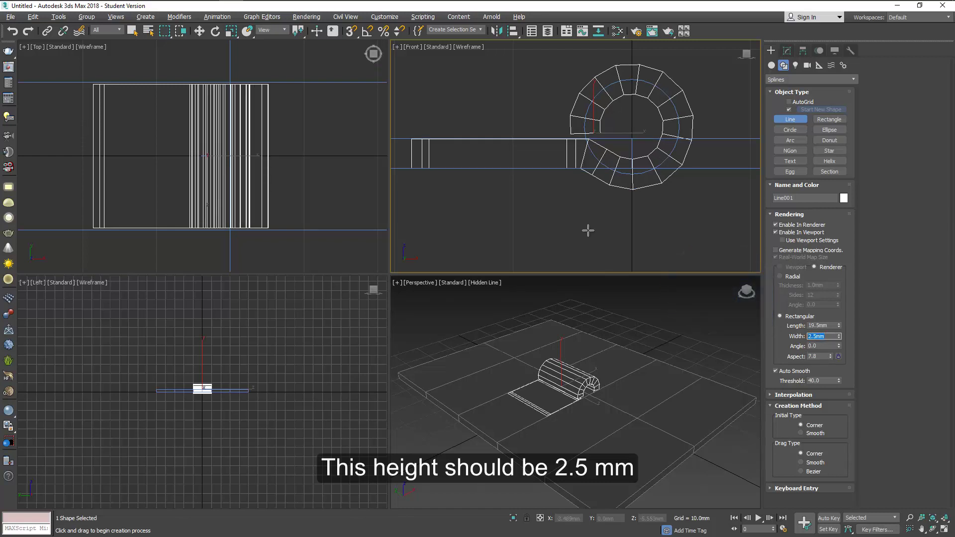
- Maximize the Perspective view in wireframe shading and orbit around the hinge
right_click(581, 315)
key(alt+w)
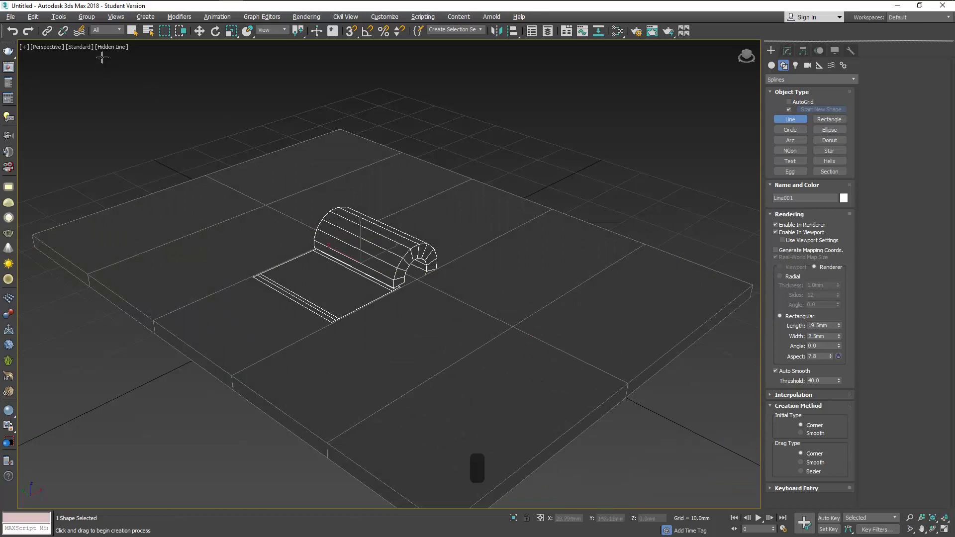
click(109, 47)
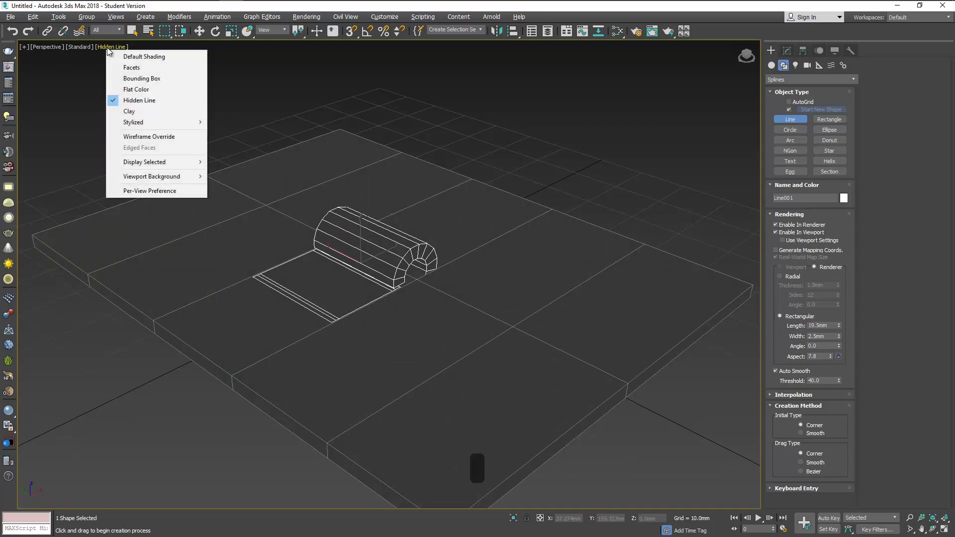
click(149, 136)
mouse_move(320, 285)
alt+middle_down()
mouse_move(426, 288)
mouse_move(423, 314)
alt+middle_up()
scroll(422, 312, up, 2)
scroll(422, 313, up, 2)
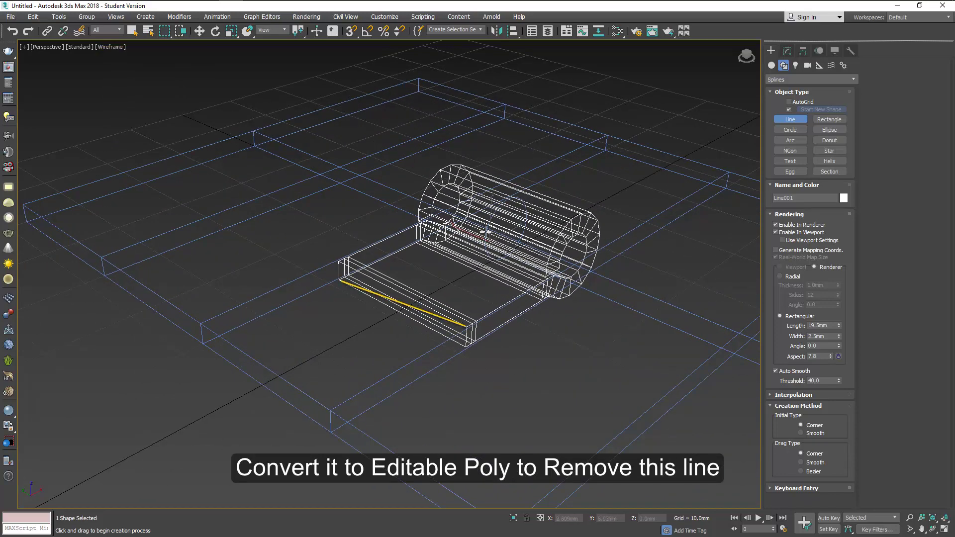
- Convert the hinge to Editable Poly and remove the extra base edge with Ctrl+Backspace
key(w)
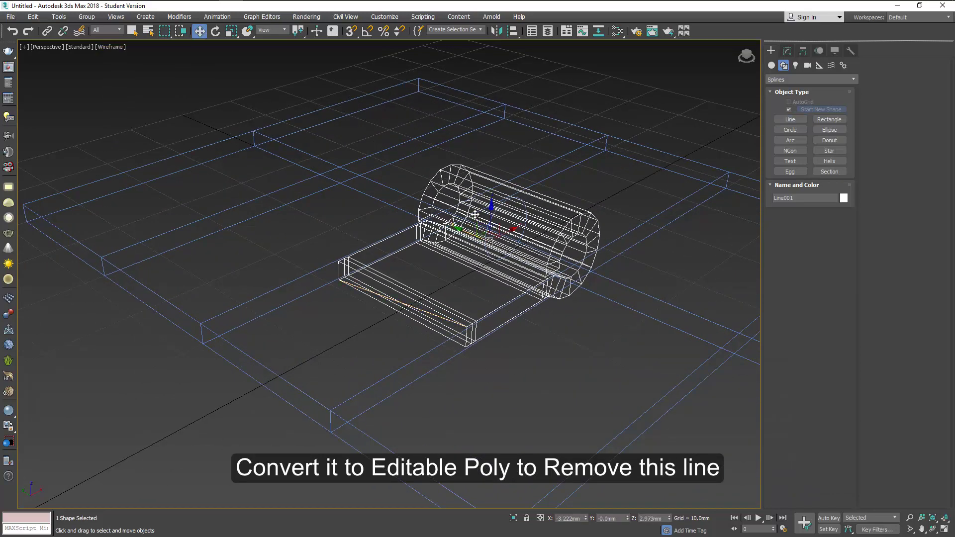
right_click(481, 225)
mouse_move(515, 324)
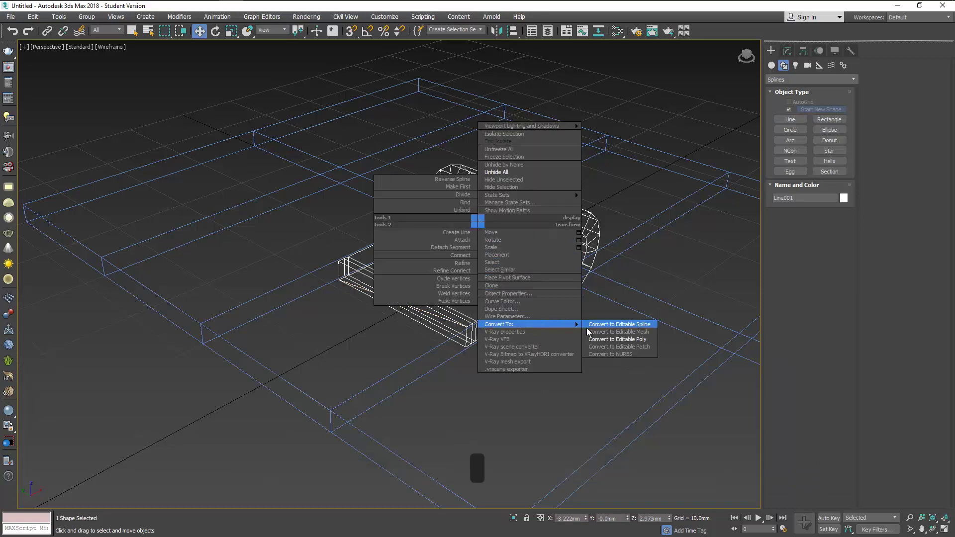
click(595, 338)
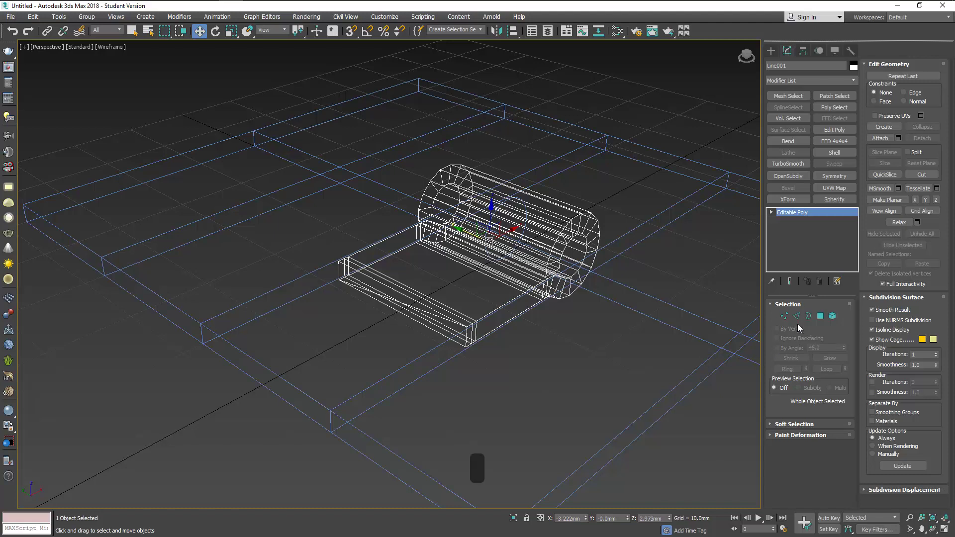
click(798, 318)
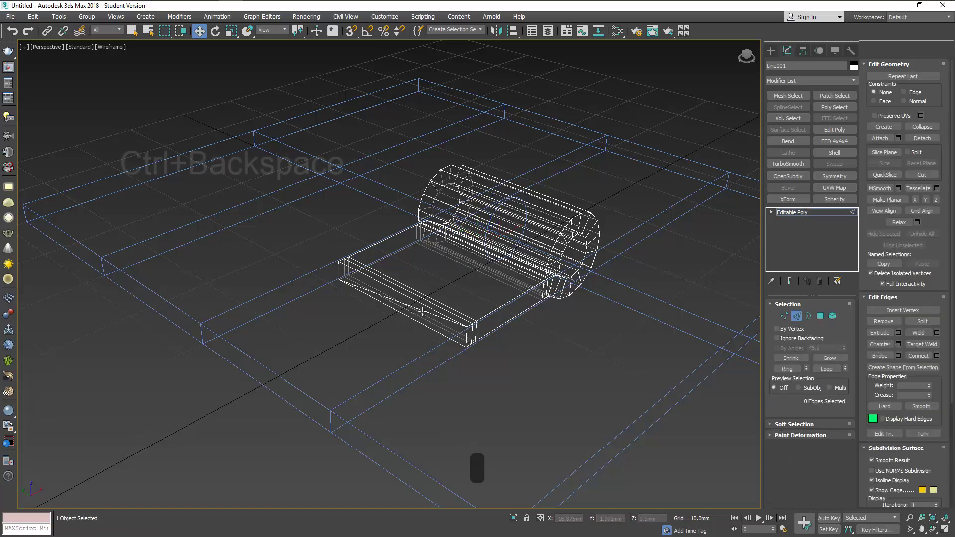
click(420, 309)
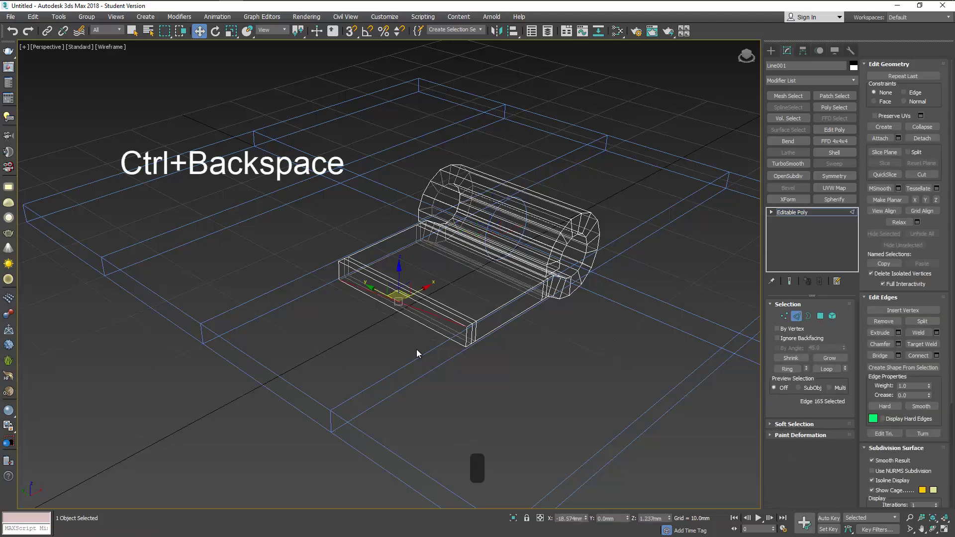
key(ctrl+BackSpace)
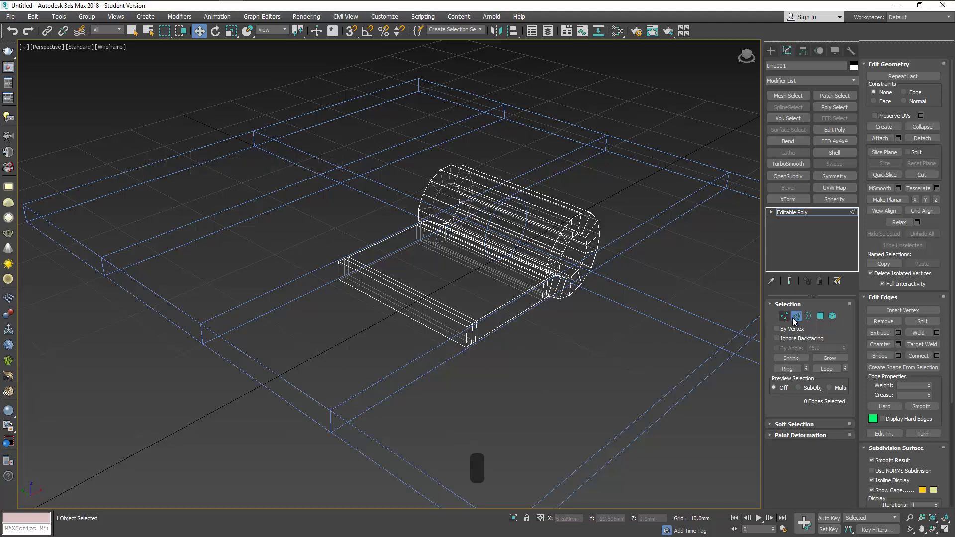
click(795, 317)
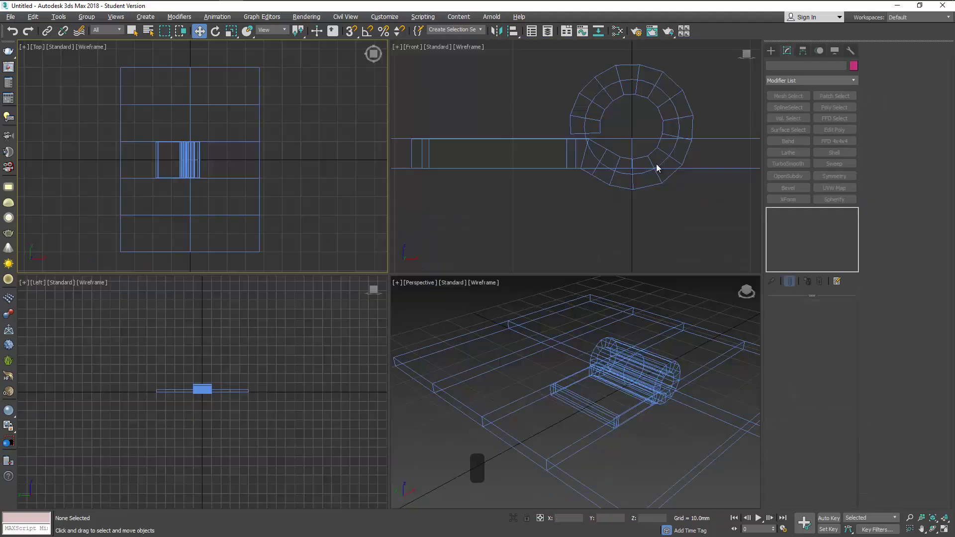
- Create a 5.5 mm circle on the leaf and Shift-copy it down to the top, middle and bottom positions
click(771, 50)
click(783, 66)
click(789, 134)
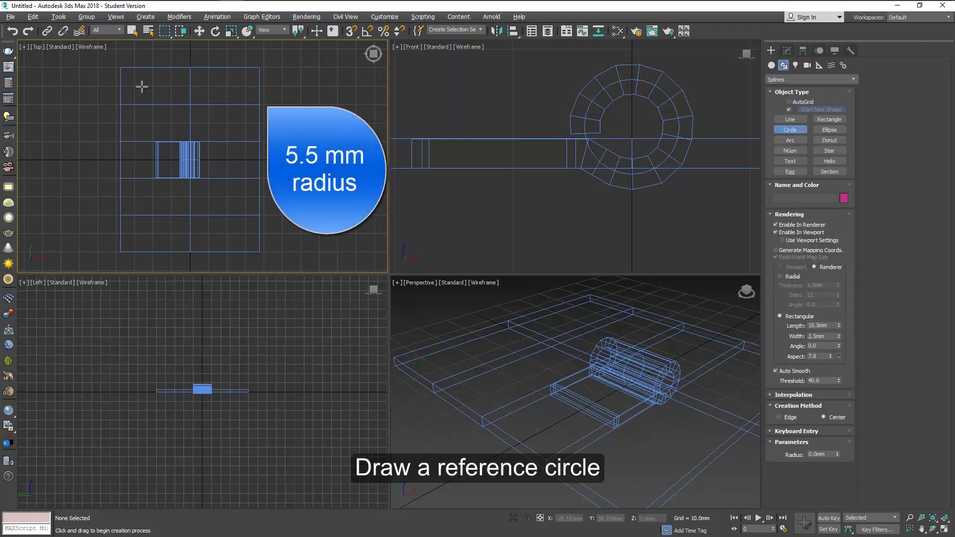
drag(142, 85, 152, 87)
key(w)
scroll(149, 102, up, 3)
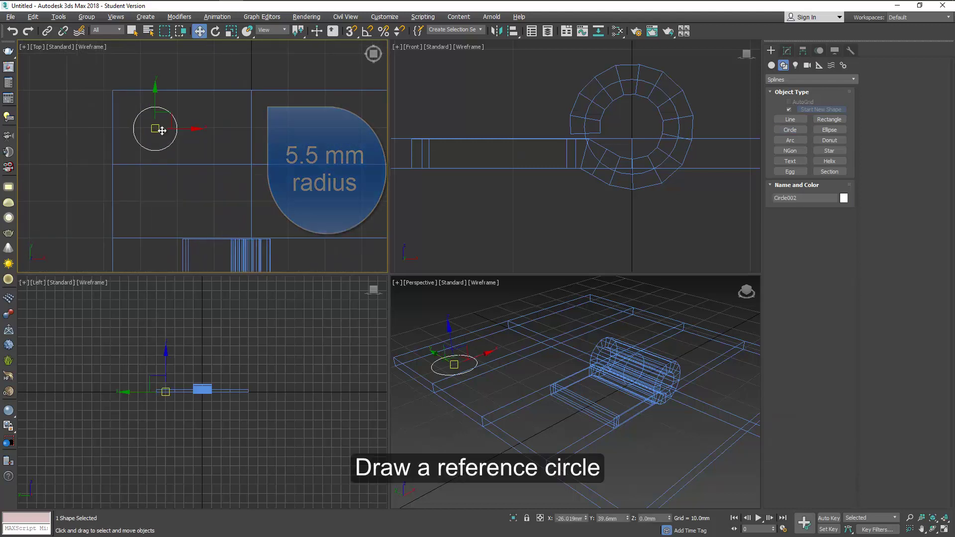
scroll(166, 159, down, 4)
middle_drag(173, 186, 204, 140)
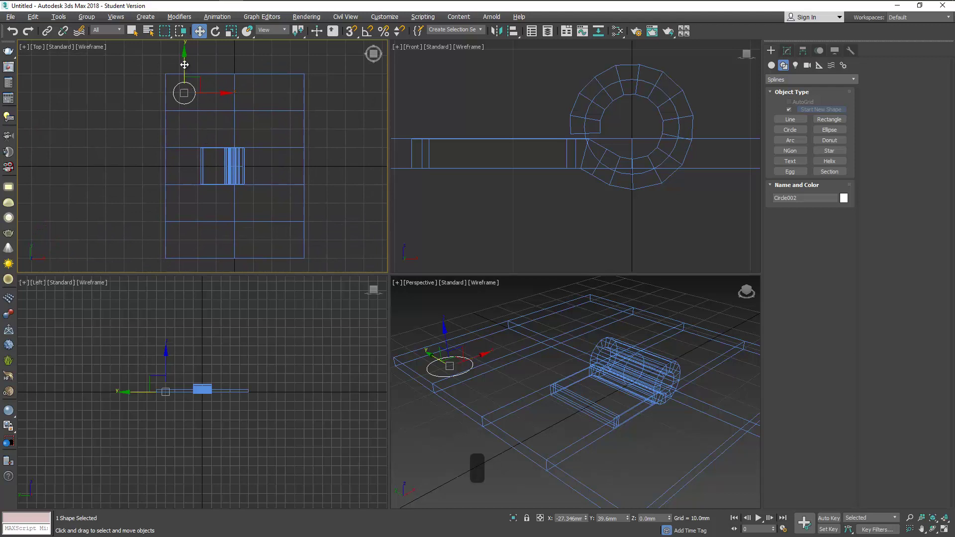
shift+drag(184, 65, 181, 137)
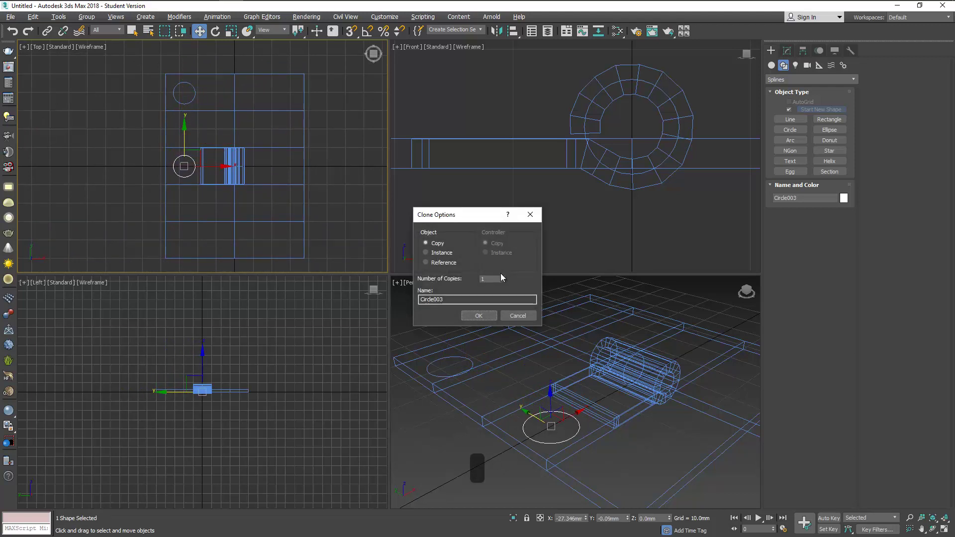
click(480, 315)
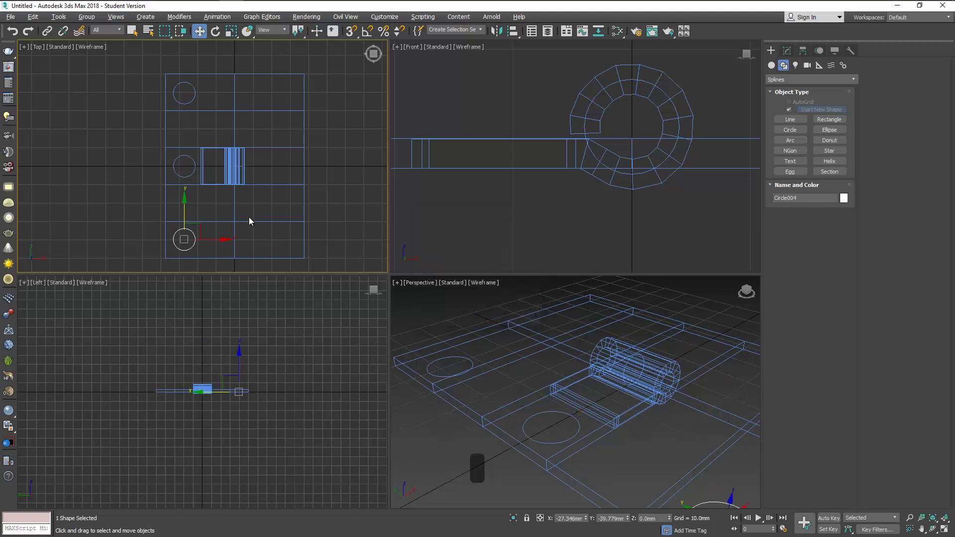
- Clone the three circles slightly right so each forms an overlapping pair
ctrl+click(192, 103)
middle_drag(192, 103, 214, 96)
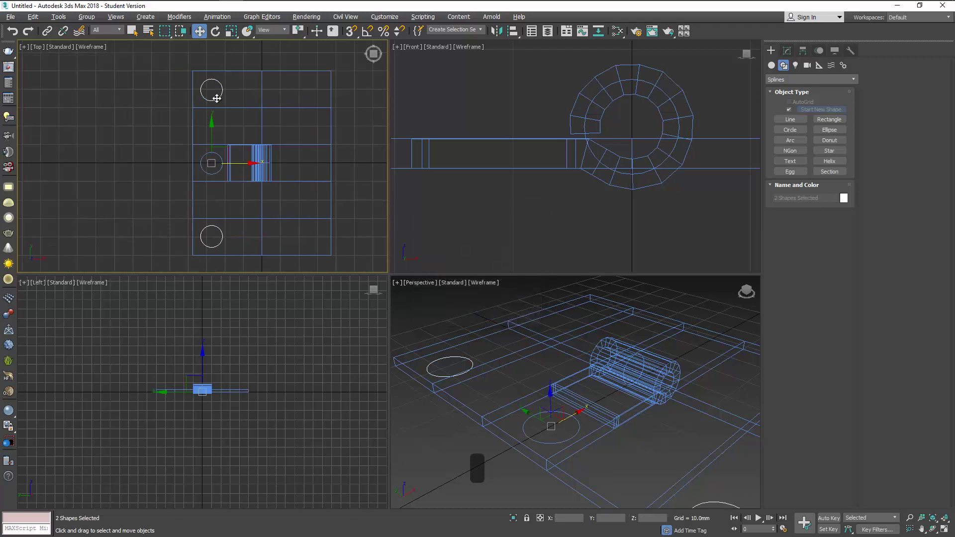
ctrl+click(216, 155)
shift+drag(239, 164, 262, 160)
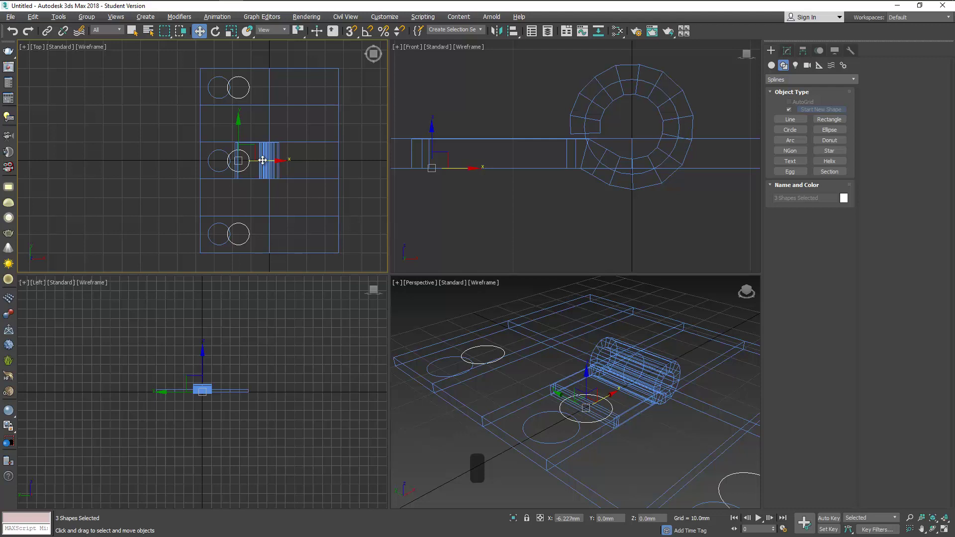
click(241, 179)
key(alt+w)
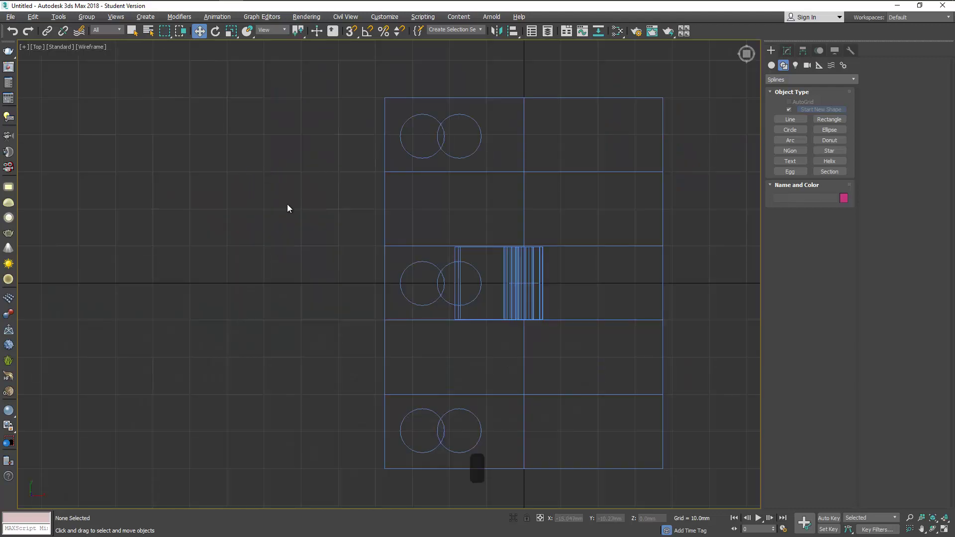
scroll(464, 279, up, 1)
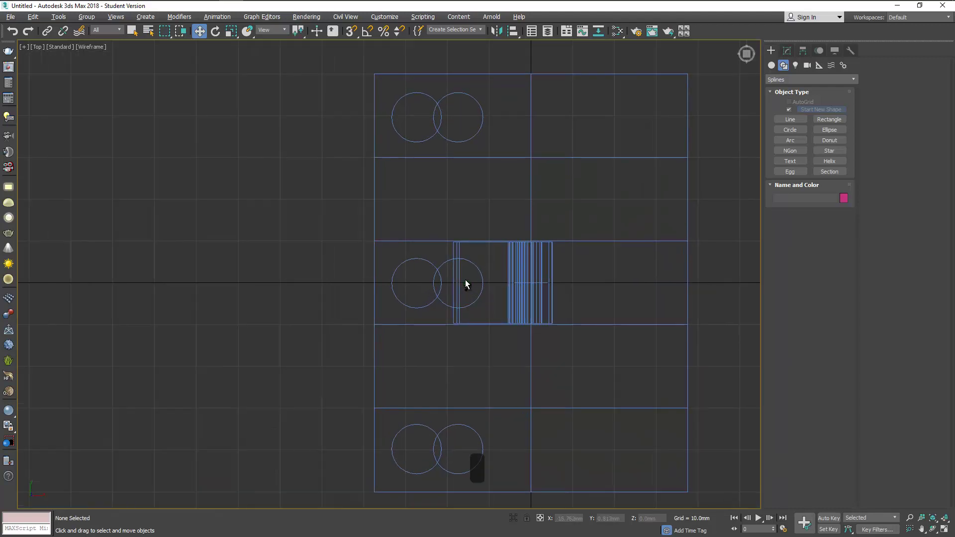
scroll(460, 271, up, 1)
scroll(430, 238, up, 1)
click(405, 224)
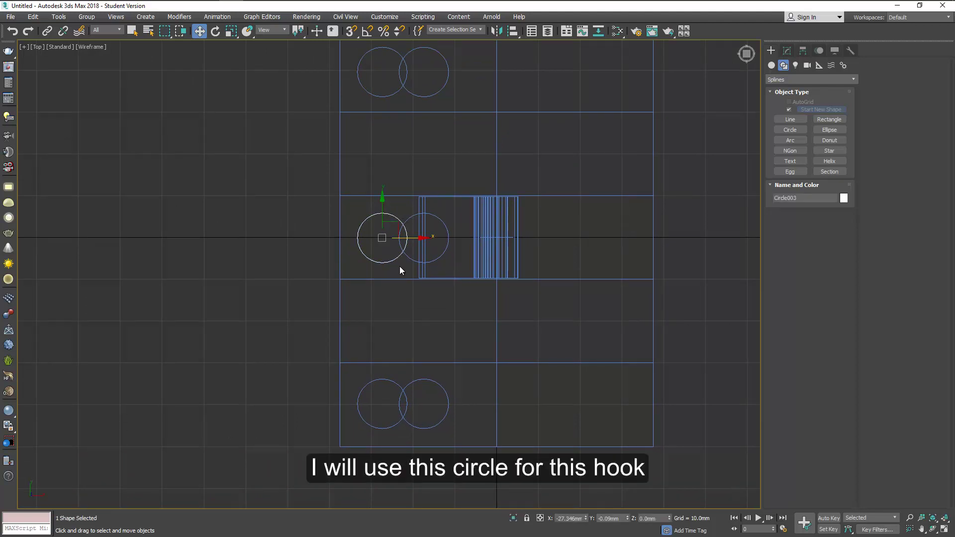
- Move the middle leaf section's left-edge vertices out past the circles
click(423, 205)
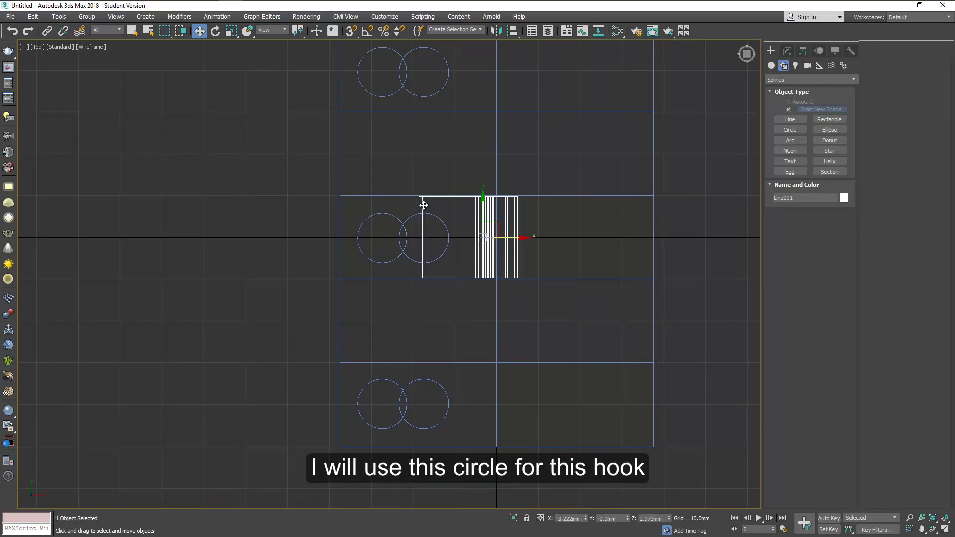
click(786, 50)
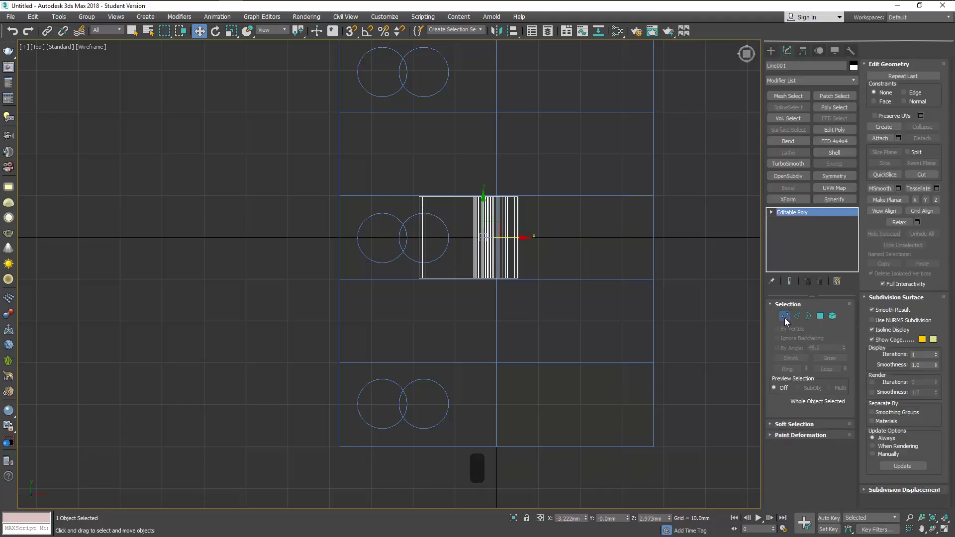
click(784, 316)
drag(443, 298, 443, 297)
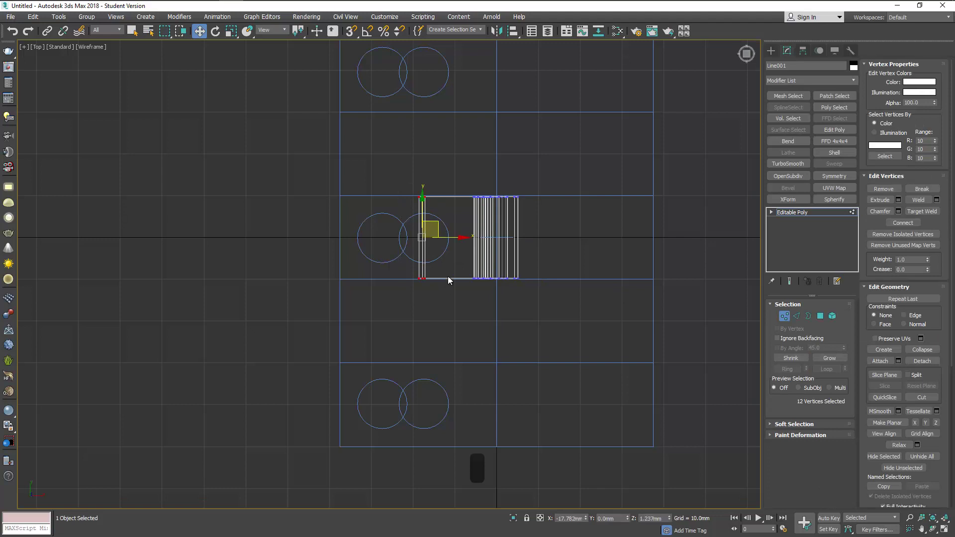
drag(449, 239, 373, 244)
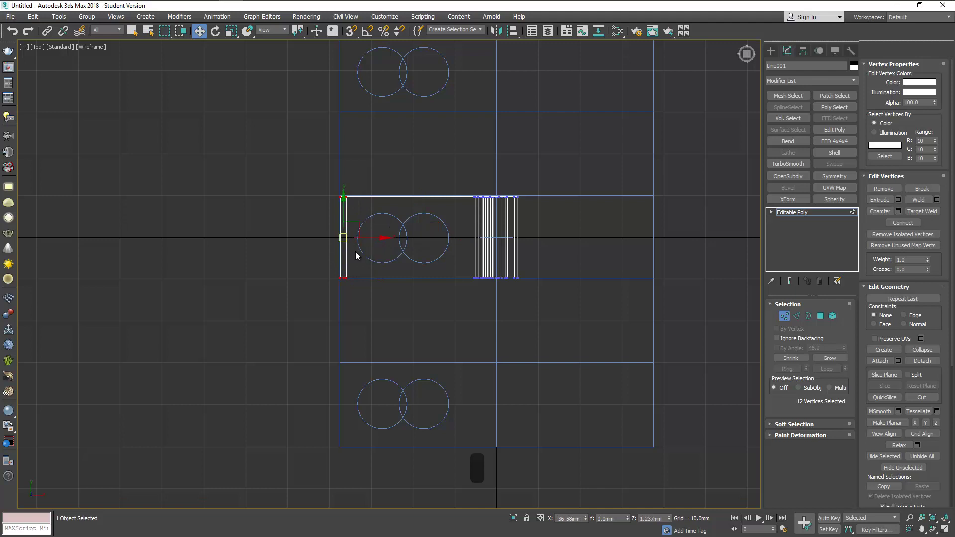
- Connect the top and bottom edges with 2 segments and align one new edge with the left circle
click(796, 316)
drag(397, 191, 413, 286)
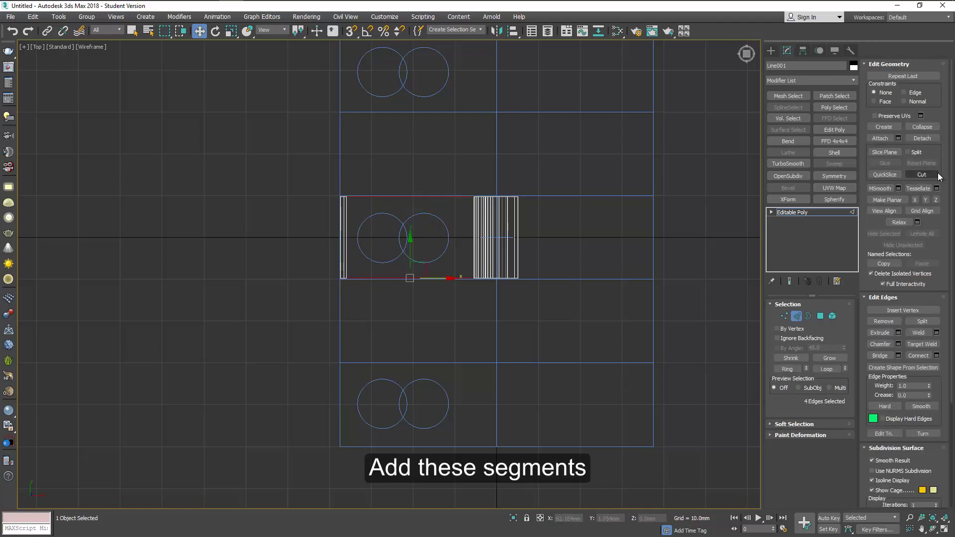
click(936, 356)
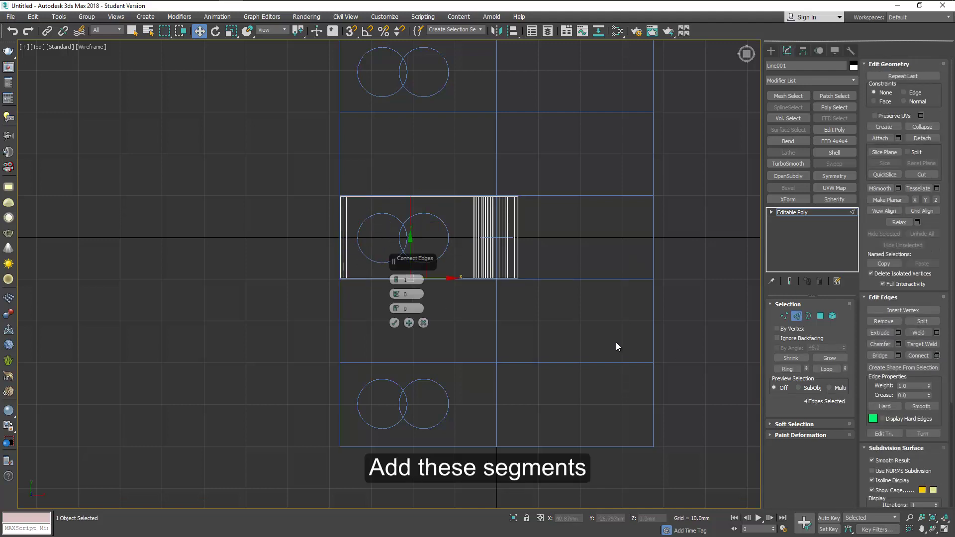
click(398, 281)
click(394, 323)
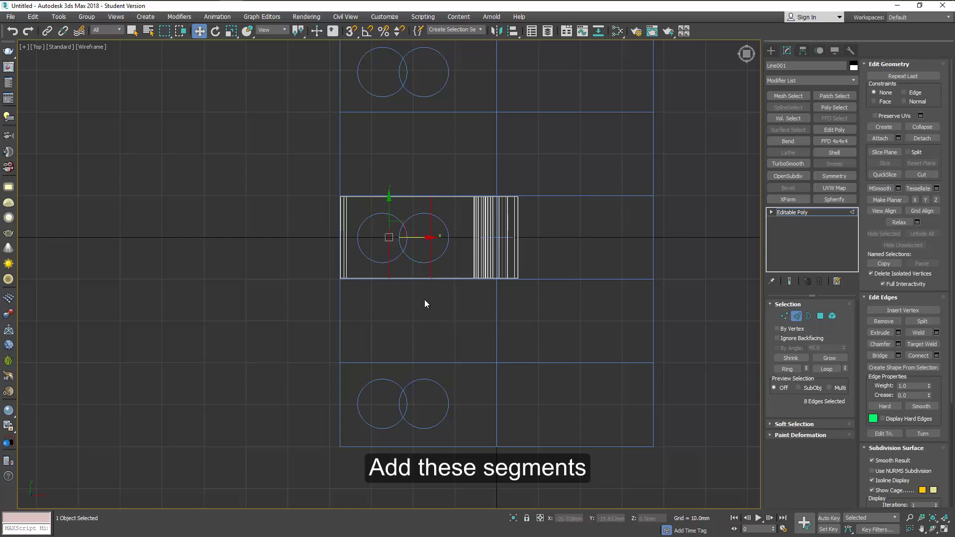
key(1)
scroll(379, 244, up, 4)
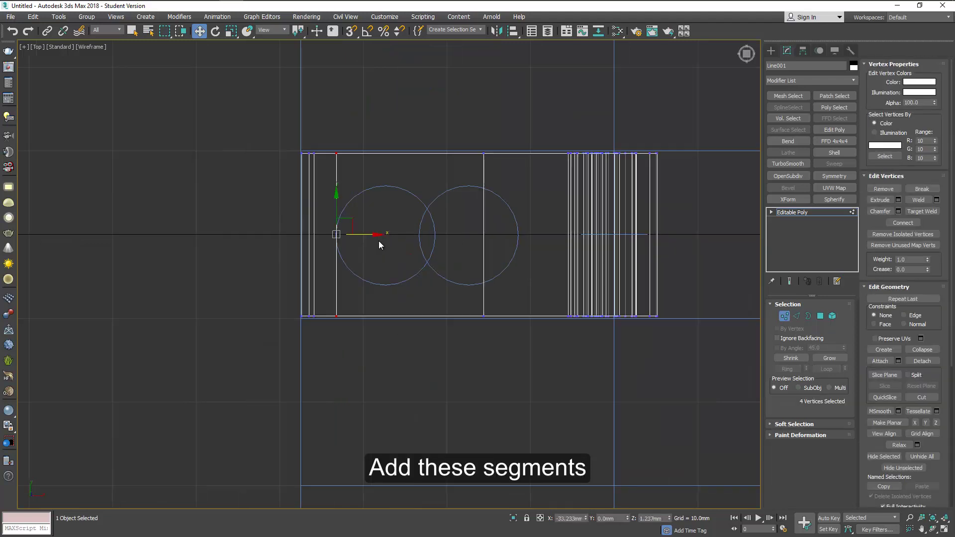
drag(470, 139, 502, 334)
drag(512, 234, 465, 243)
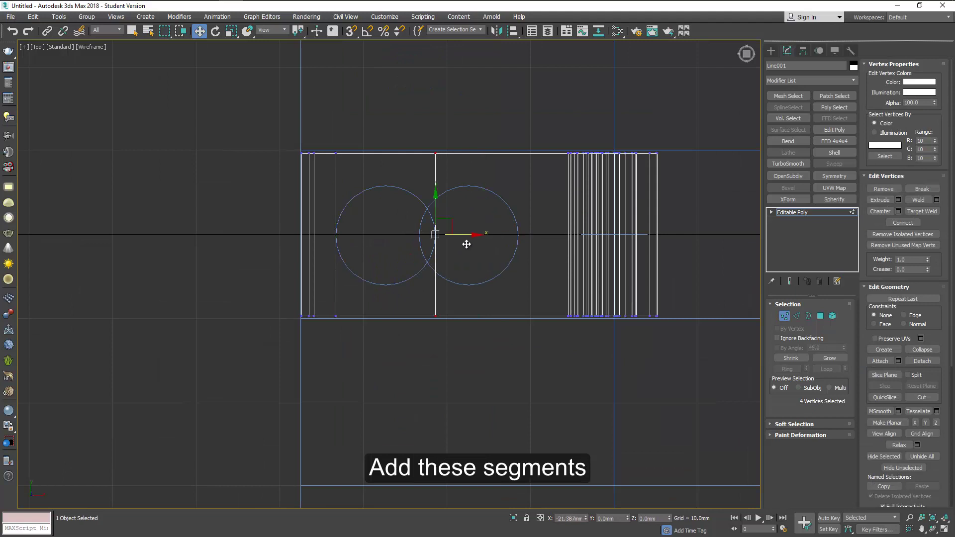
key(2)
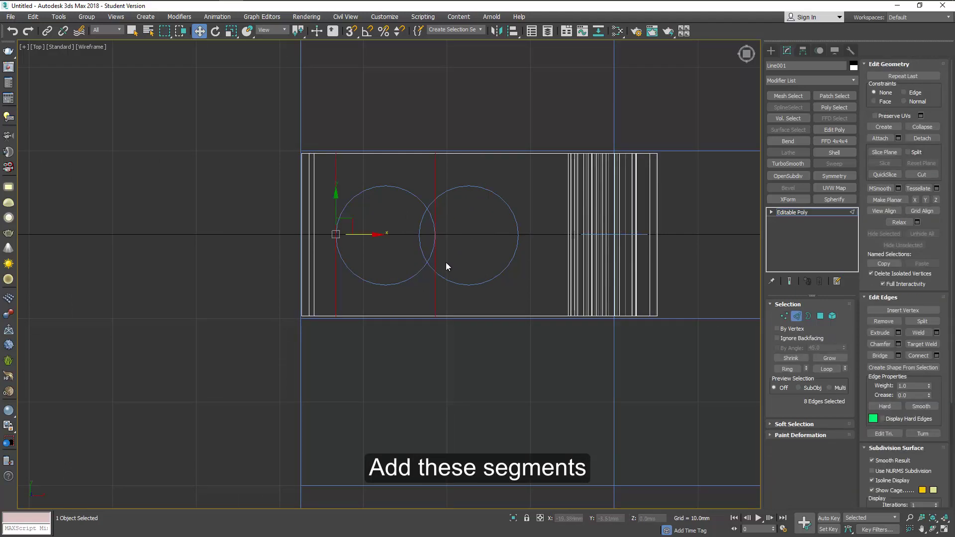
- Connect the vertical edges with 3 segments, pinched so outer loops sit near top and bottom
key(alt+r)
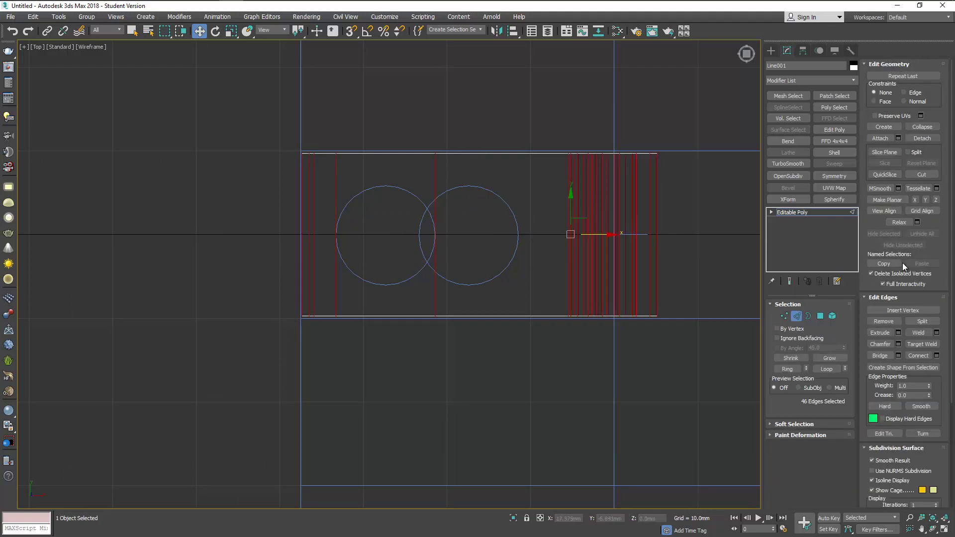
click(936, 355)
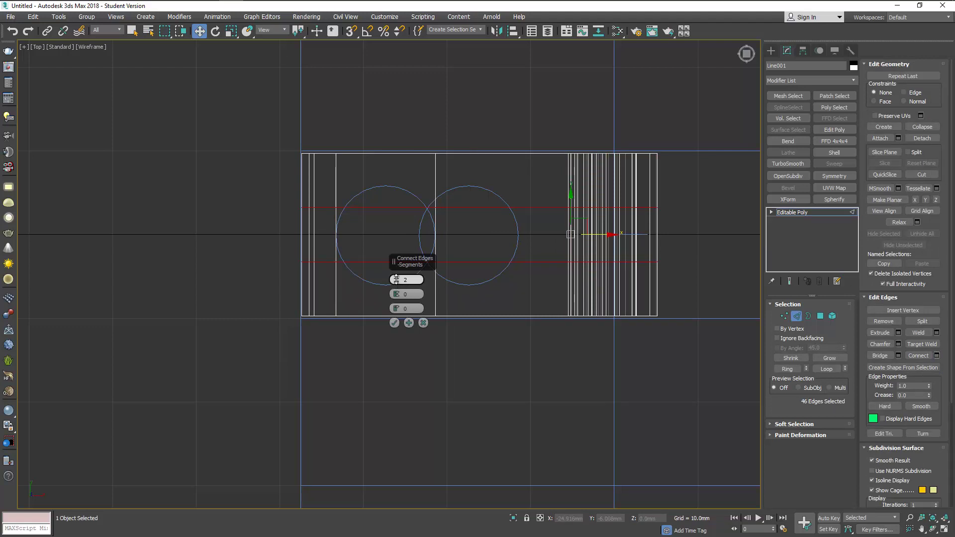
drag(396, 280, 419, 197)
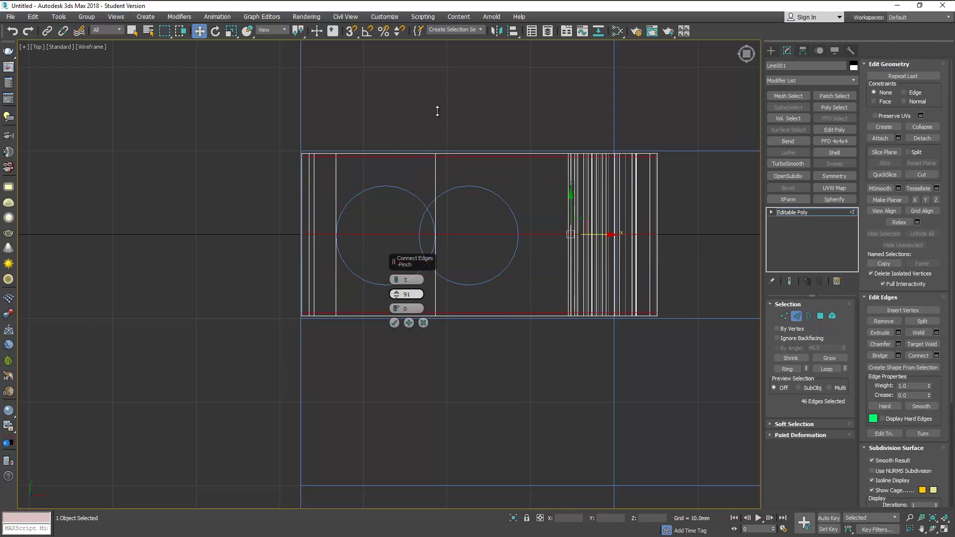
drag(437, 111, 437, 109)
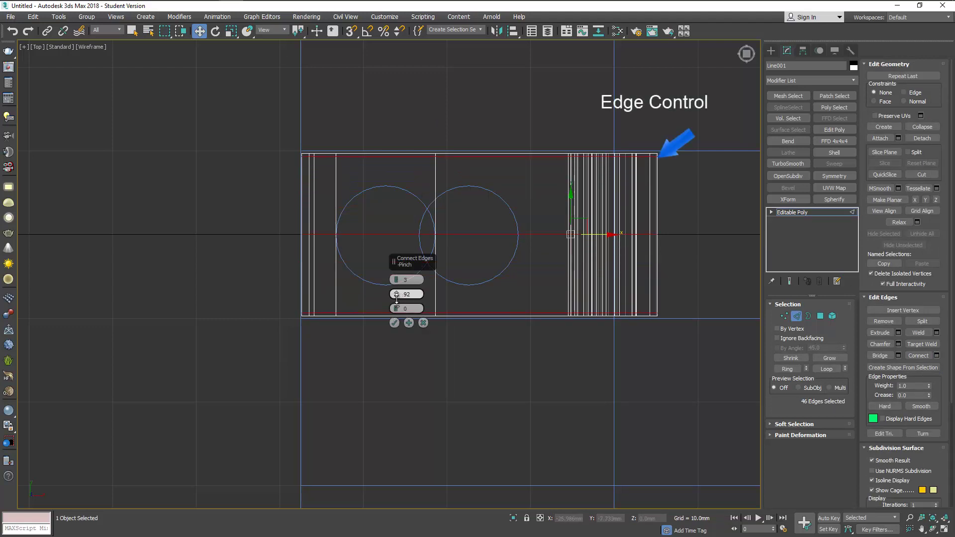
click(393, 323)
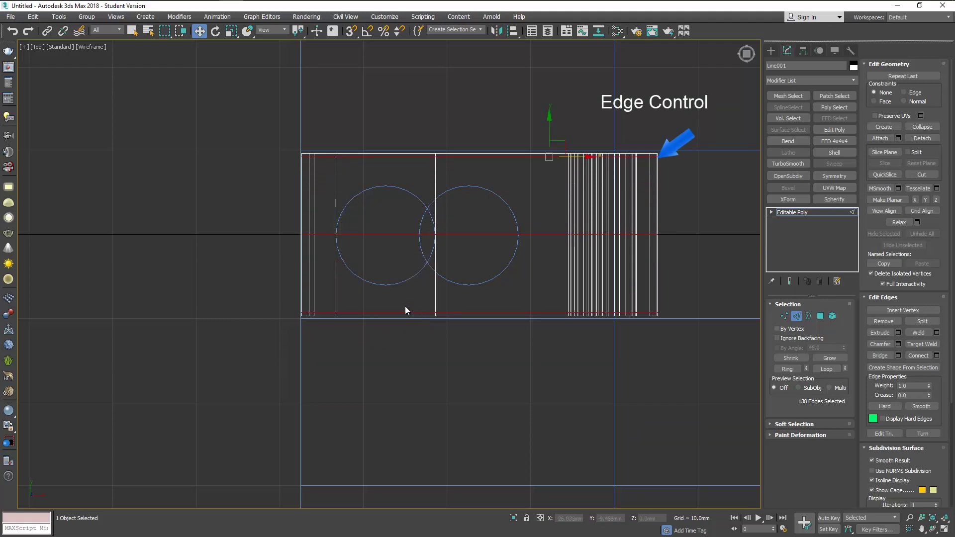
click(388, 271)
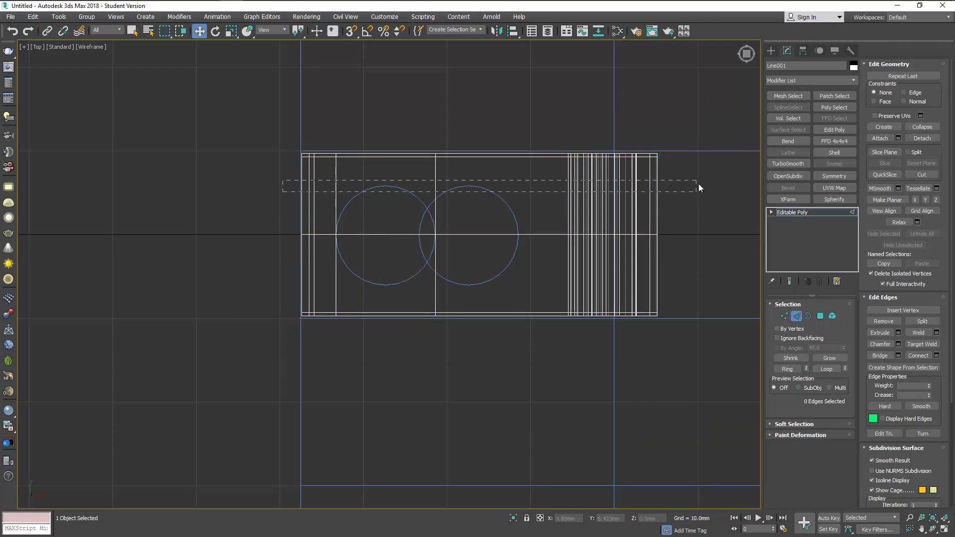
- Add a single connecting loop across each of the upper and lower edge bands
drag(699, 188, 699, 188)
click(936, 355)
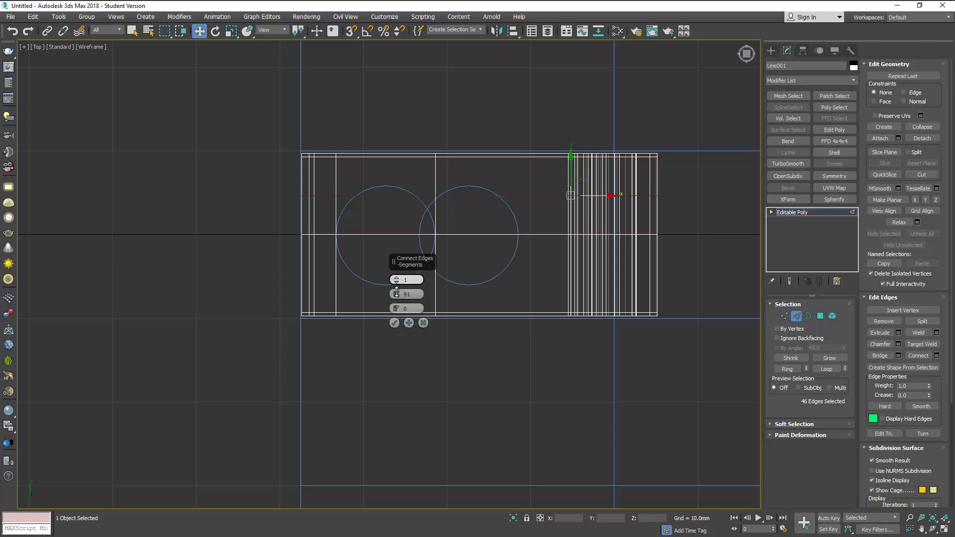
click(394, 323)
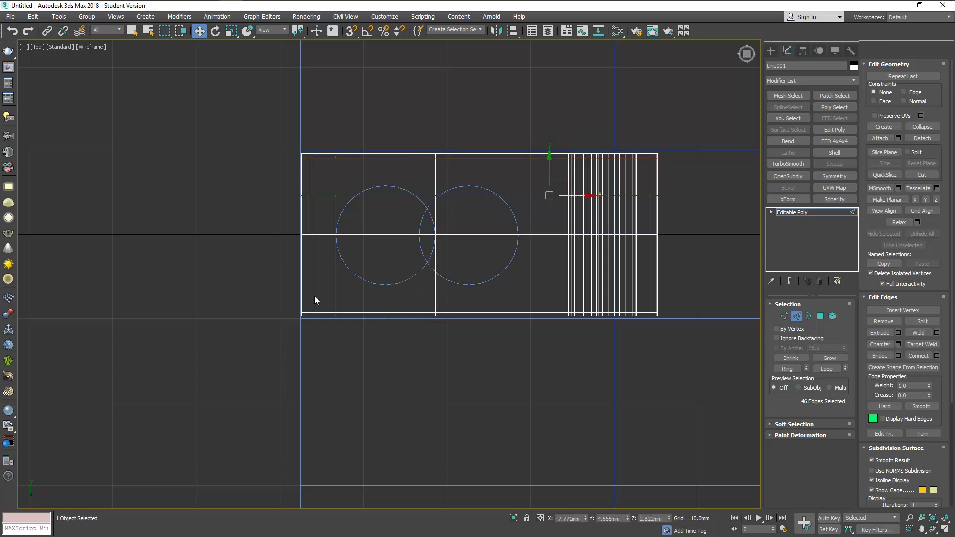
drag(283, 279, 710, 279)
click(937, 355)
- Apply the new lower horizontal edge and raise the lower vertex row up to the left circle
click(394, 323)
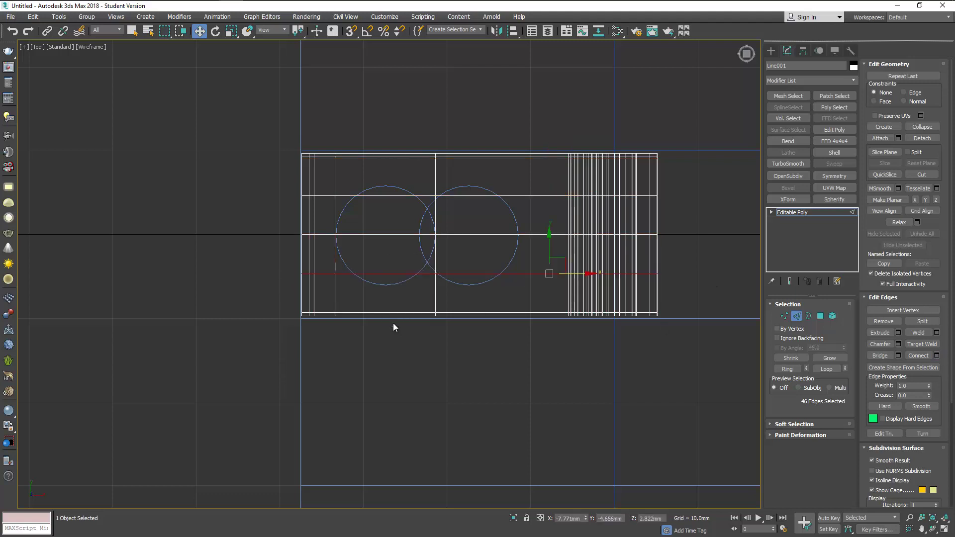
click(784, 316)
drag(273, 268, 724, 303)
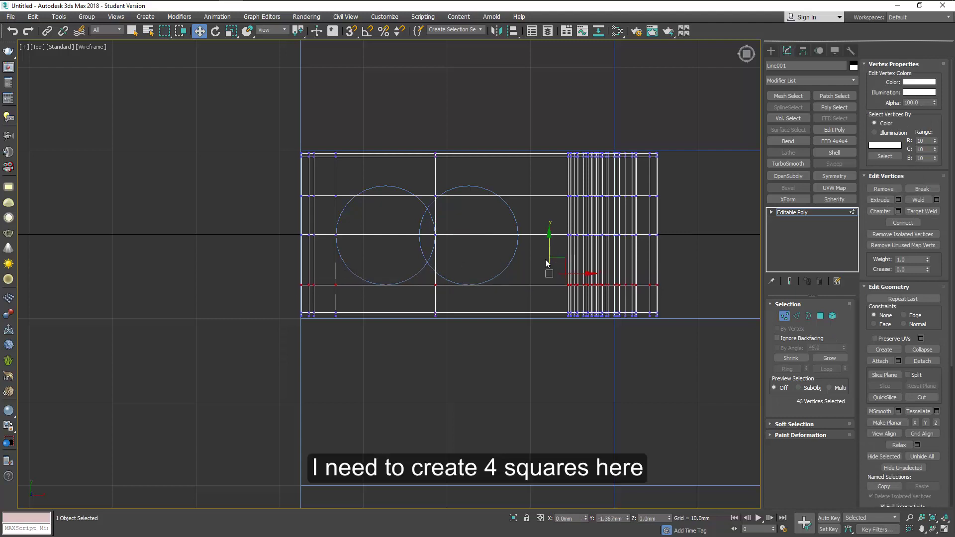
drag(531, 272, 531, 173)
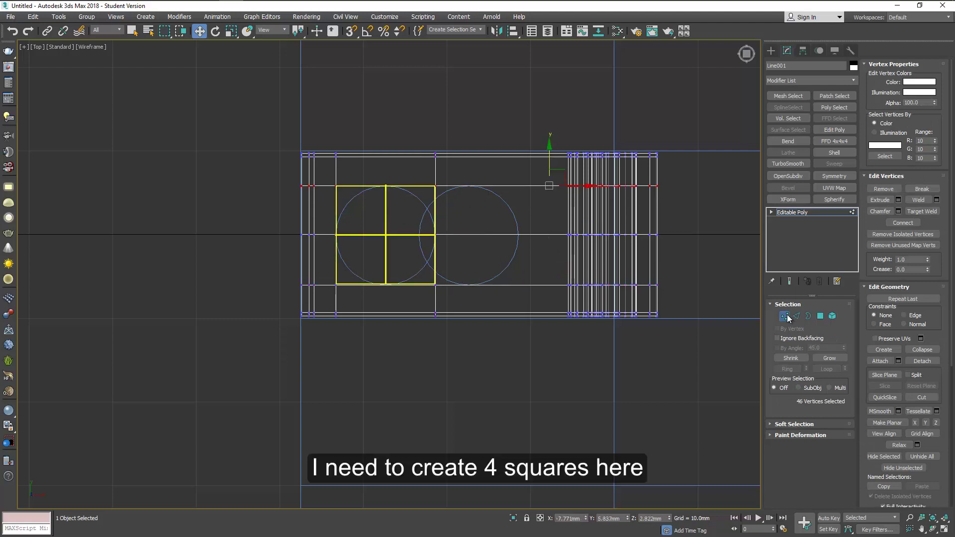
- Connect the left square's edges with a new vertical edge through the circle's centre
click(796, 317)
drag(324, 145, 447, 326)
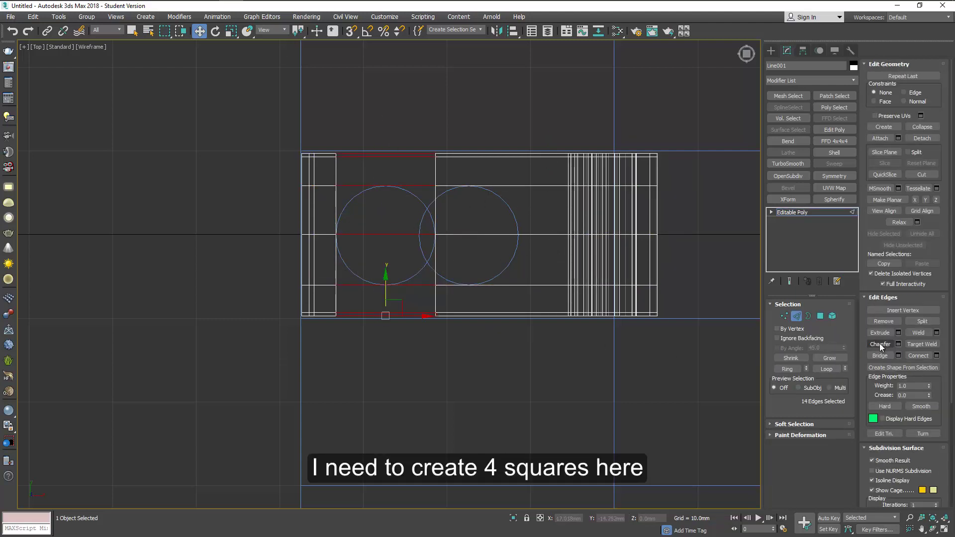
click(936, 355)
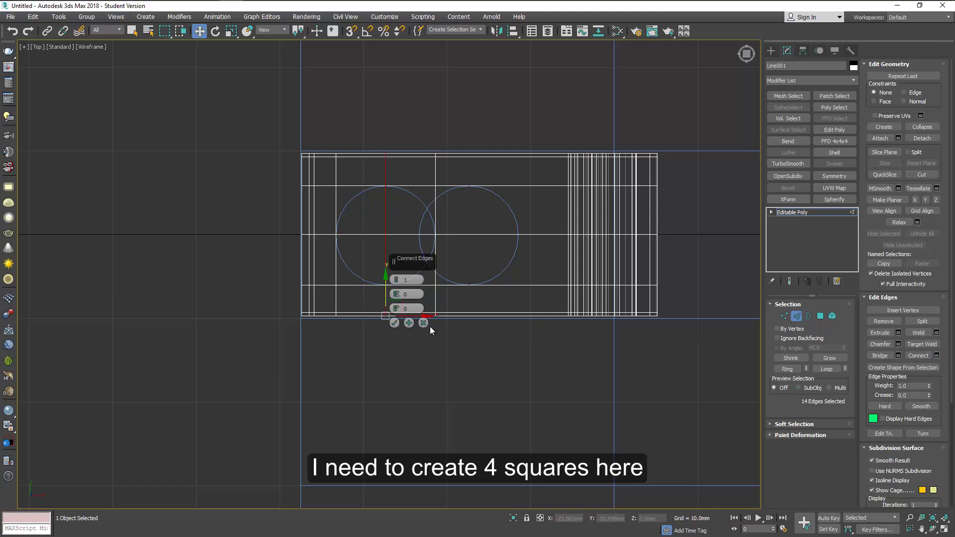
click(395, 323)
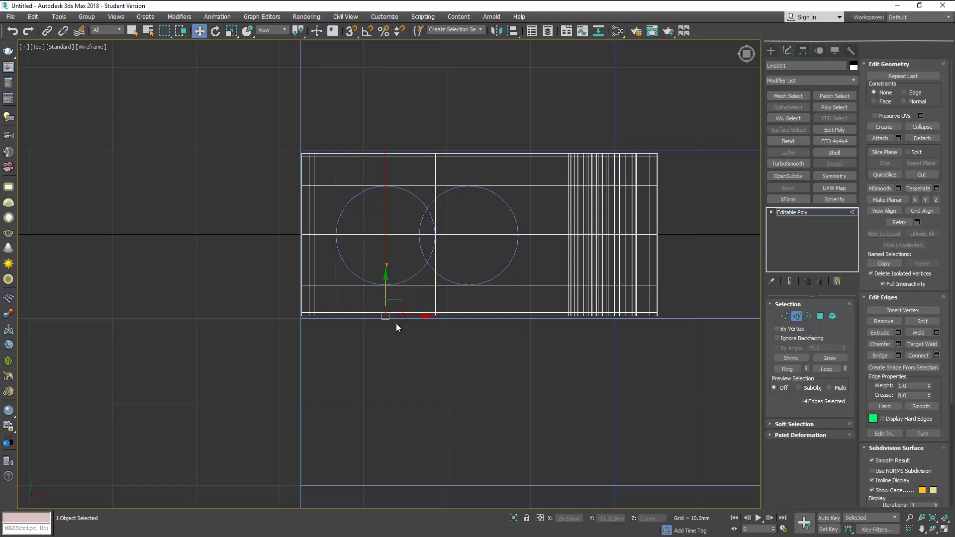
click(396, 324)
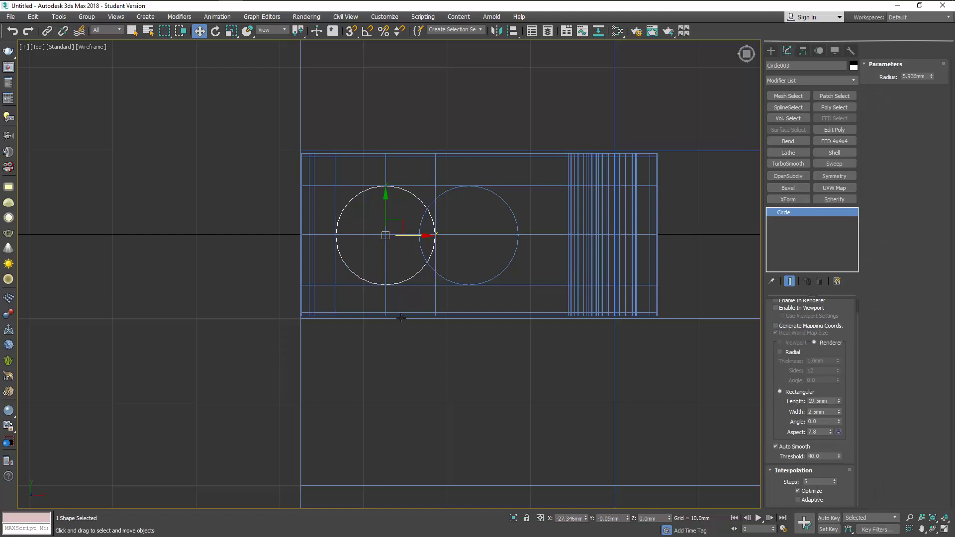
- Give the left circle 1 interpolation step and shrink its radius to 5.423 mm
double_click(810, 481)
text(1)
key(Return)
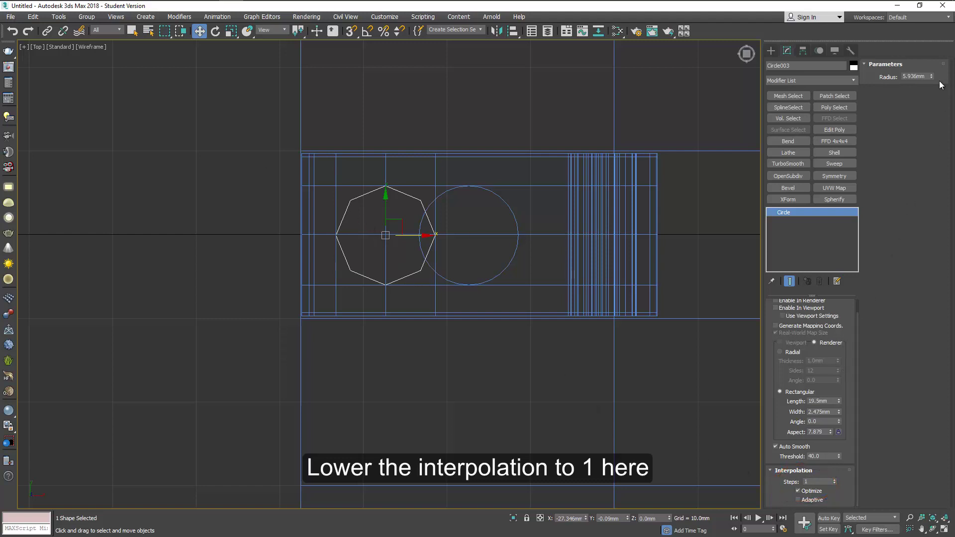
drag(931, 81, 932, 81)
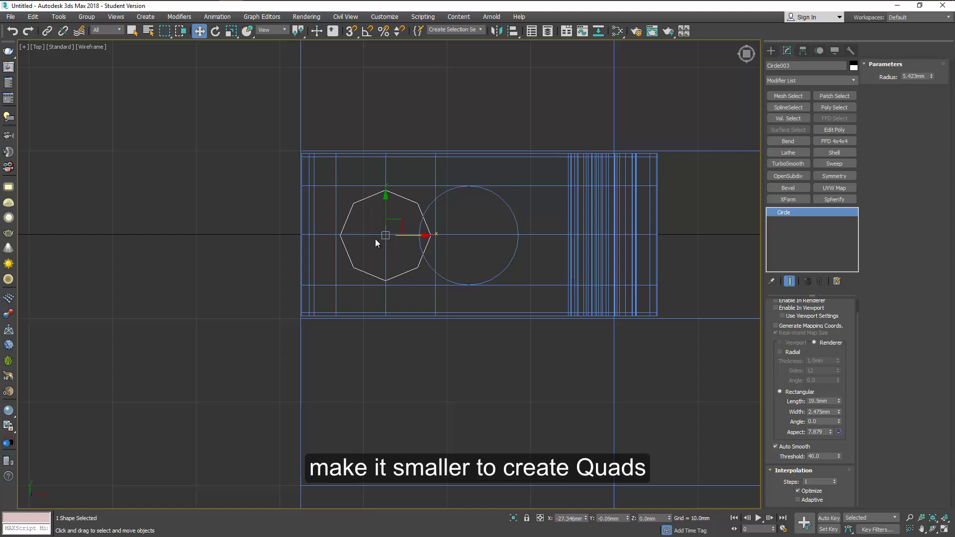
scroll(379, 230, up, 2)
scroll(380, 228, up, 2)
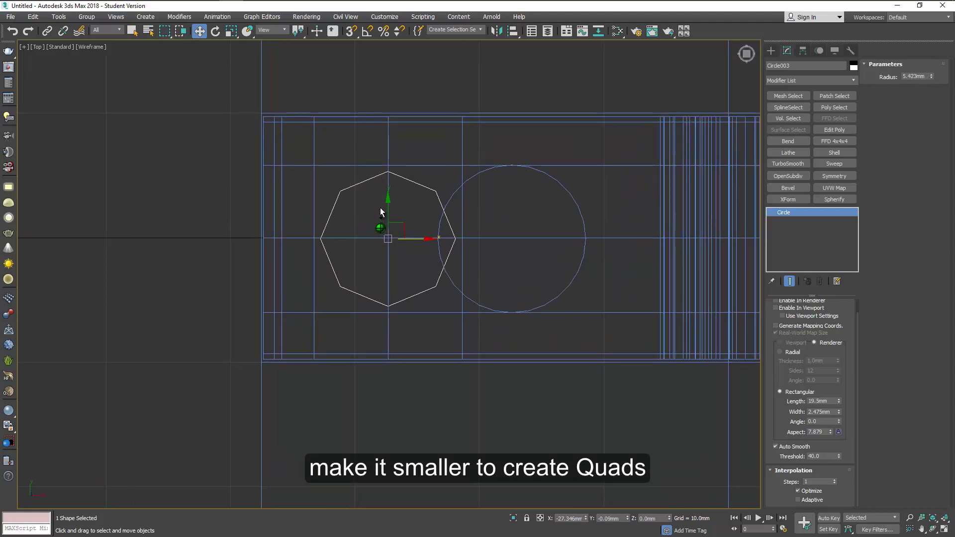
scroll(380, 209, up, 1)
click(369, 219)
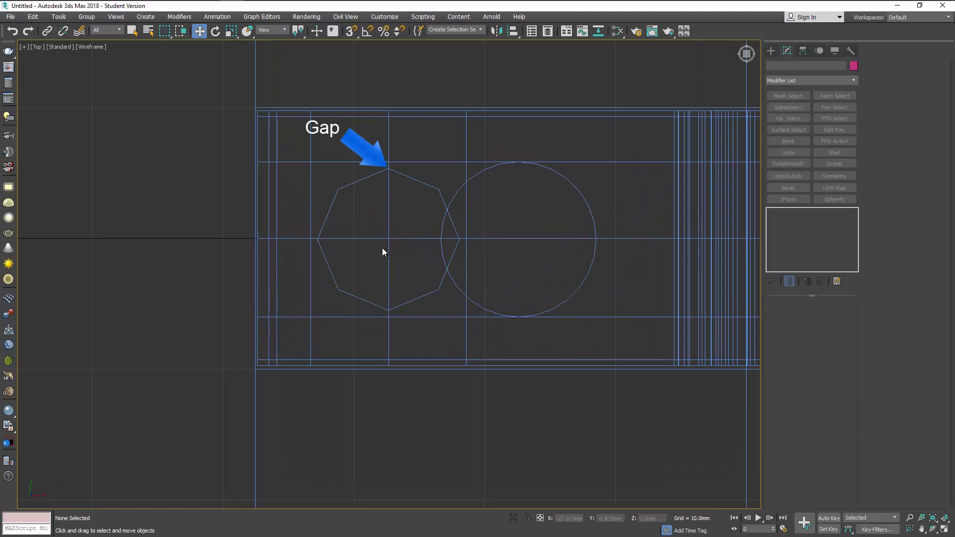
click(389, 232)
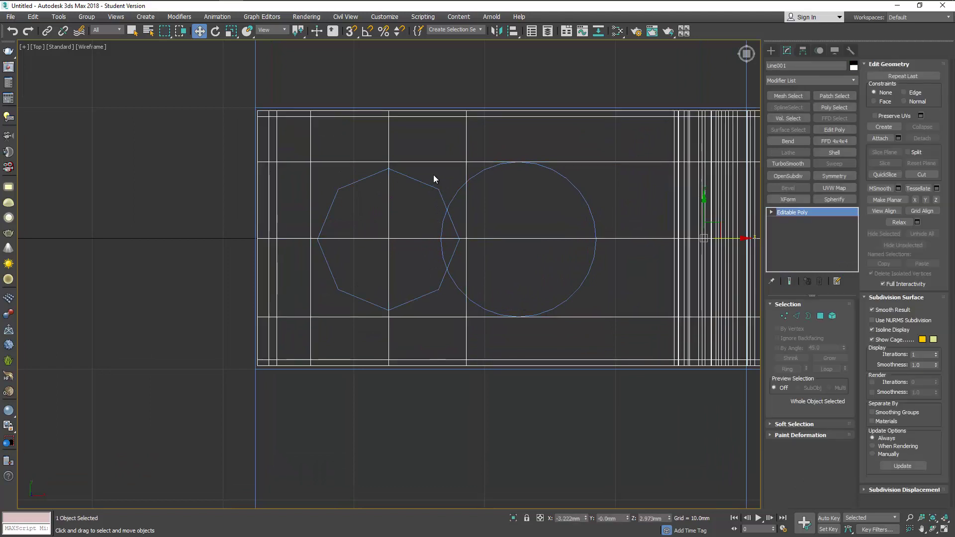
- Cut the eight-sided octagon outline into the plate mesh, vertex by vertex
click(913, 175)
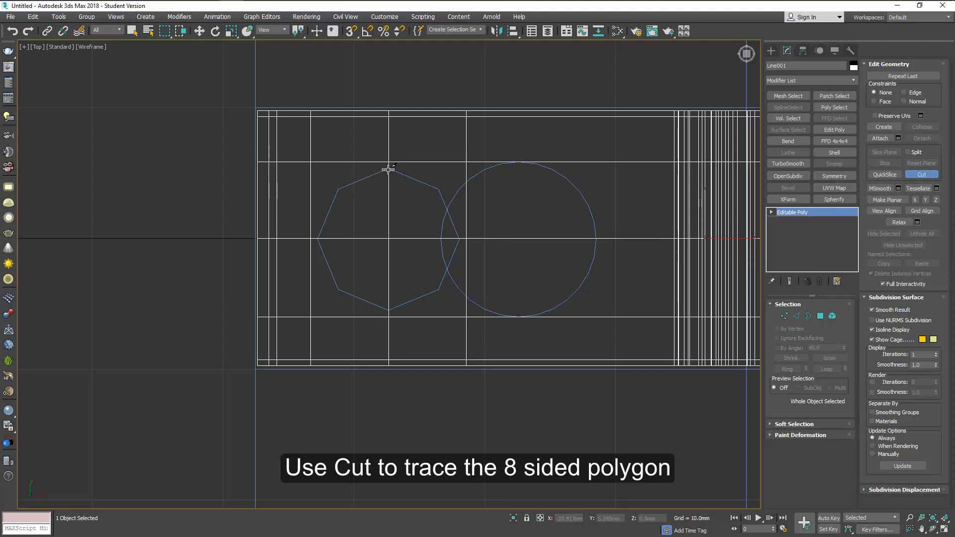
click(388, 169)
click(339, 188)
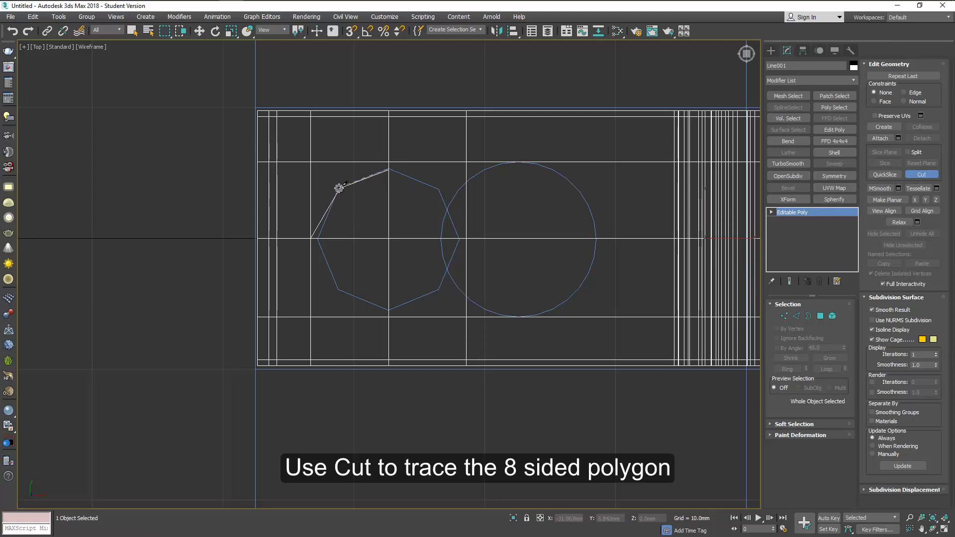
click(318, 238)
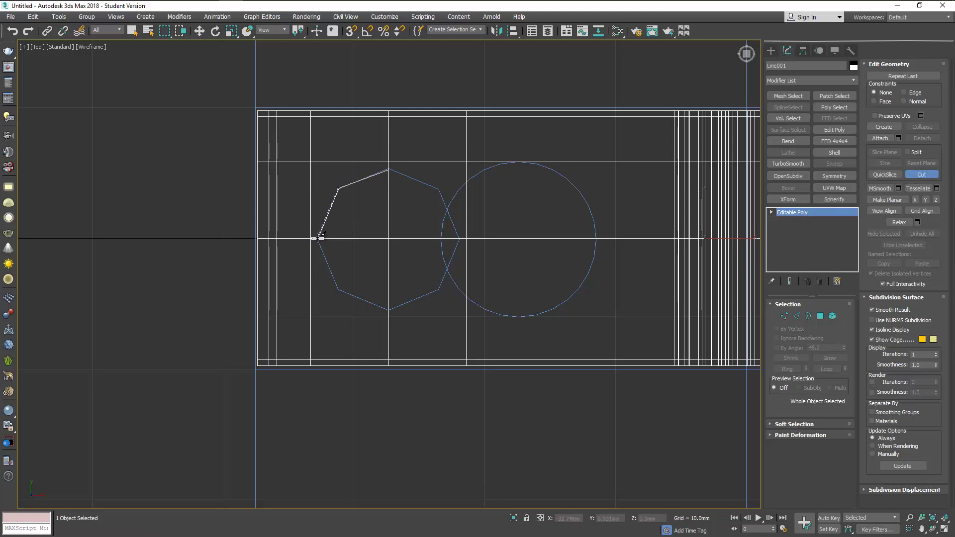
click(338, 288)
click(388, 311)
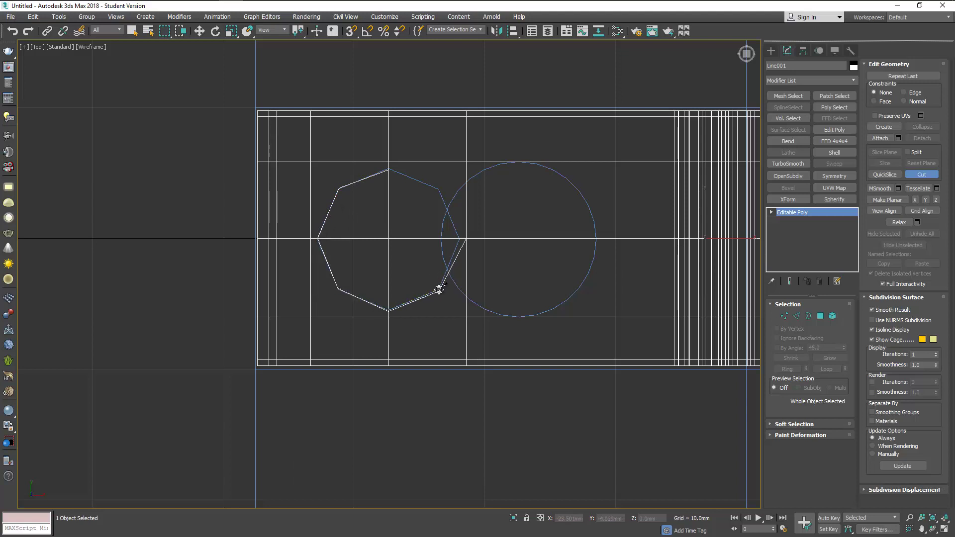
click(438, 290)
click(459, 239)
click(438, 189)
- Cut edges from the octagon's four diagonal vertices to the surrounding square corners
click(466, 162)
right_click(435, 229)
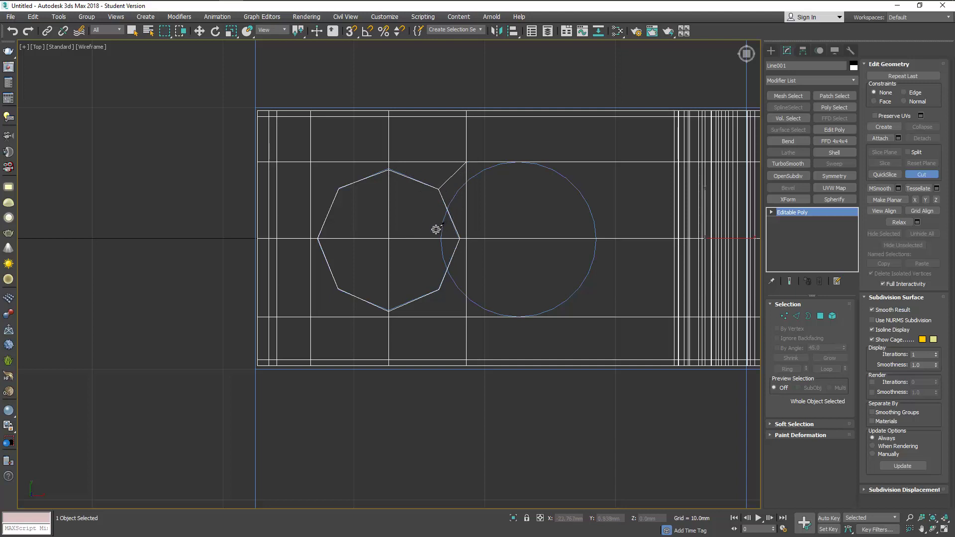
click(439, 290)
click(466, 316)
right_click(336, 278)
click(338, 289)
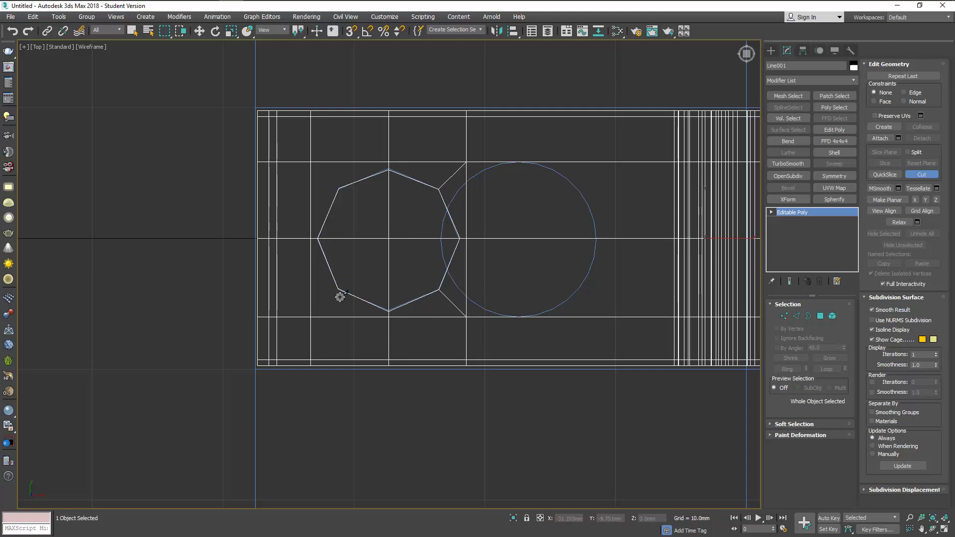
click(312, 317)
right_click(326, 260)
click(338, 188)
click(312, 161)
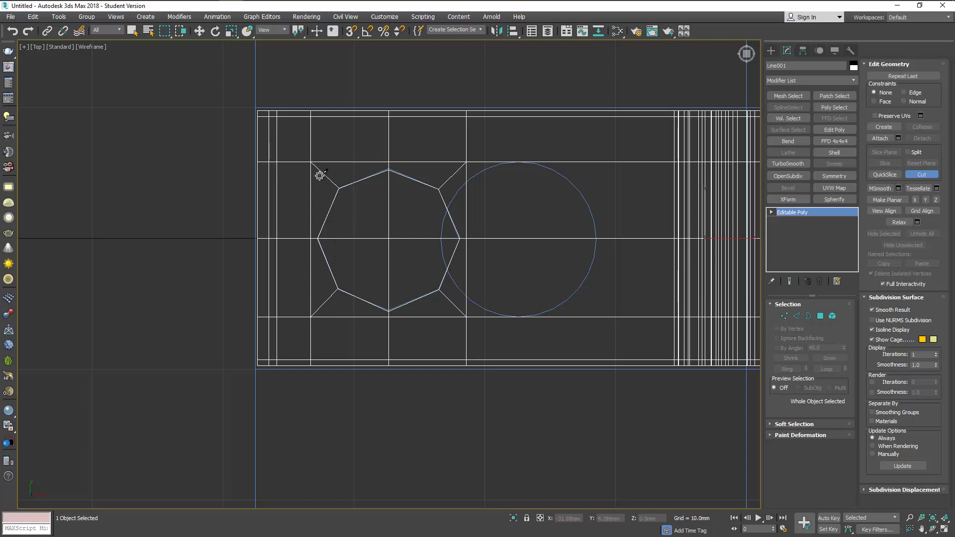
- Switch to the Bottom view and shrink the octagon's radius to 4.284 mm
key(w)
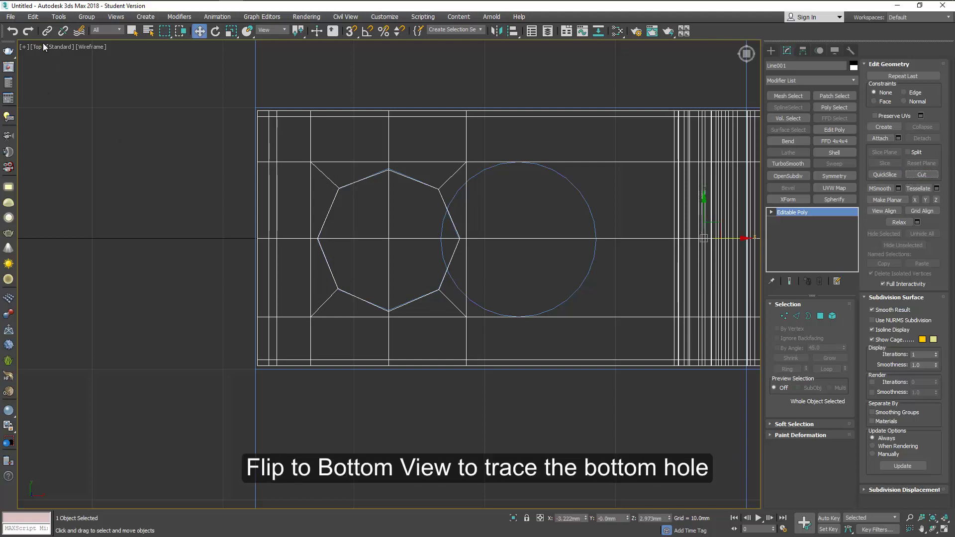
click(44, 47)
click(68, 119)
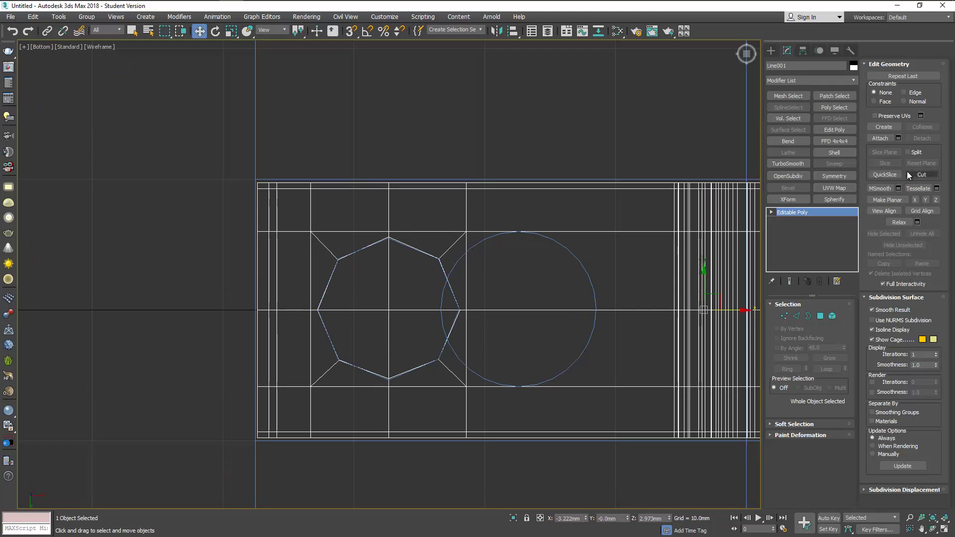
click(418, 291)
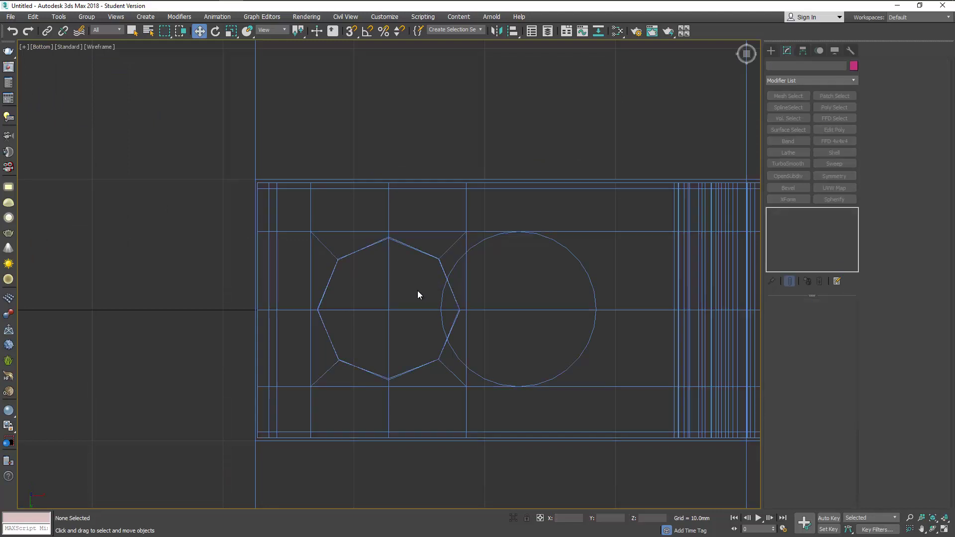
click(320, 323)
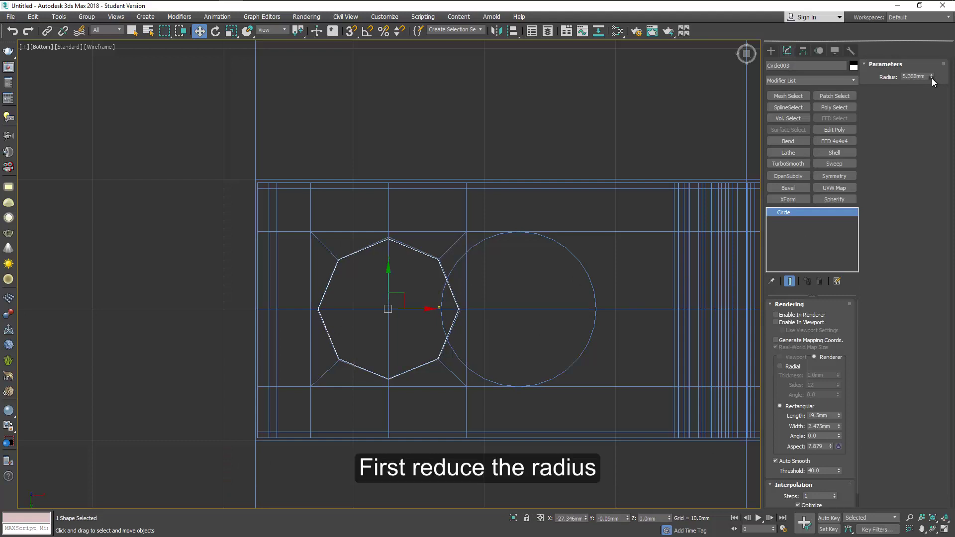
drag(932, 79, 934, 84)
click(620, 190)
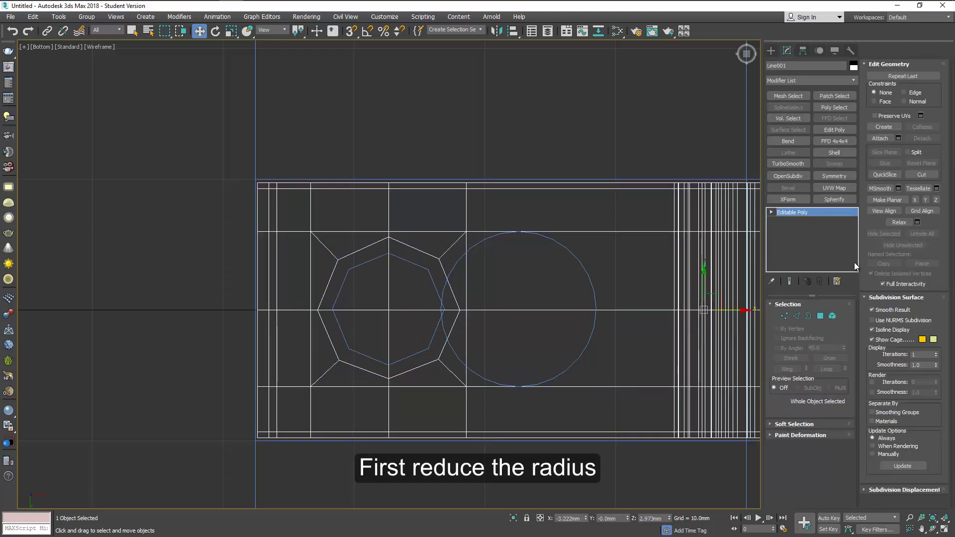
- Cut the smaller inner octagon outline into the plate's underside
click(921, 175)
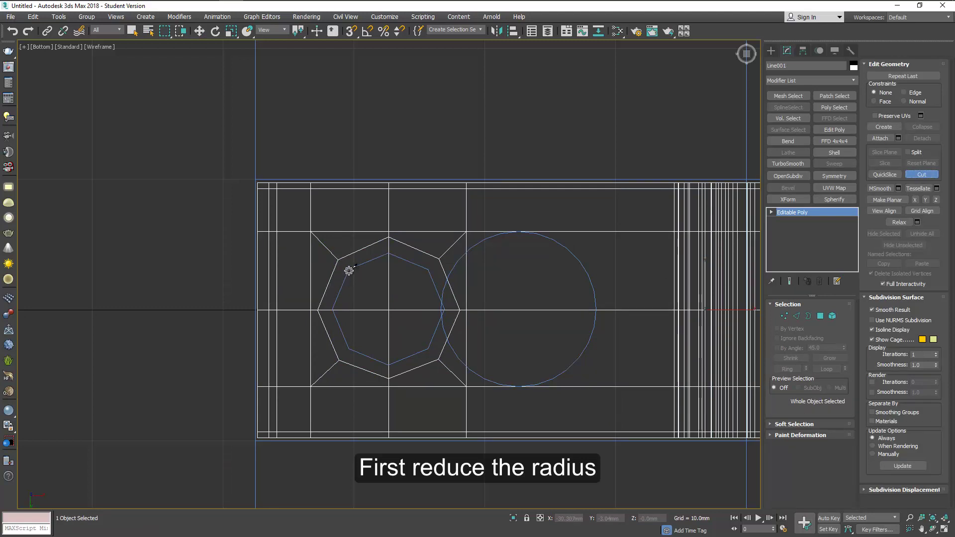
click(389, 255)
click(427, 269)
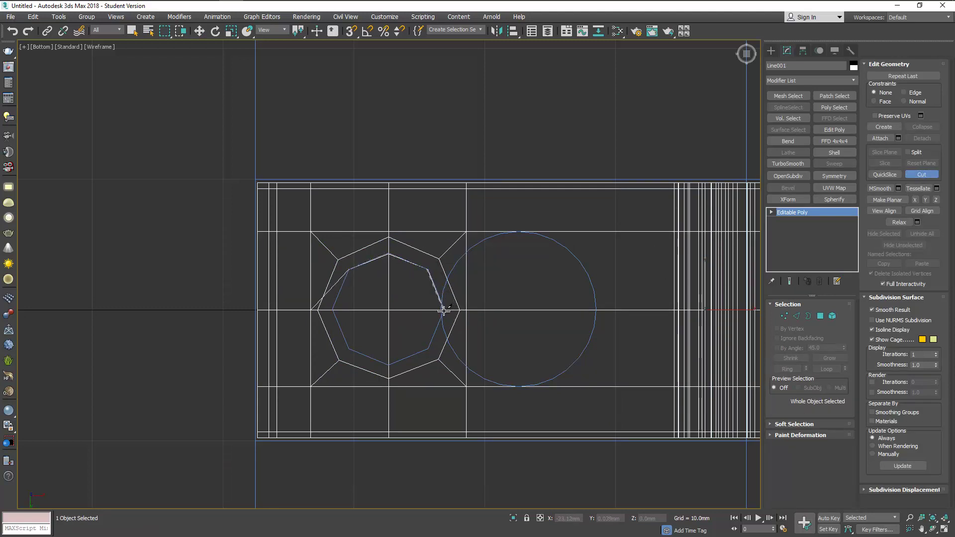
click(443, 310)
click(427, 350)
click(389, 364)
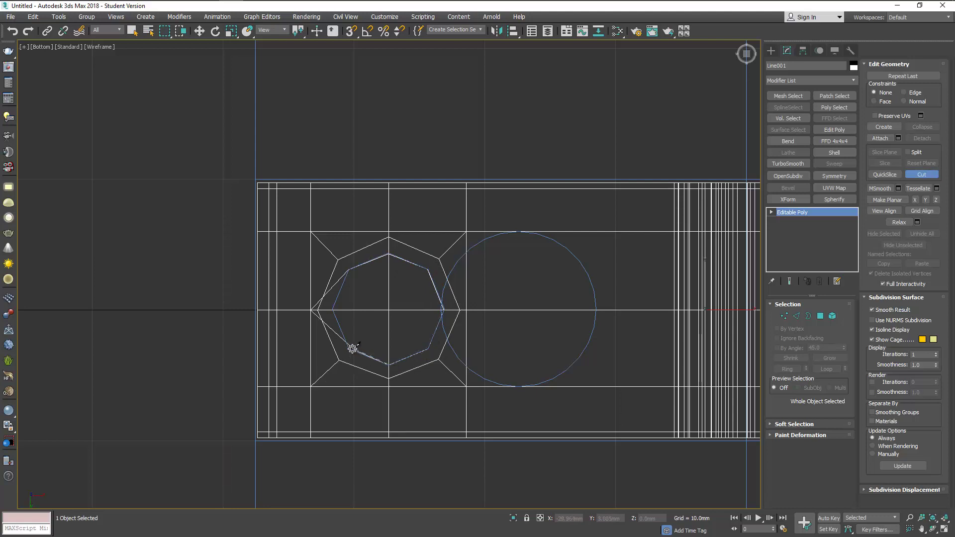
click(349, 349)
click(334, 310)
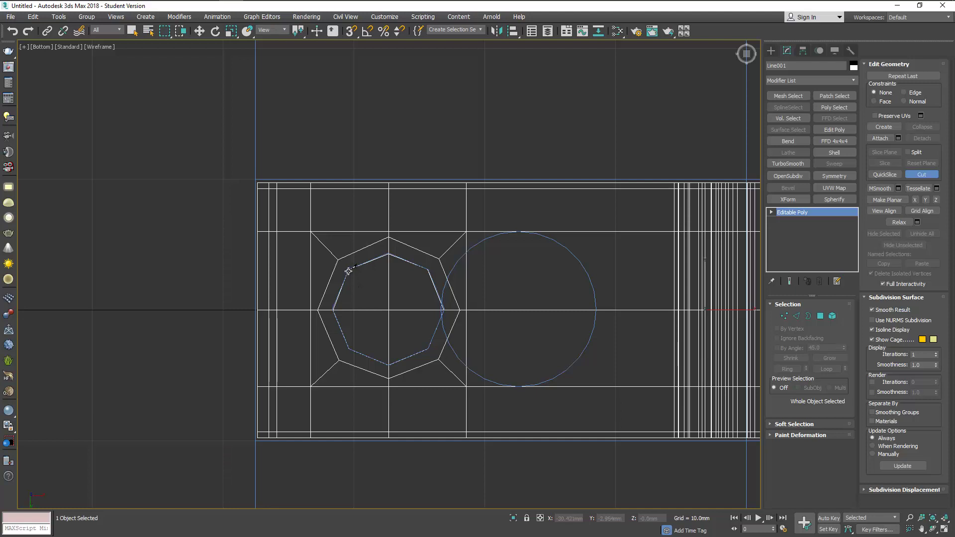
click(348, 269)
- Cut edges linking the inner octagon's diagonal vertices to the outer corners
click(312, 232)
click(311, 386)
click(428, 350)
click(466, 387)
click(427, 269)
click(466, 233)
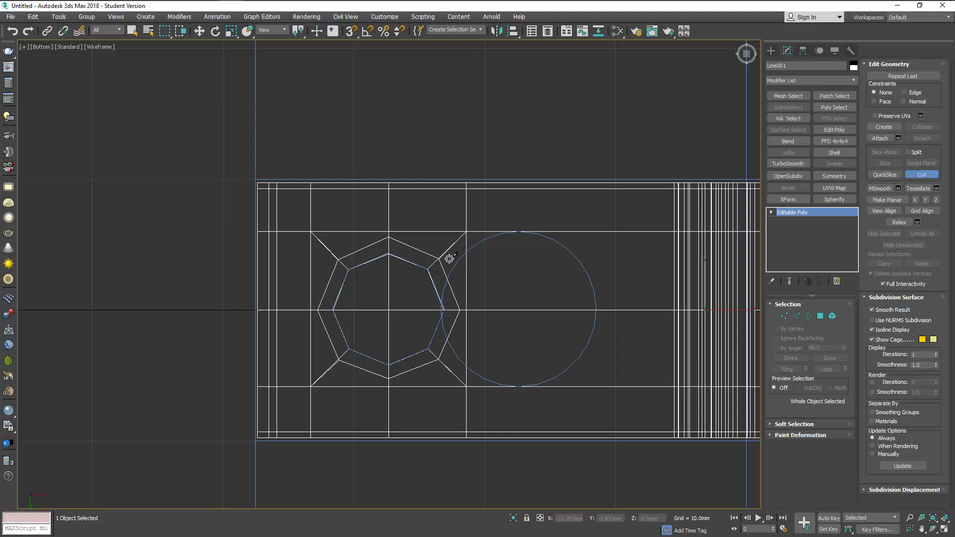
click(820, 316)
- Select three inner octagon quarter faces and delete them
click(407, 329)
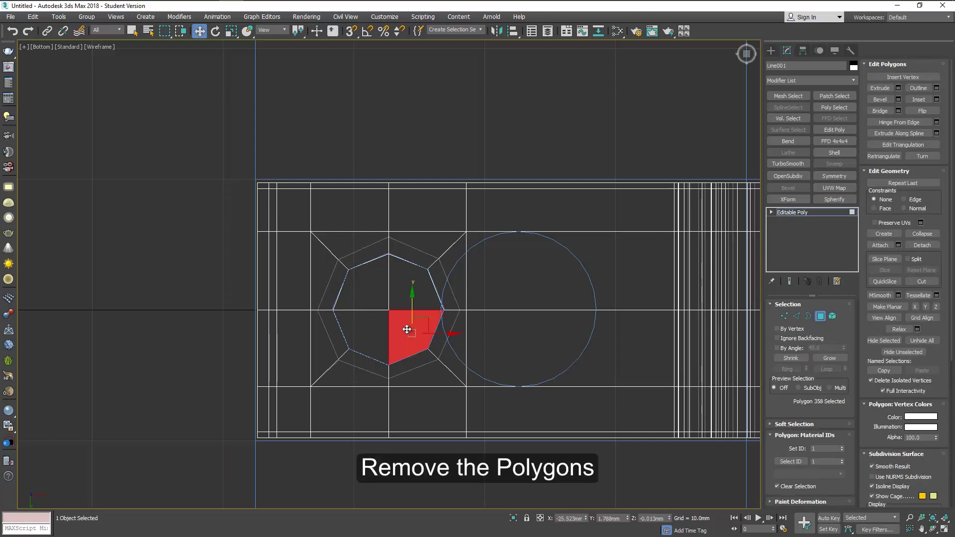
ctrl+click(362, 338)
ctrl+click(379, 301)
key(alt+w)
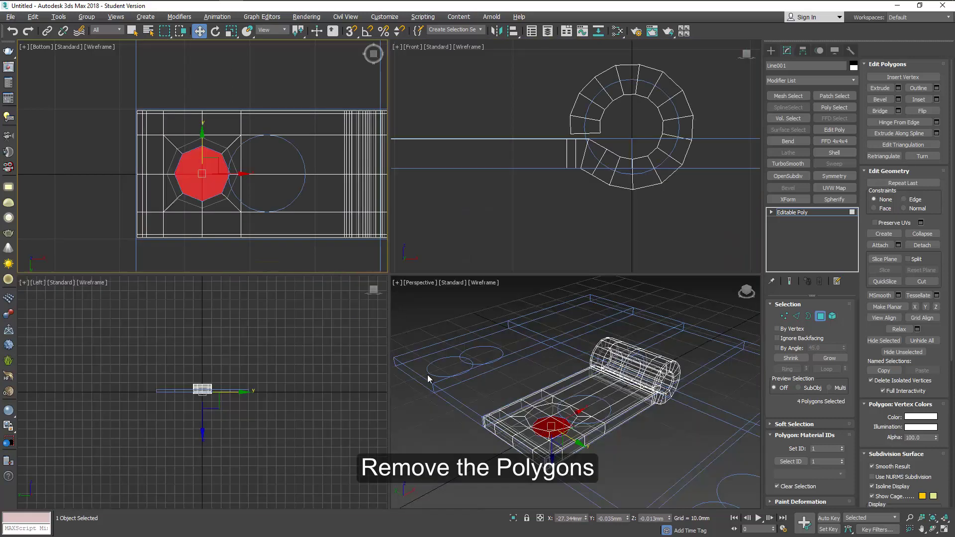
key(alt+w)
scroll(359, 348, up, 2)
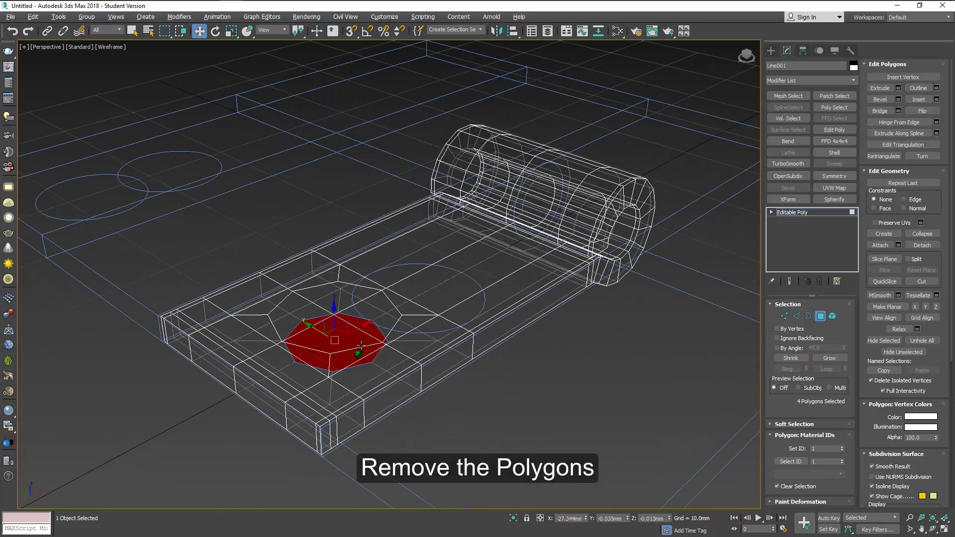
scroll(360, 348, up, 2)
key(Delete)
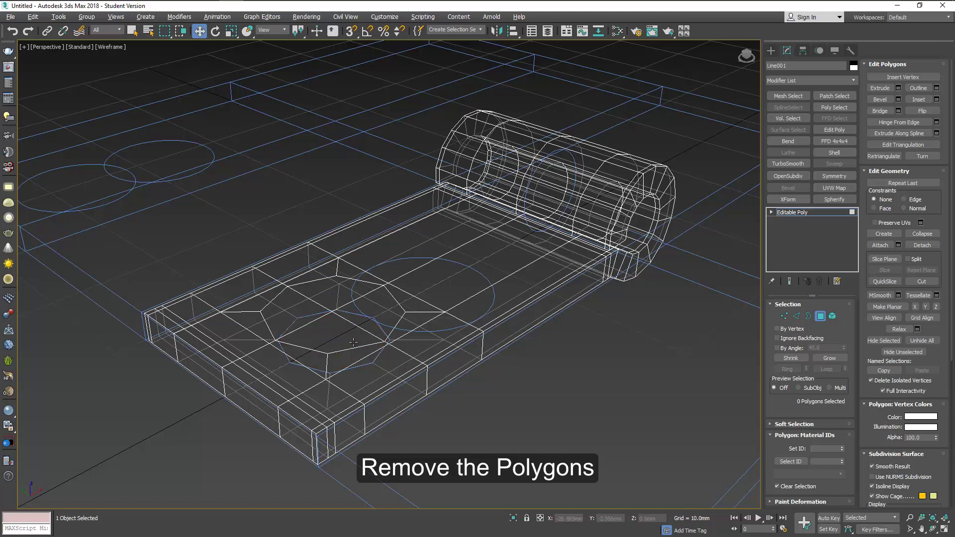
- Delete the remaining four octagon faces and select the open hole border
click(328, 298)
ctrl+click(316, 331)
ctrl+click(348, 338)
ctrl+click(368, 316)
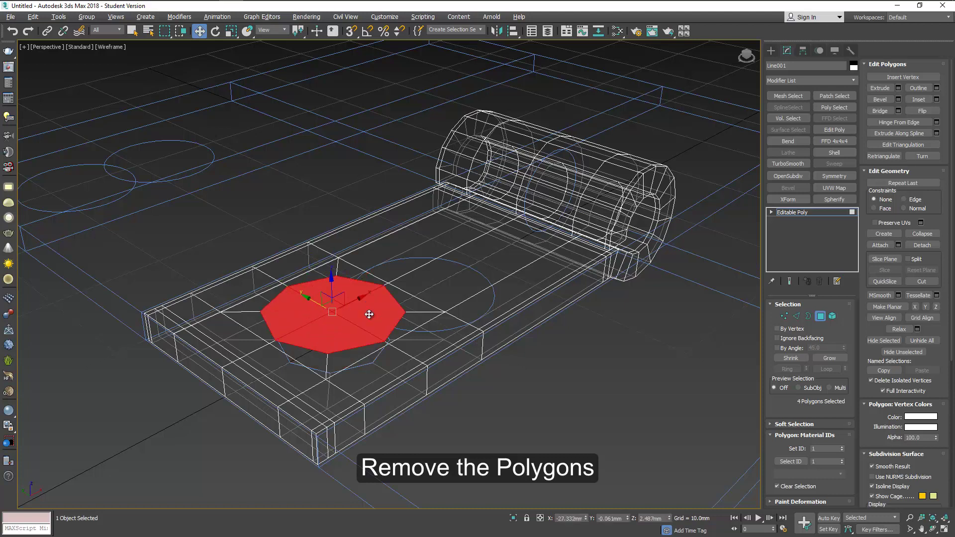
key(Delete)
key(3)
click(346, 278)
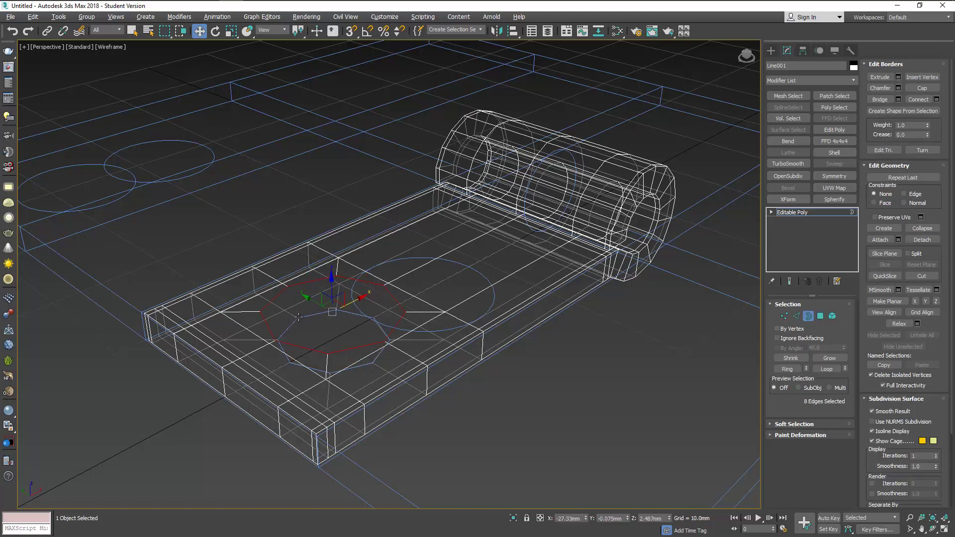
- Shift-scale the hole border inward to 95% and bridge it to the outer octagon border
click(232, 31)
scroll(332, 313, up, 3)
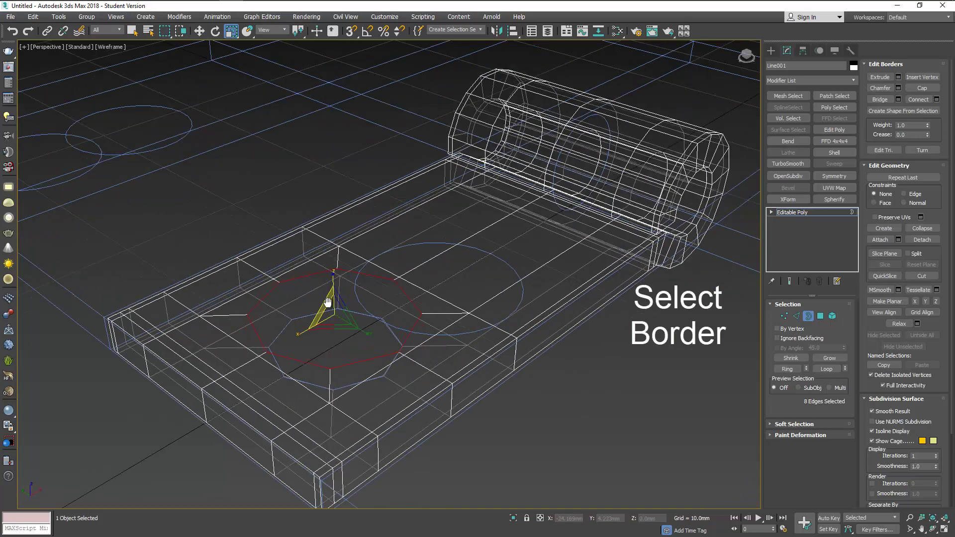
scroll(332, 313, up, 2)
shift+drag(332, 318, 331, 322)
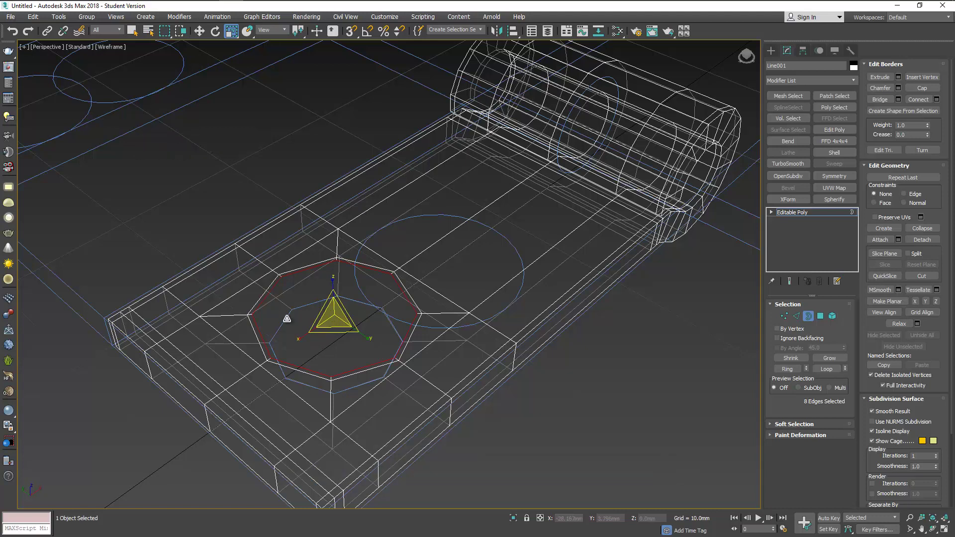
key(ctrl+z)
shift+drag(336, 341, 335, 345)
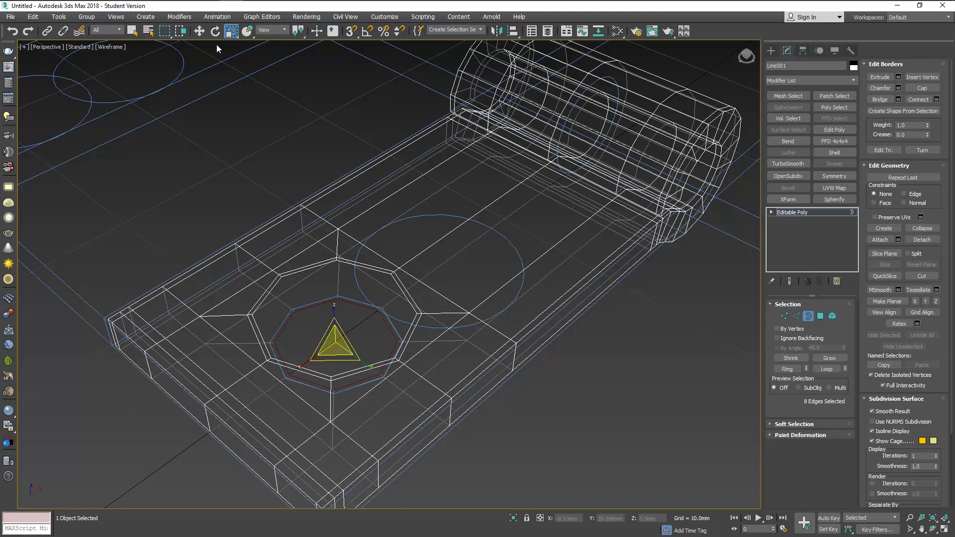
key(w)
ctrl+click(300, 269)
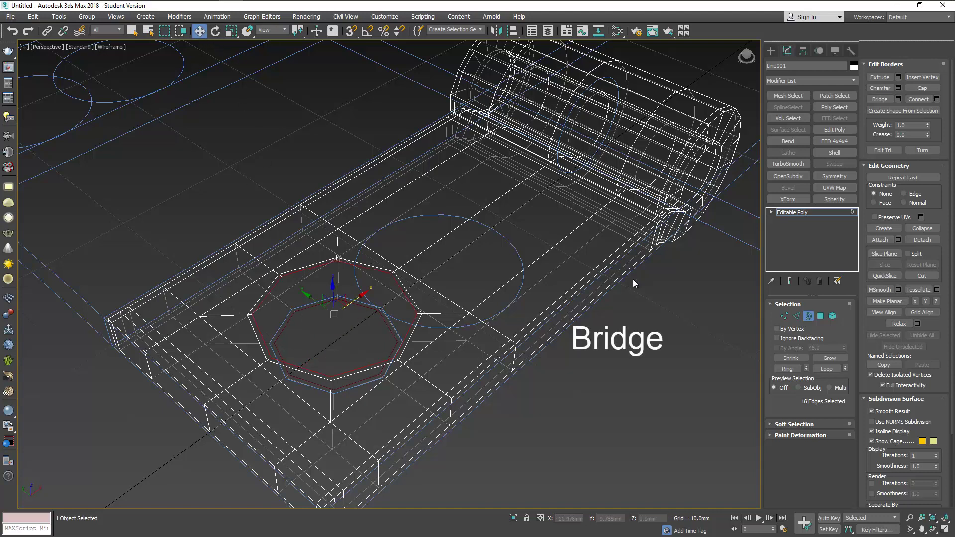
click(879, 100)
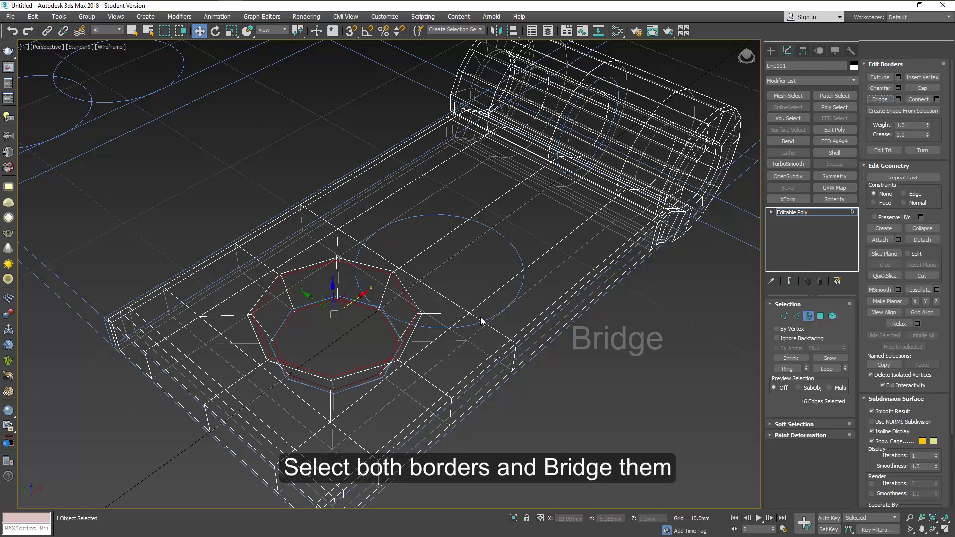
click(820, 316)
scroll(356, 317, down, 5)
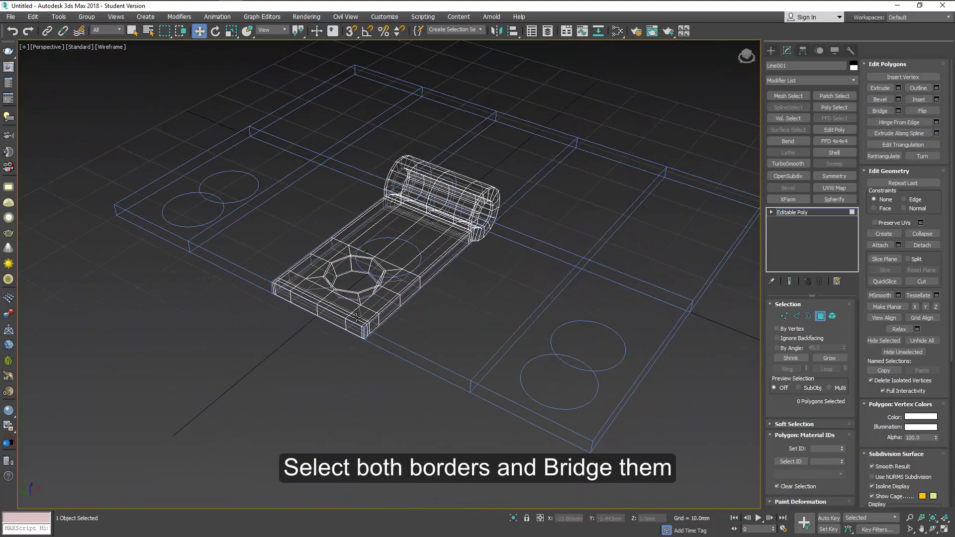
- In the Bottom view, Shift-move the hinge leaf along Y to clone it as Line002
alt+middle_drag(365, 259, 358, 268)
key(4)
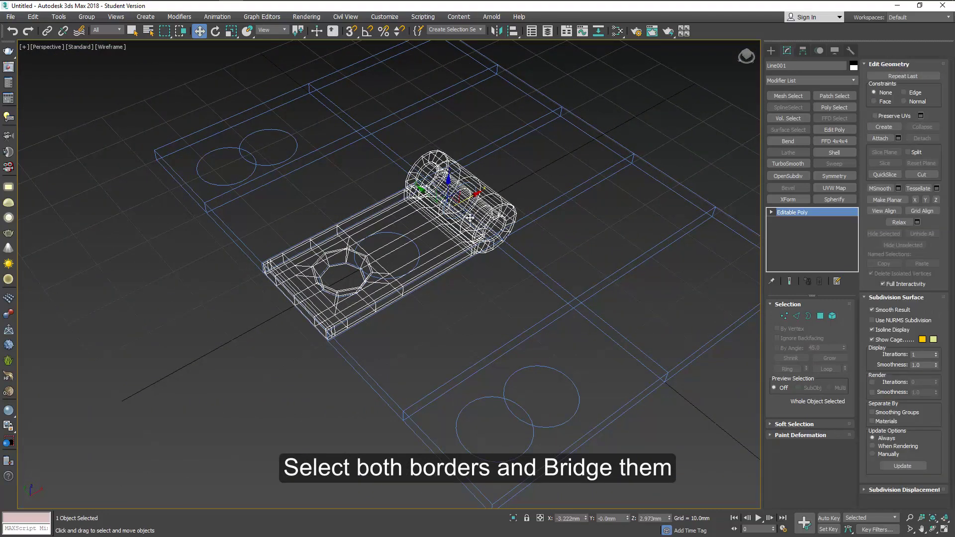
key(alt+w)
click(268, 174)
middle_drag(267, 174, 244, 216)
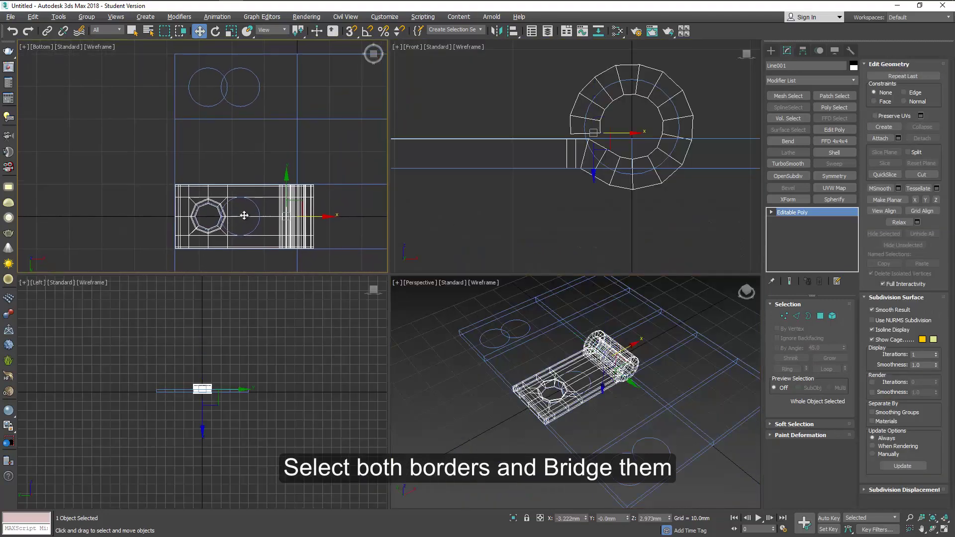
shift+drag(287, 177, 292, 52)
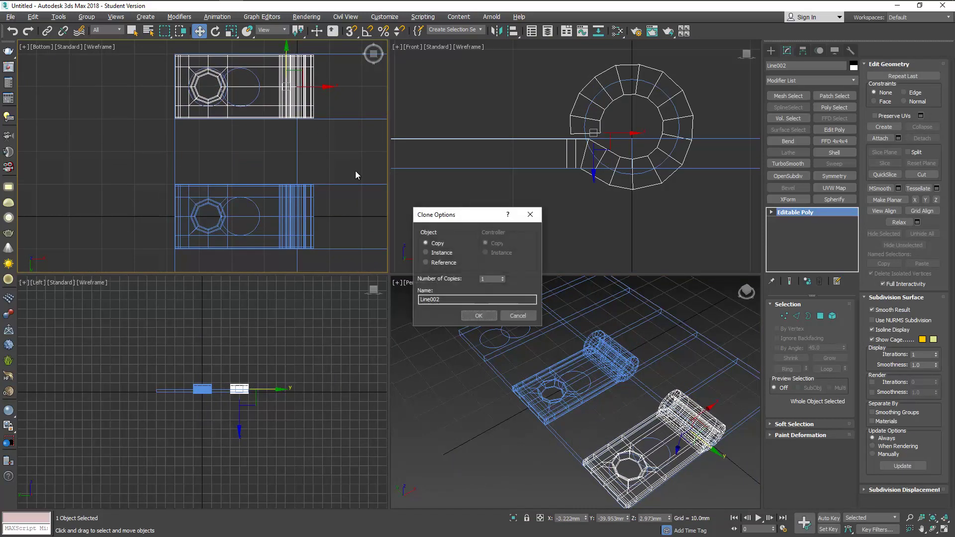
- Keep the Line002 copy and change the Bottom viewport to a Top view
click(473, 314)
middle_drag(308, 239, 286, 185)
scroll(286, 185, down, 3)
click(42, 47)
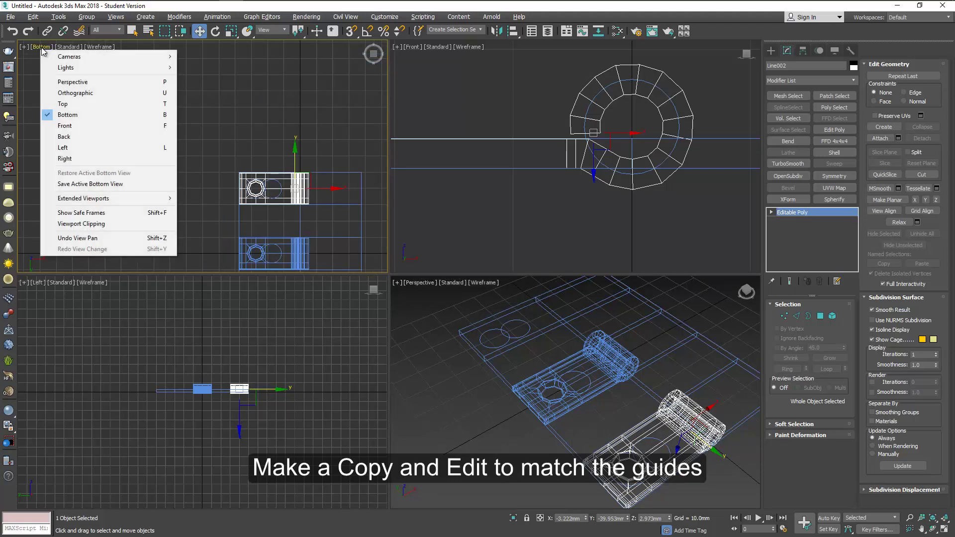
click(63, 104)
scroll(224, 168, down, 3)
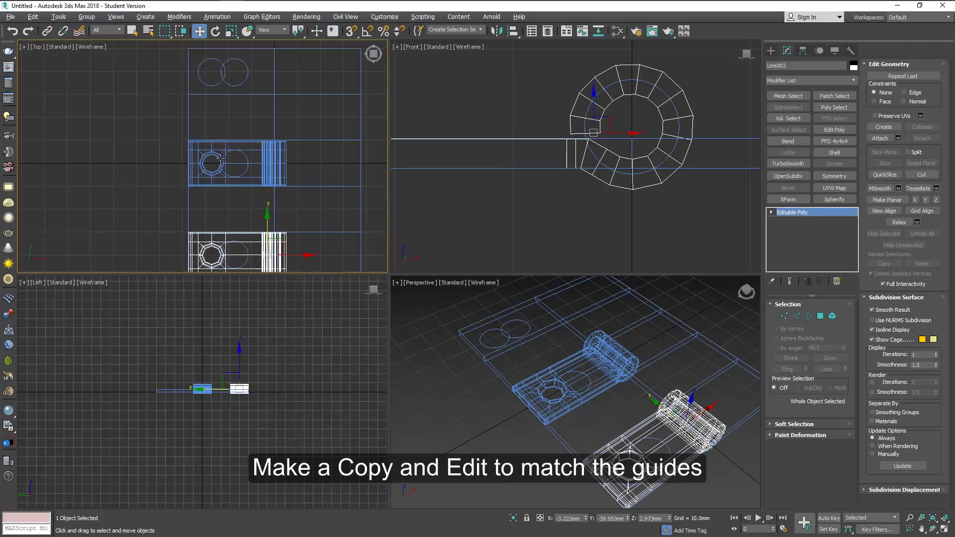
mouse_move(223, 169)
middle_down()
mouse_move(251, 211)
mouse_move(247, 178)
middle_up()
scroll(246, 178, up, 3)
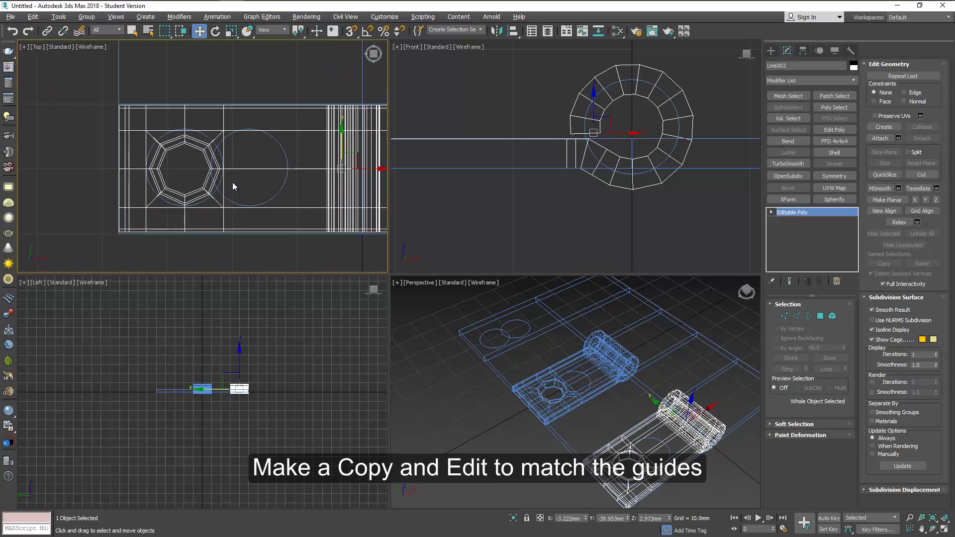
- Move Line002's hole vertices along X onto the neighbouring guide circle; set Perspective to Default Shading
click(784, 316)
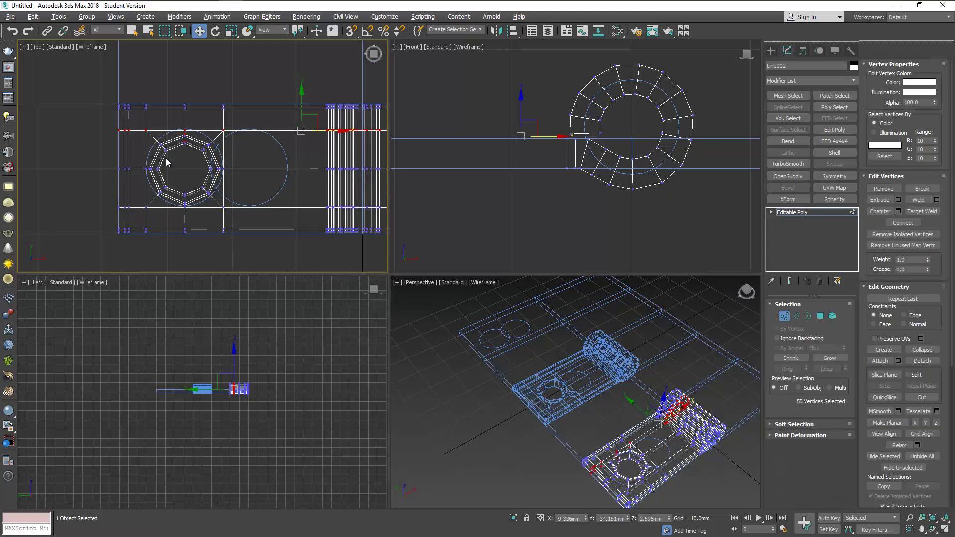
drag(208, 219, 231, 213)
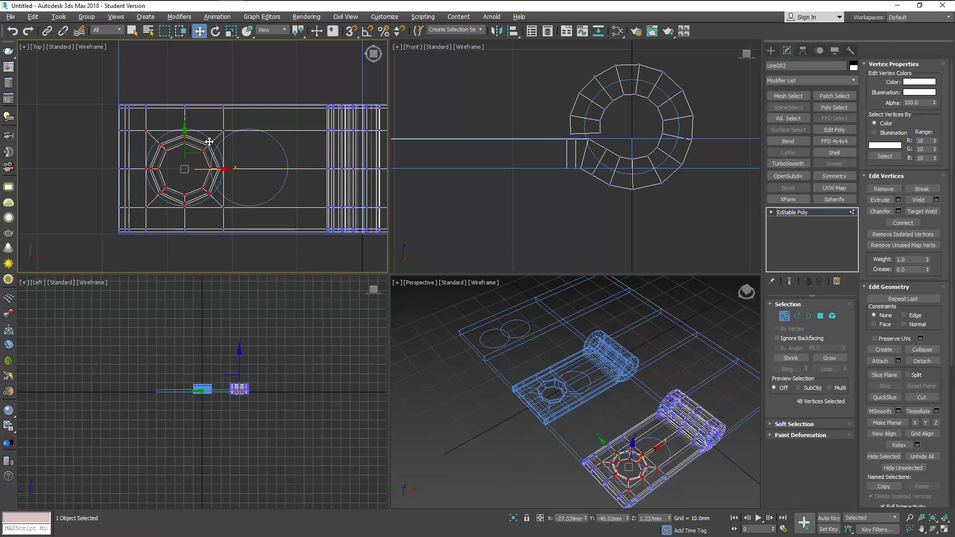
drag(215, 169, 266, 192)
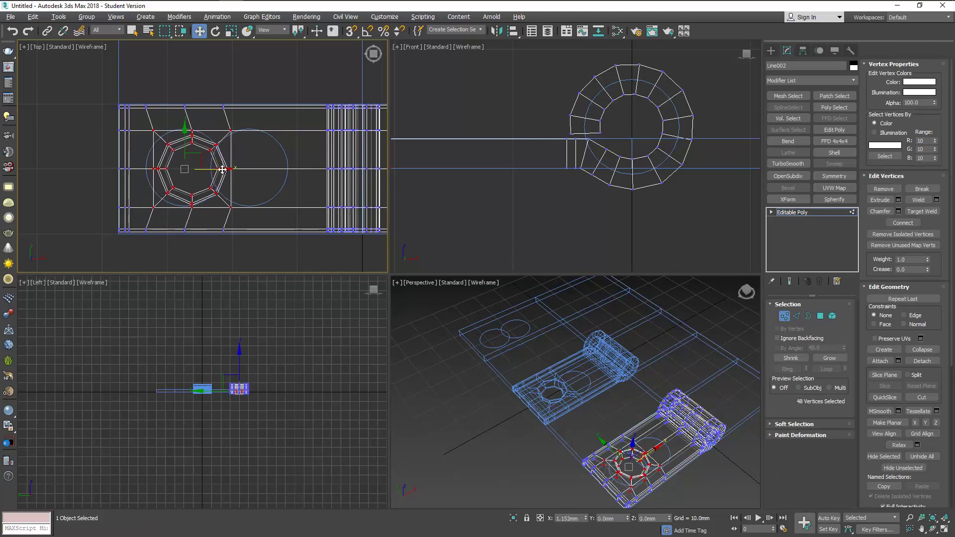
click(784, 315)
click(677, 313)
click(485, 282)
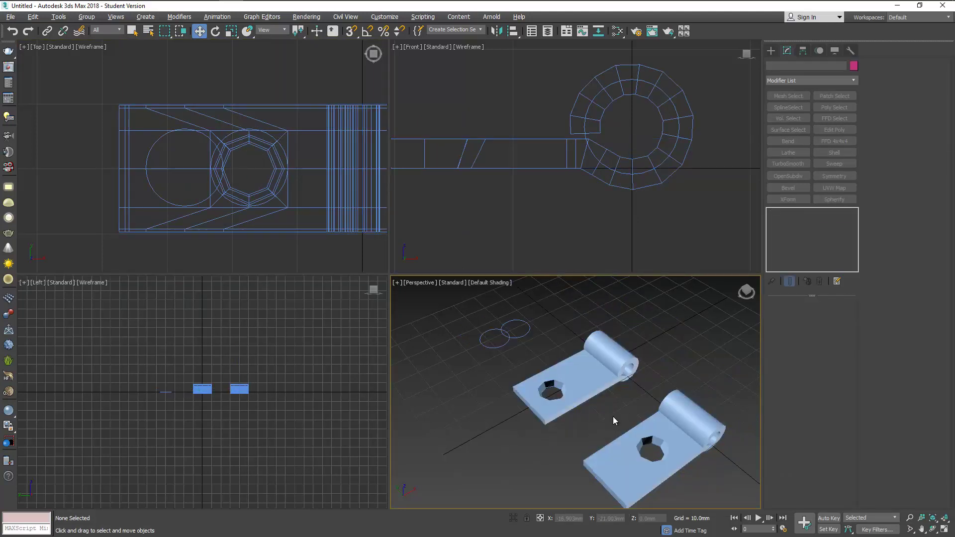
- Unhide all objects and clone Line002 into a third leaf, Line003
scroll(266, 233, down, 4)
scroll(266, 233, down, 6)
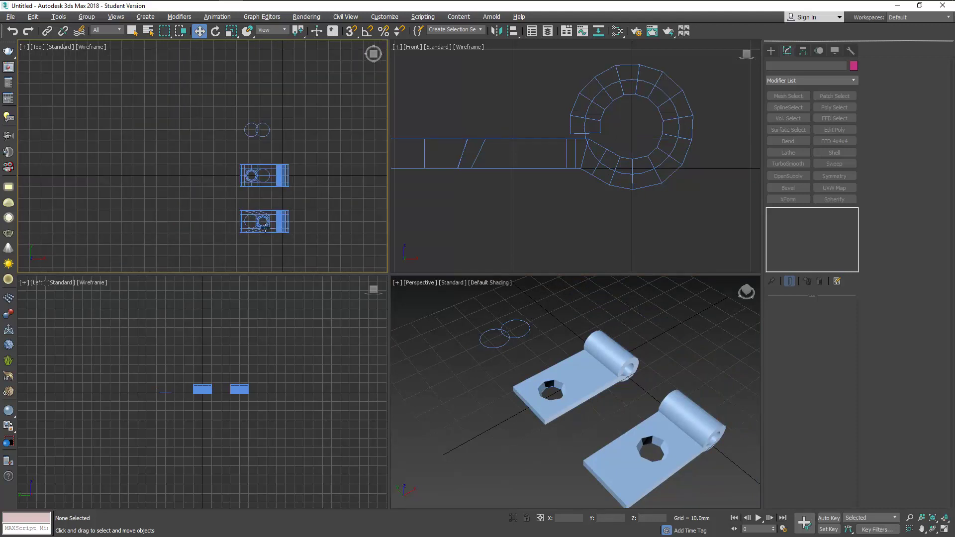
right_click(258, 147)
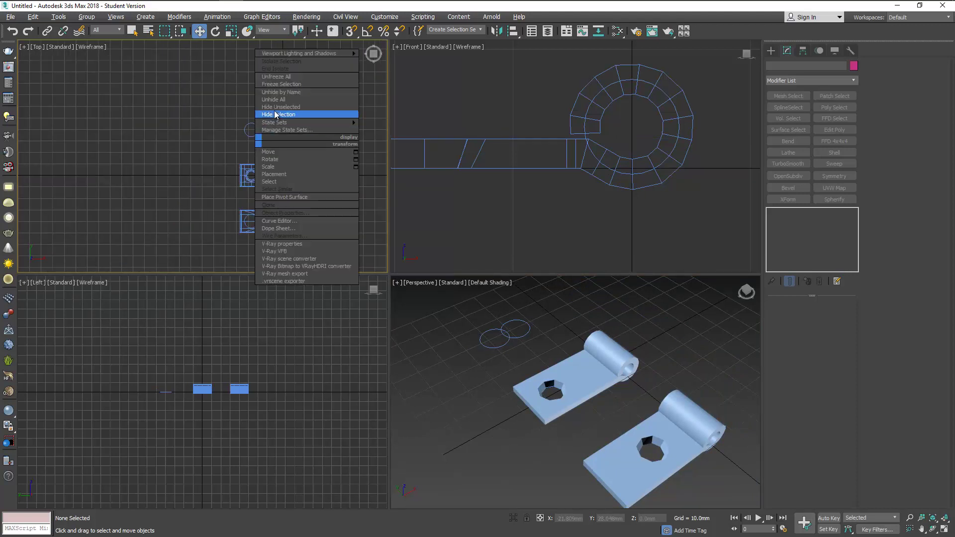
click(275, 106)
click(281, 219)
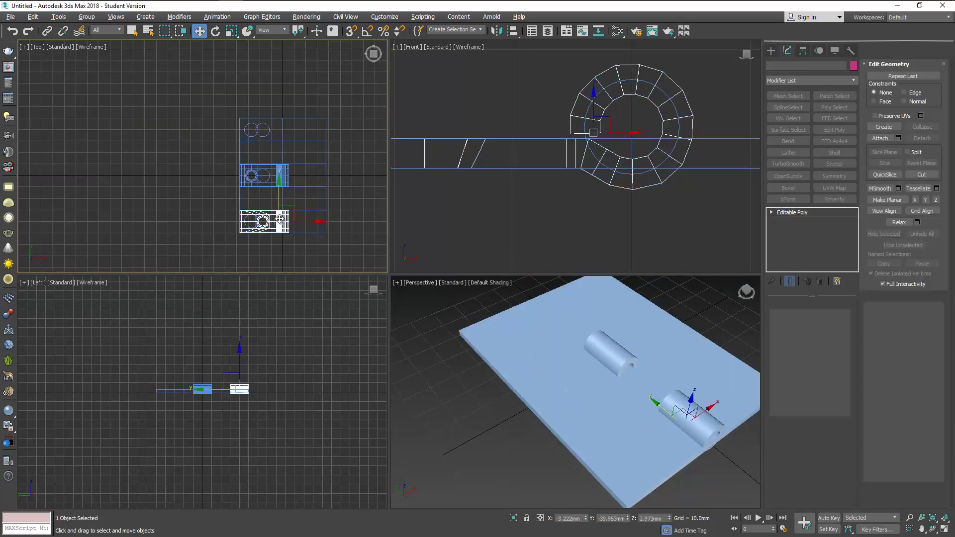
scroll(278, 201, up, 2)
shift+drag(273, 187, 274, 57)
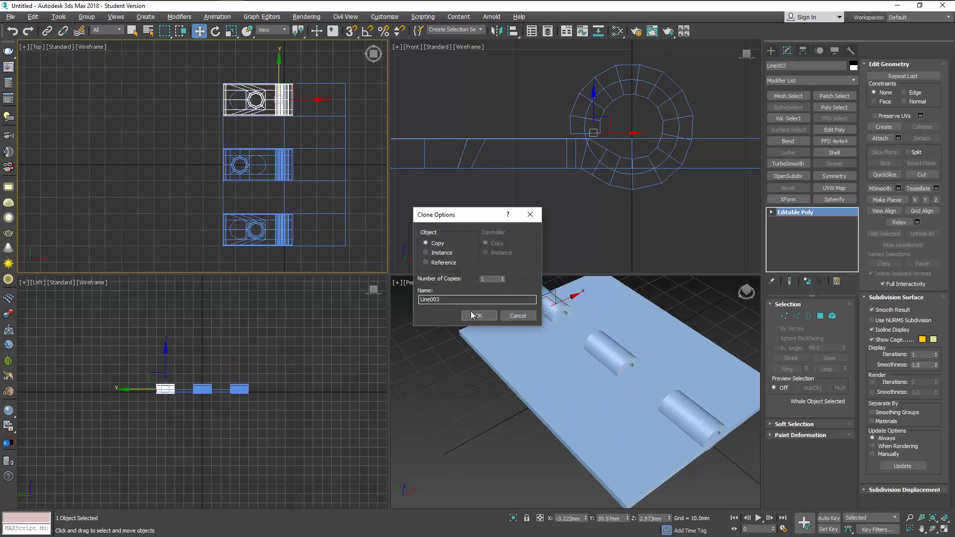
click(478, 316)
- Hide the large base plate and maximize the Perspective viewport
middle_drag(258, 112, 260, 203)
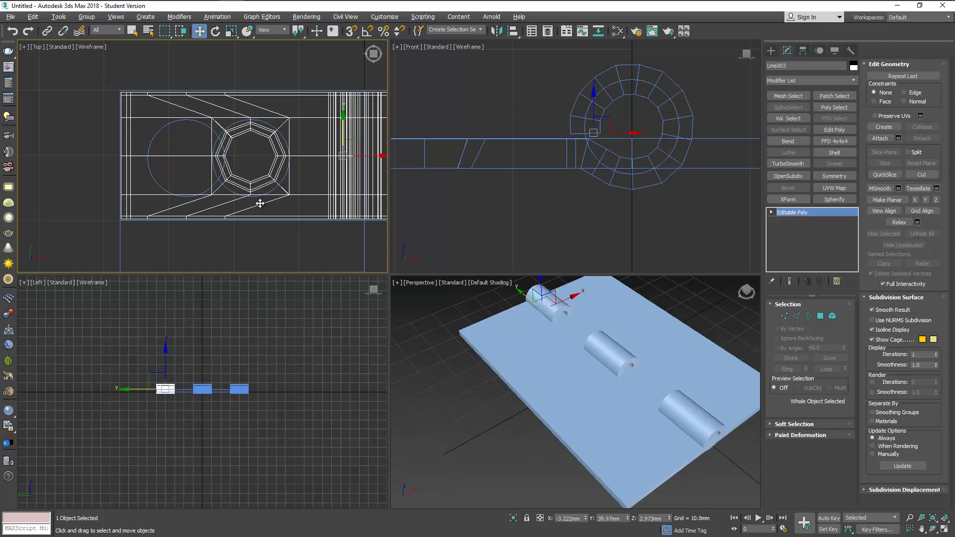
scroll(259, 203, down, 3)
scroll(251, 167, down, 3)
click(505, 328)
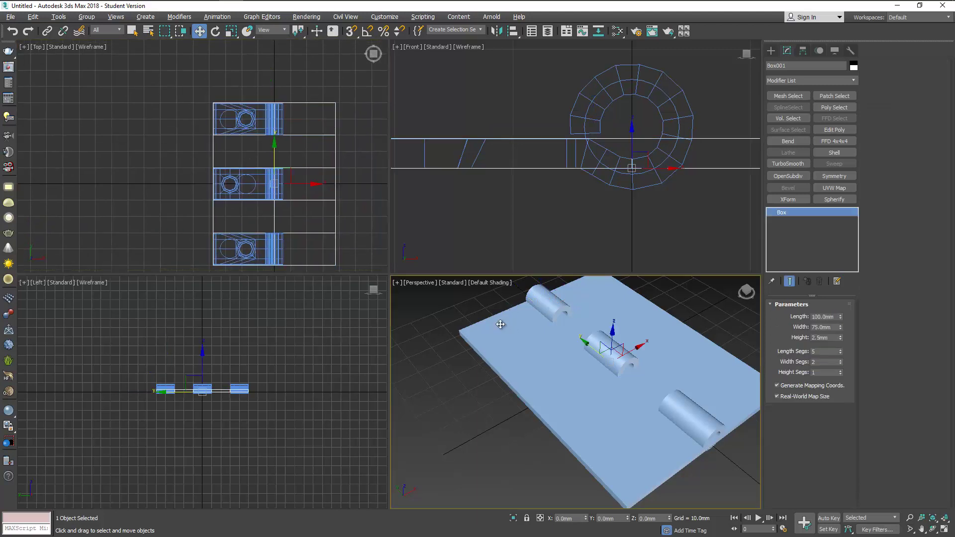
right_click(503, 311)
click(522, 302)
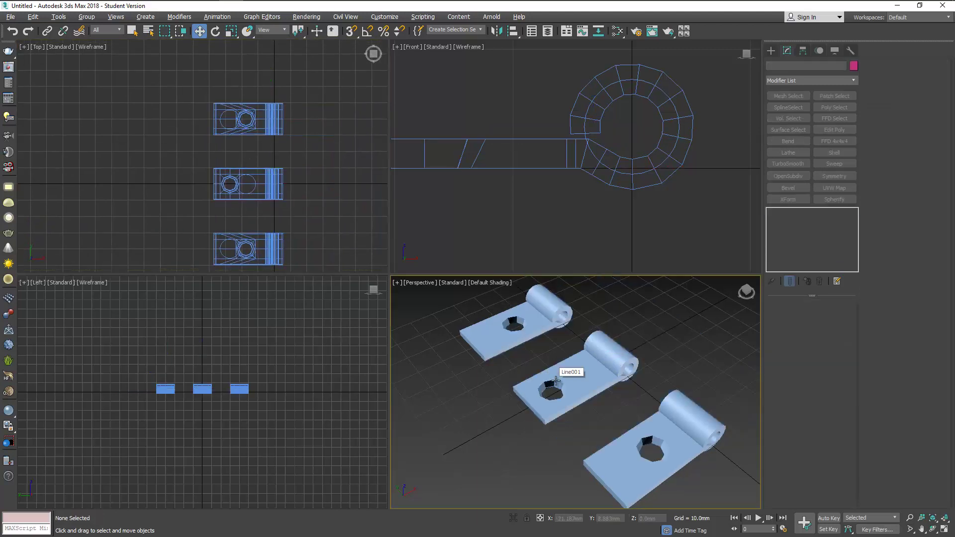
key(alt+w)
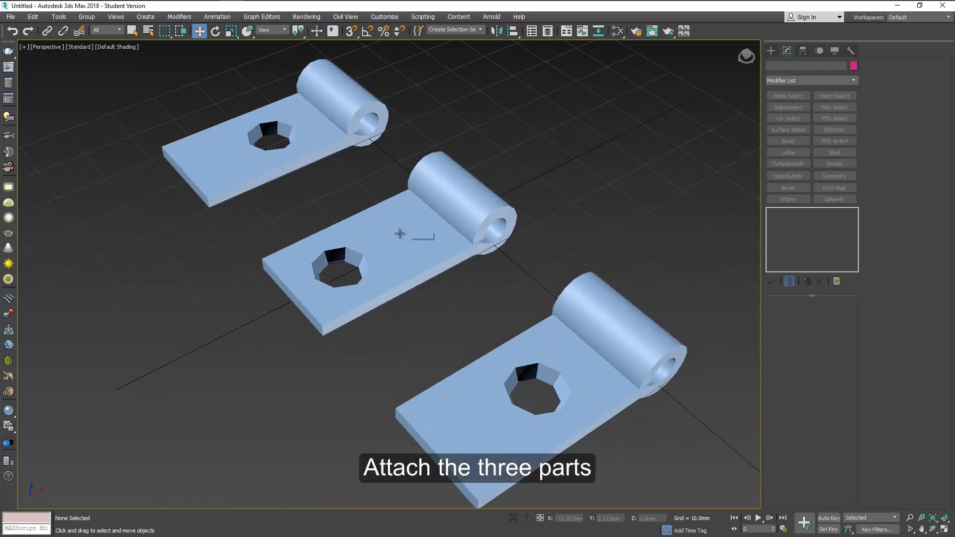
- Switch the Perspective view to hidden-line wireframe and attach the middle and bottom leaves to the top leaf
click(126, 49)
click(149, 102)
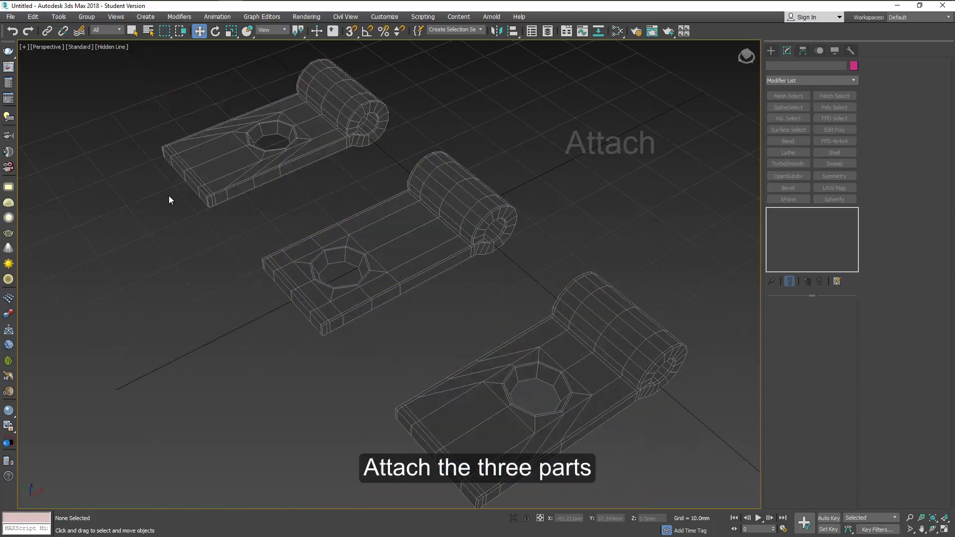
click(240, 188)
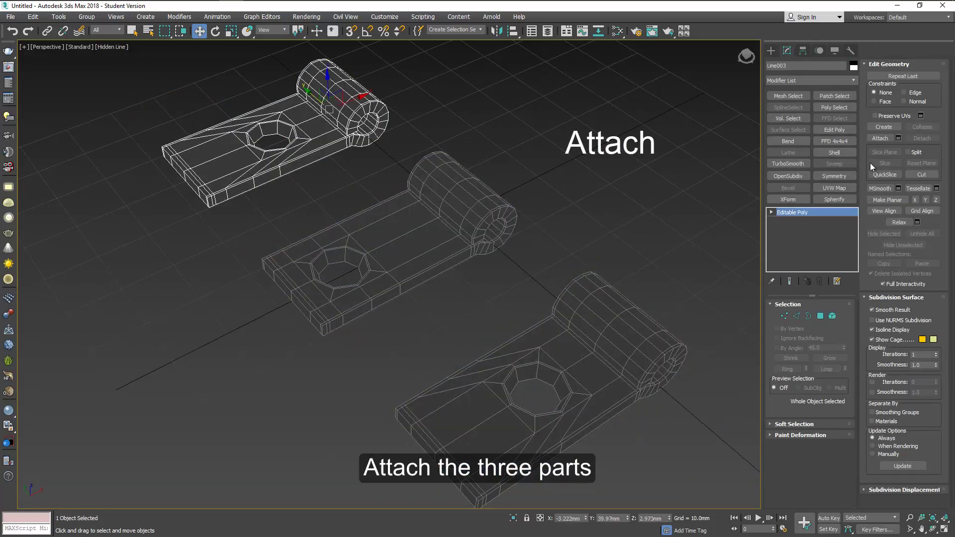
click(877, 139)
click(438, 254)
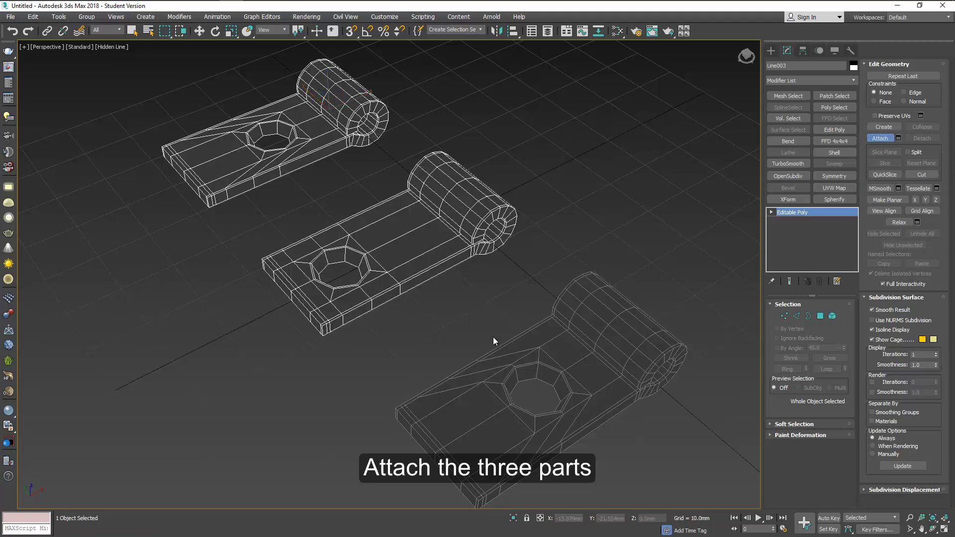
click(545, 357)
click(876, 141)
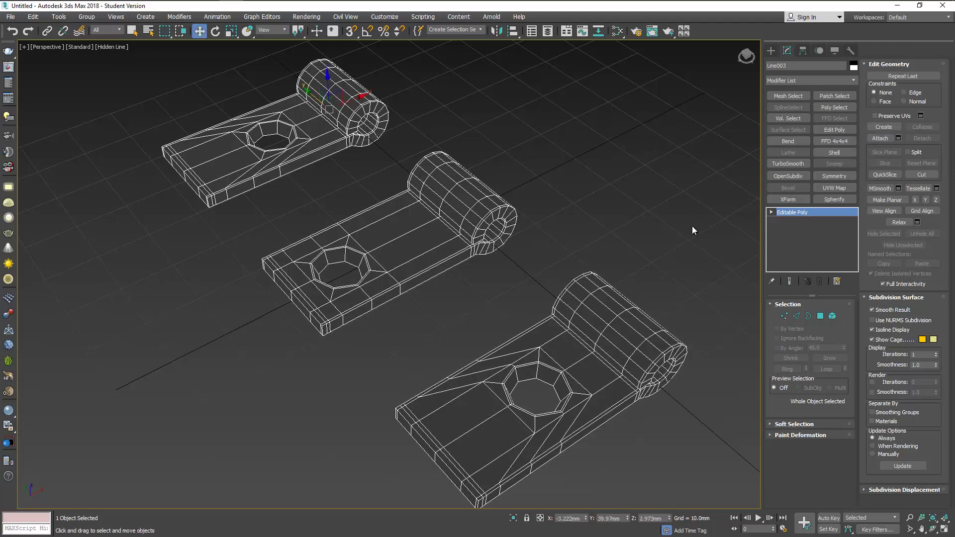
- Bridge the facing side polygons across the first gap between the leaf pieces
key(4)
click(211, 202)
ctrl+click(256, 180)
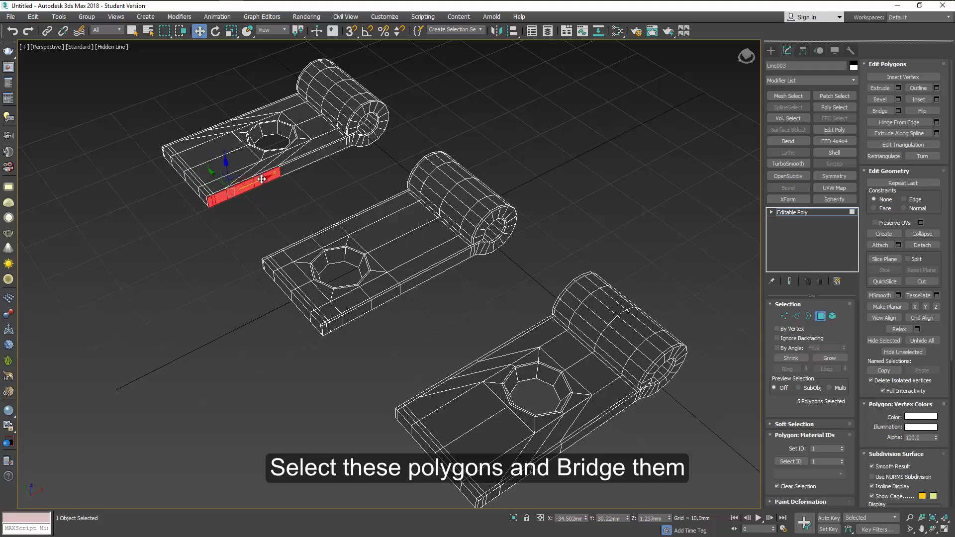
ctrl+click(293, 165)
alt+middle_drag(338, 236, 388, 273)
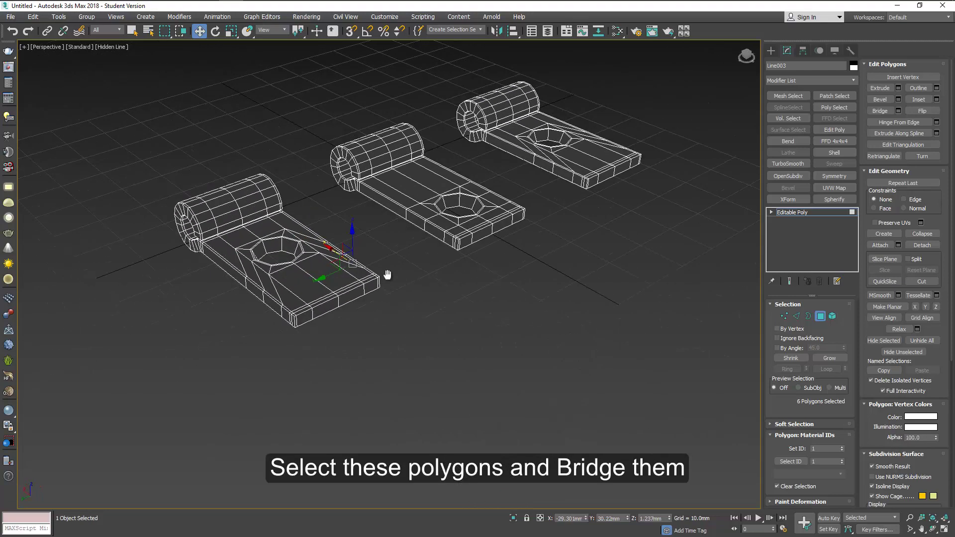
ctrl+click(448, 240)
ctrl+click(479, 261)
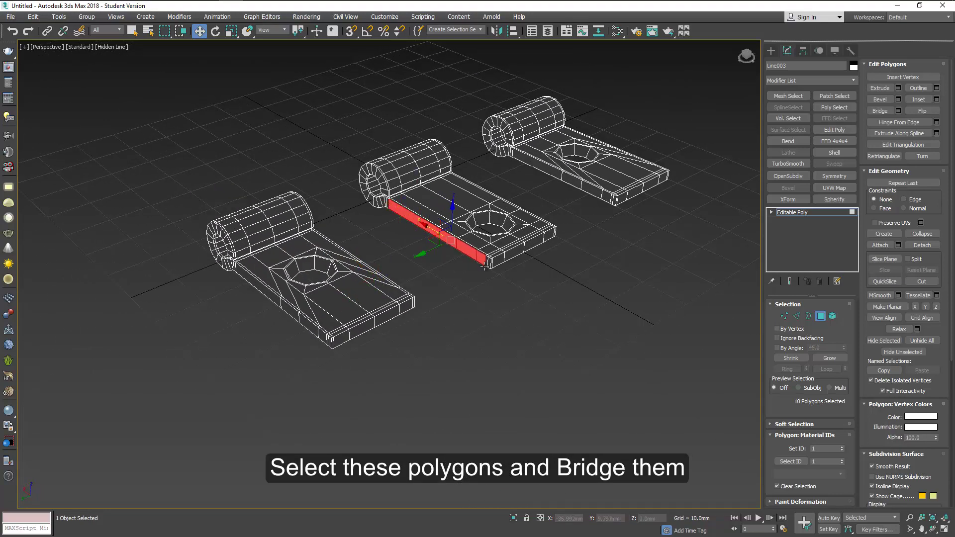
scroll(483, 266, up, 3)
scroll(652, 298, up, 3)
click(879, 111)
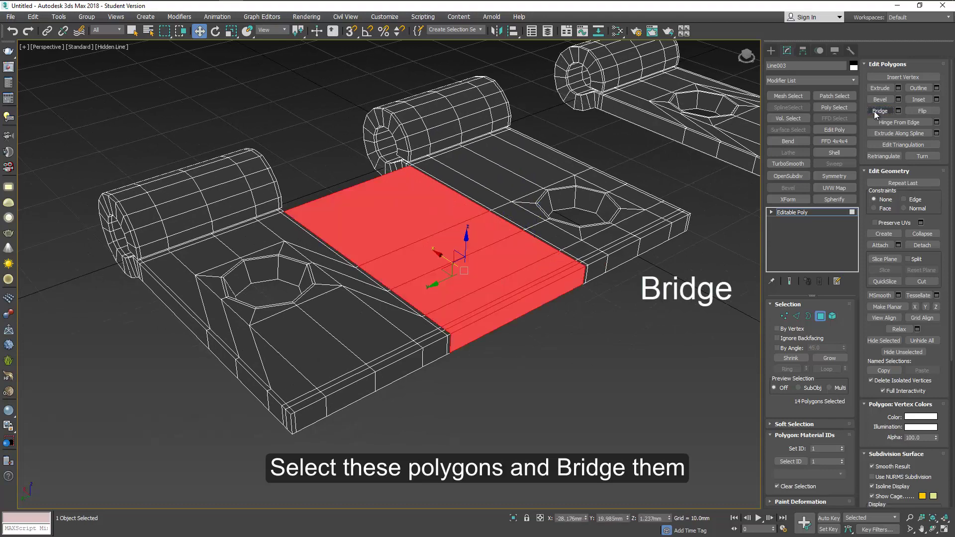
- Bridge the facing side faces across the second gap, leaving one continuous plate
middle_drag(605, 215, 431, 228)
click(437, 231)
ctrl+click(505, 270)
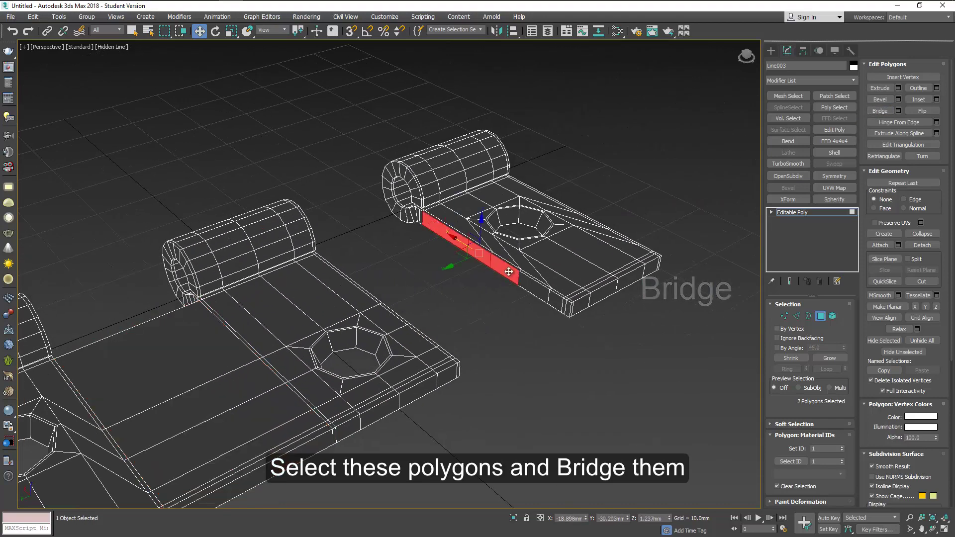
ctrl+click(534, 288)
ctrl+click(559, 304)
ctrl+click(565, 308)
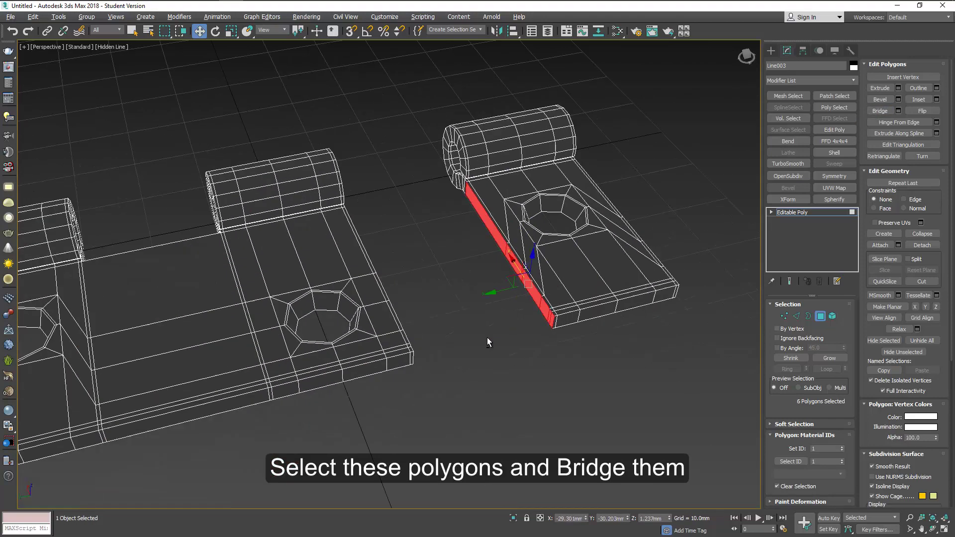
alt+middle_drag(564, 308, 356, 327)
ctrl+click(354, 328)
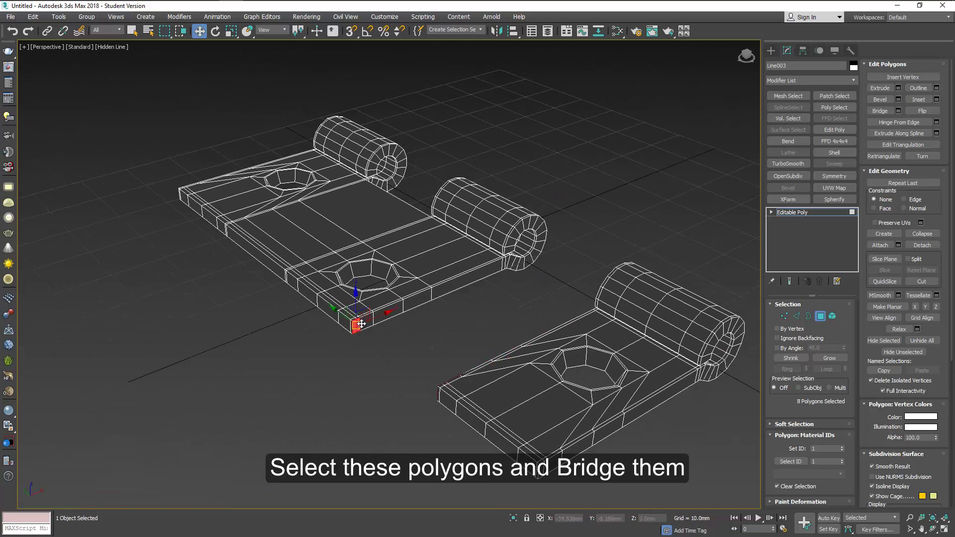
ctrl+click(380, 312)
ctrl+click(465, 278)
click(880, 111)
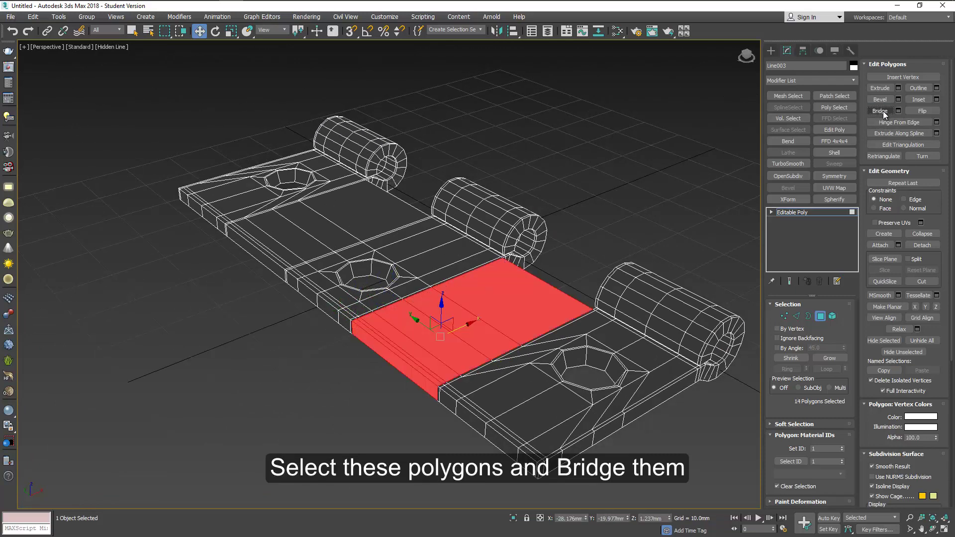
click(820, 316)
mouse_move(478, 285)
alt+middle_down()
mouse_move(436, 238)
mouse_move(437, 288)
mouse_move(464, 308)
alt+middle_up()
alt+middle_drag(461, 342, 477, 334)
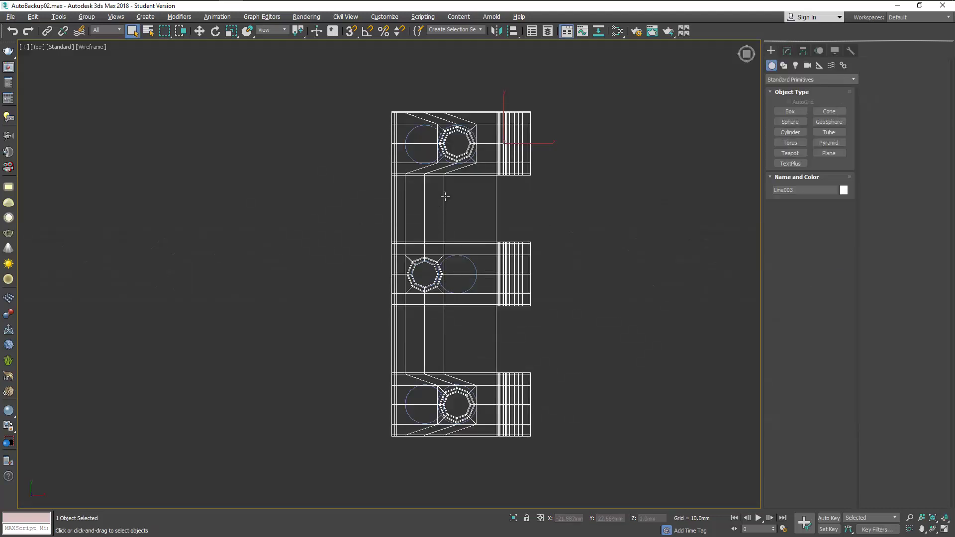
- Slide the top and bottom rows of bridge vertices to the right along X
key(1)
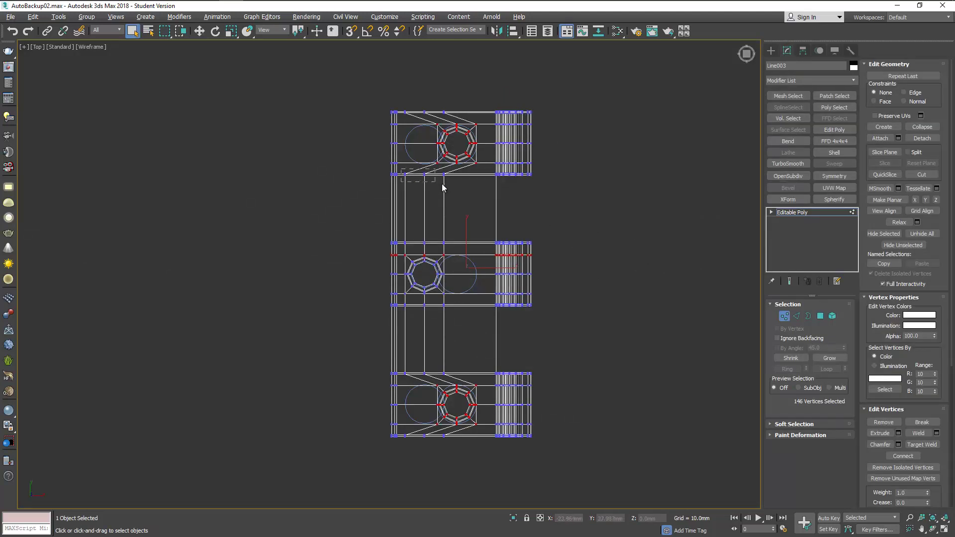
key(w)
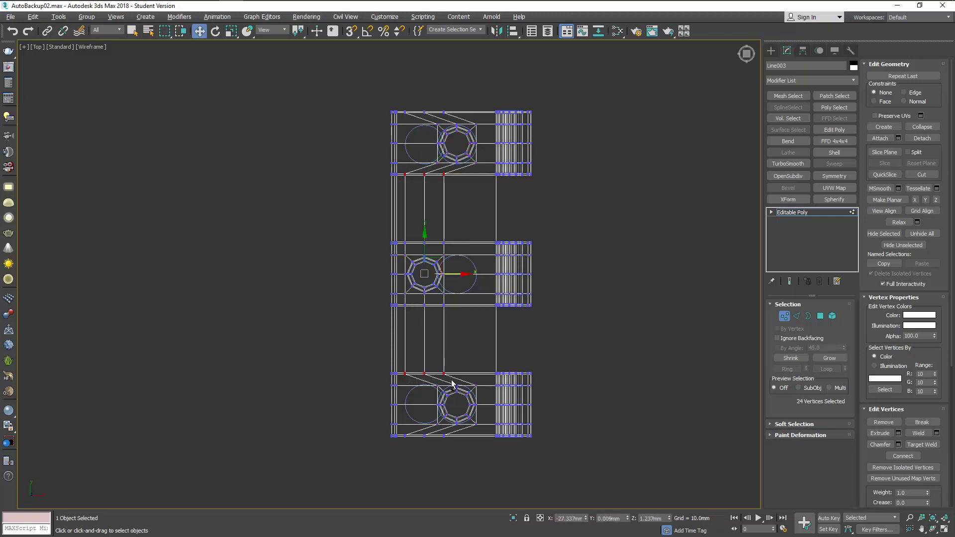
drag(454, 274, 486, 272)
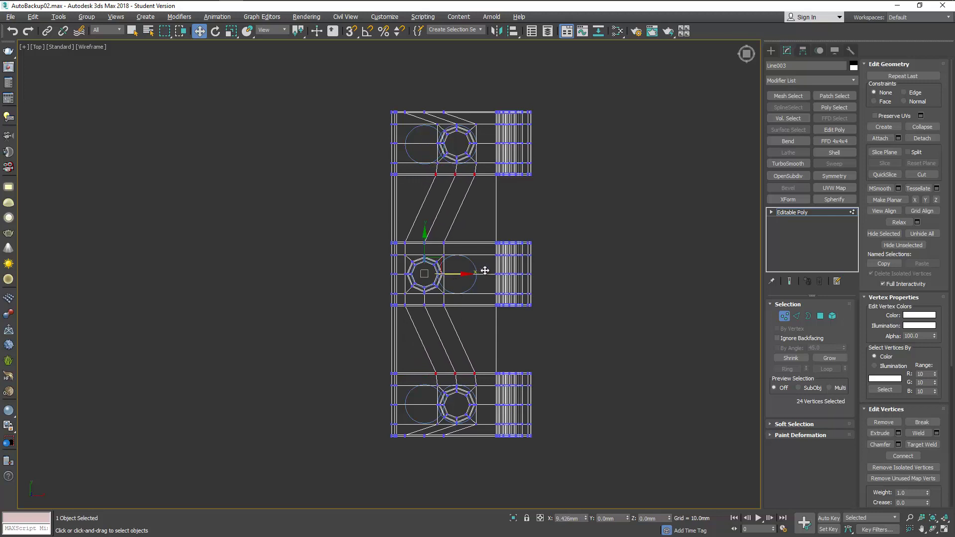
click(476, 333)
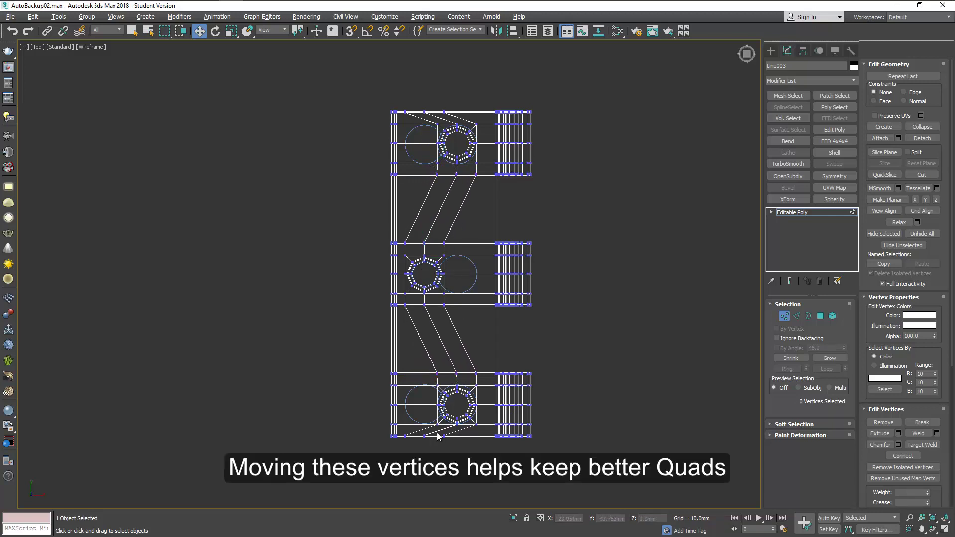
drag(452, 448, 453, 447)
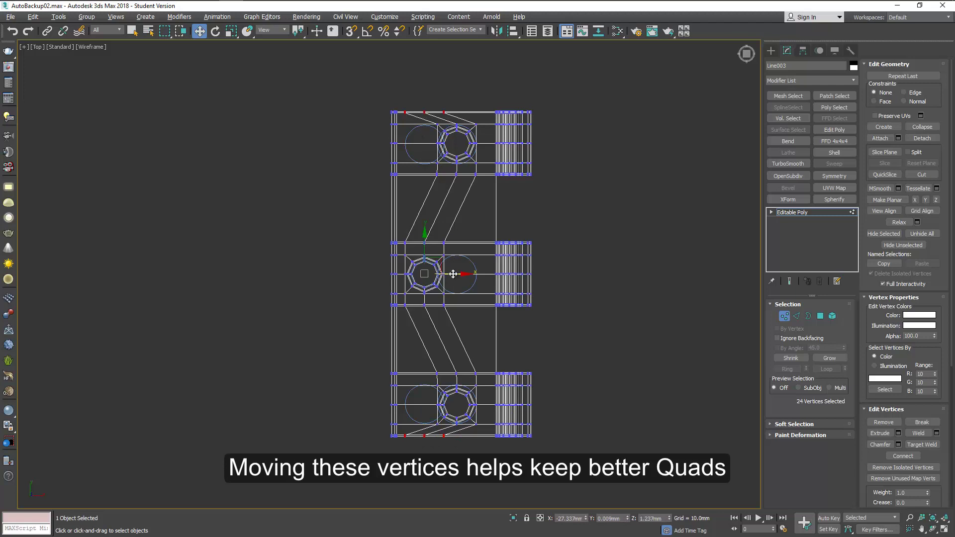
drag(453, 274, 485, 273)
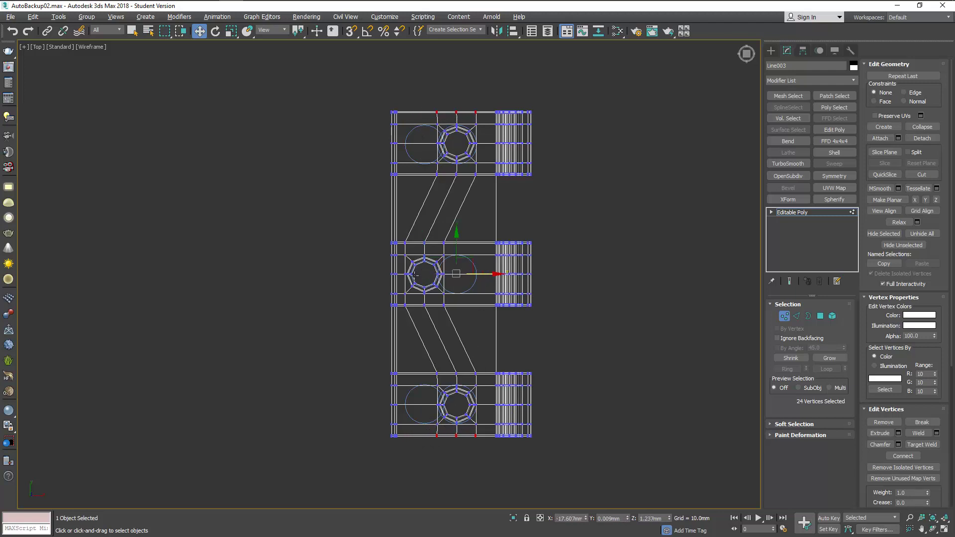
click(514, 223)
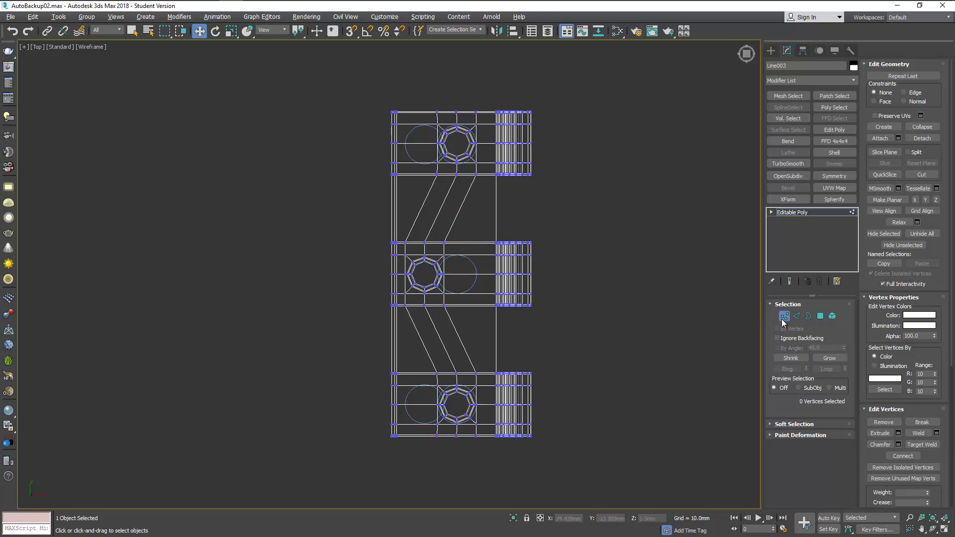
click(796, 316)
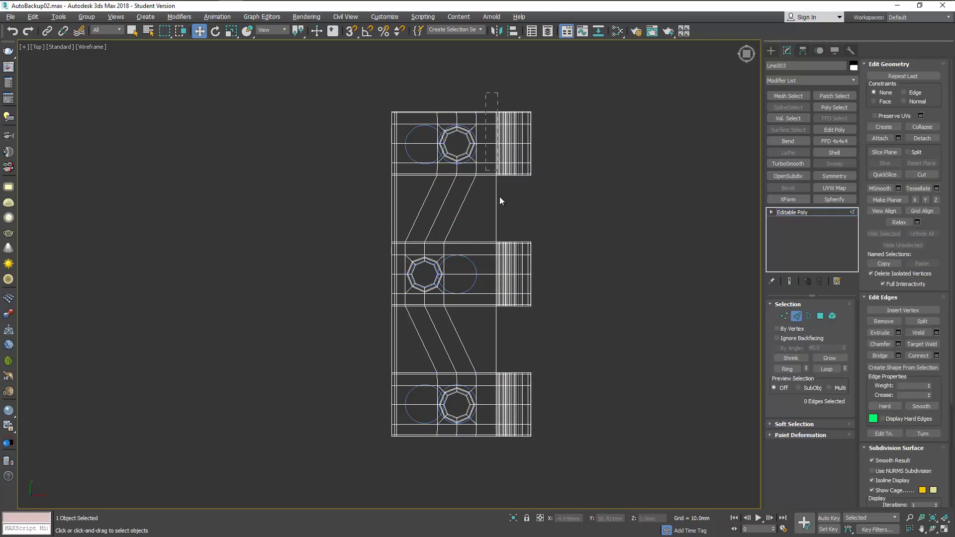
- Connect the horizontal plate edges with a new loop and flatten its vertices with Make Planar X
drag(489, 448, 489, 446)
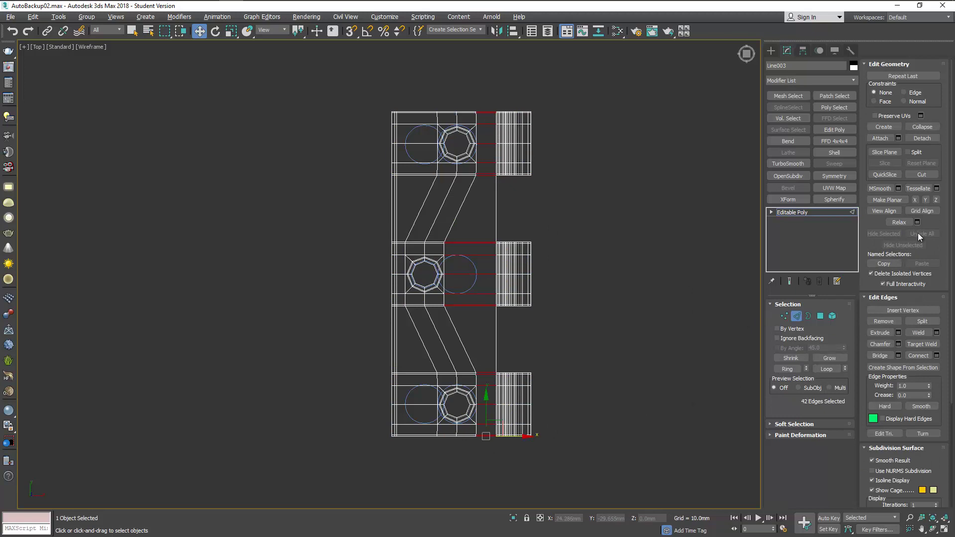
click(936, 356)
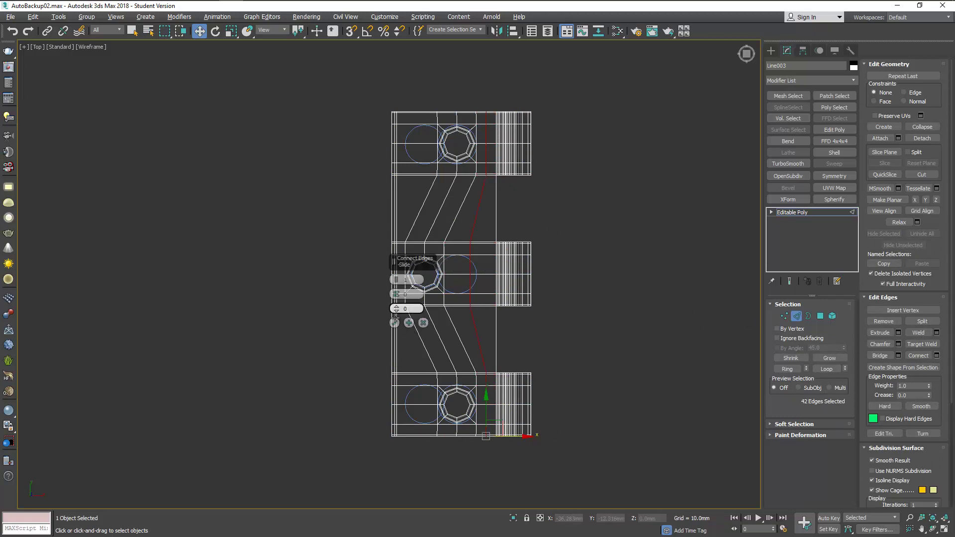
click(394, 323)
click(784, 316)
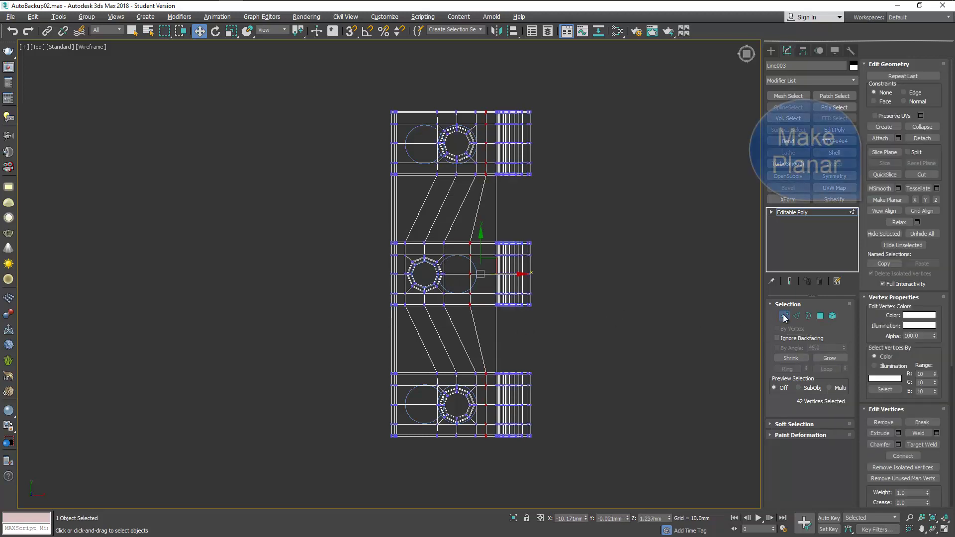
click(914, 200)
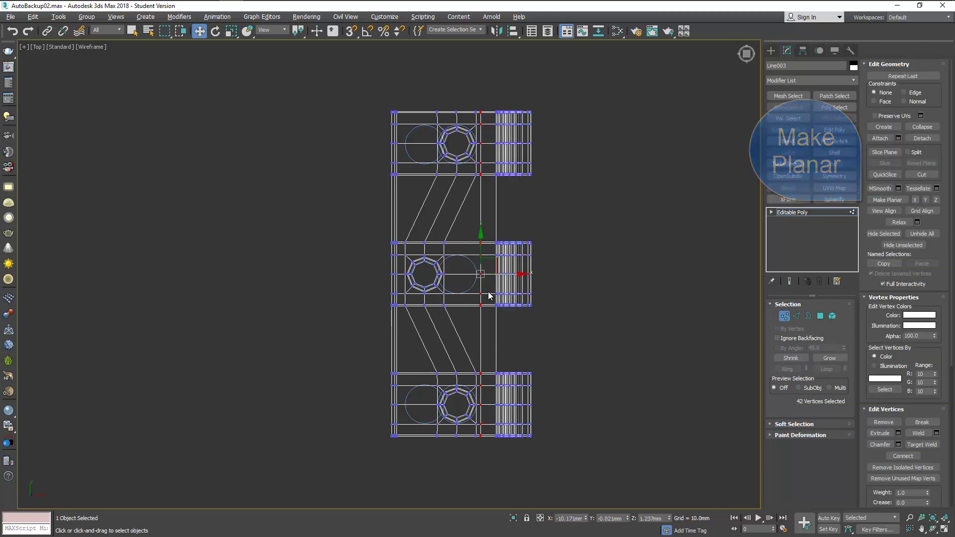
- Maximize the Perspective view and orbit around the hinge plate
scroll(488, 291, up, 3)
scroll(486, 273, up, 2)
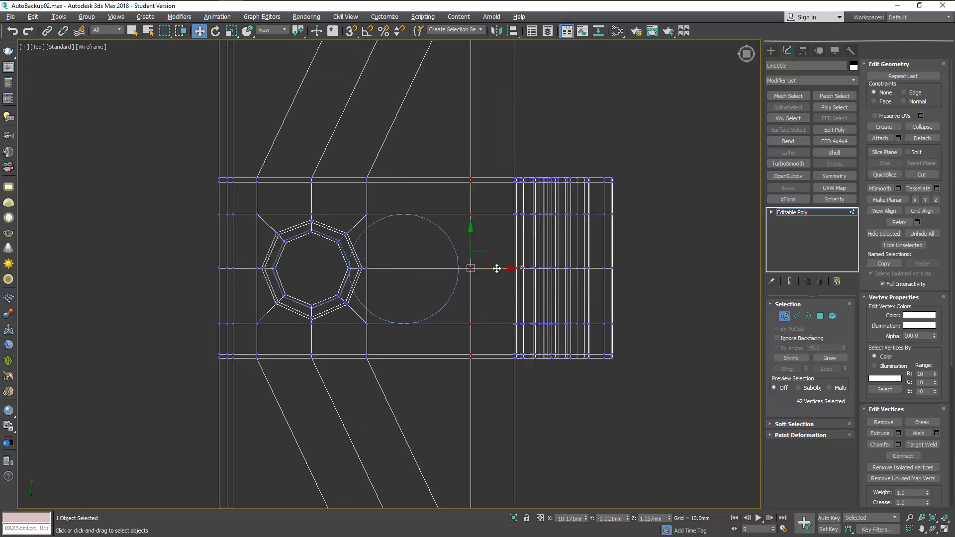
scroll(365, 289, down, 1)
scroll(356, 279, down, 3)
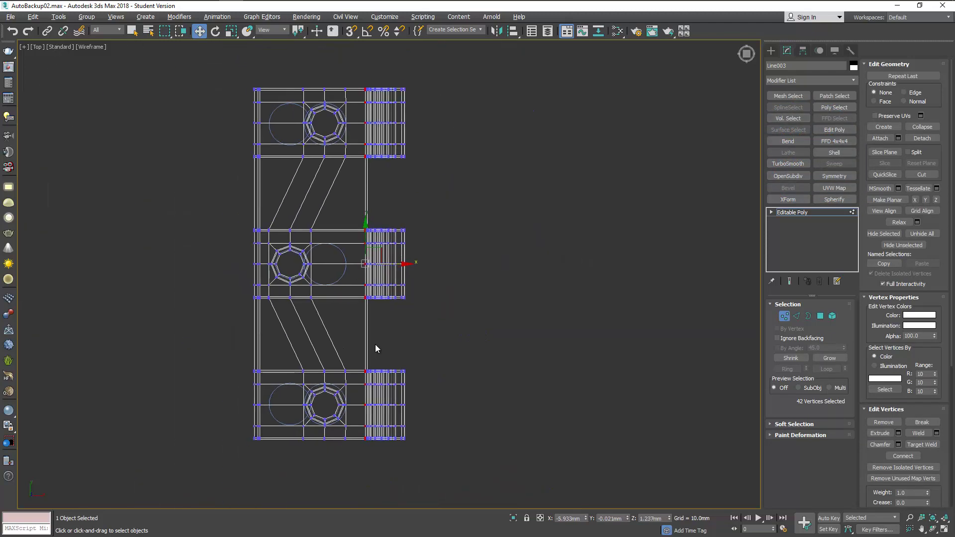
key(alt+w)
middle_click(498, 436)
key(alt+w)
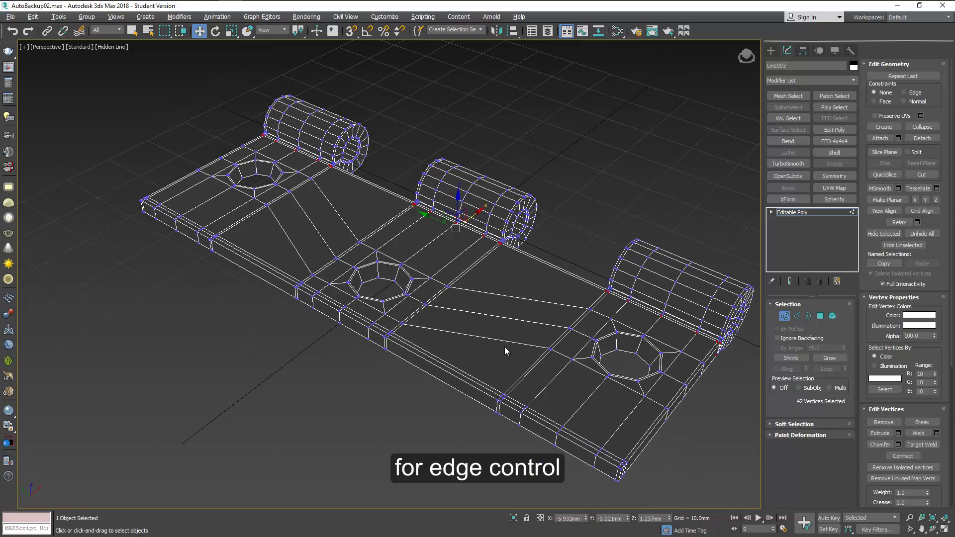
mouse_move(504, 348)
alt+middle_down()
mouse_move(512, 330)
mouse_move(497, 336)
alt+middle_up()
key(1)
alt+middle_drag(550, 365, 524, 332)
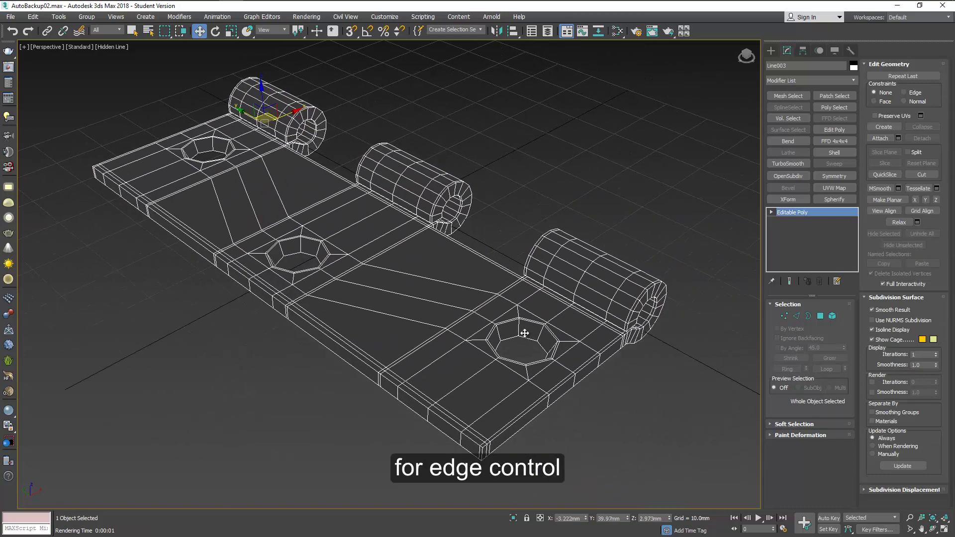
scroll(524, 333, up, 4)
- Insert a SwiftLoop edge loop around the screw hole rim
key(2)
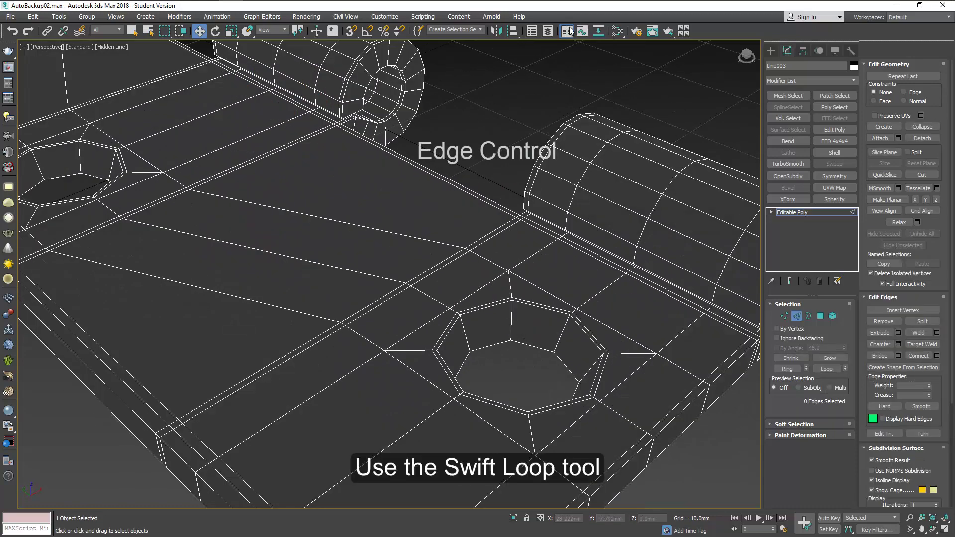
click(566, 31)
click(97, 64)
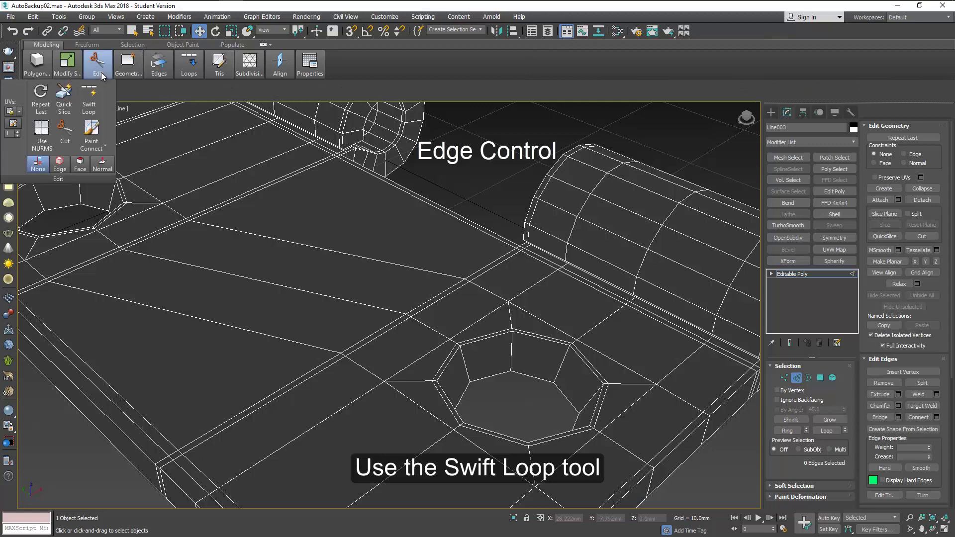
click(89, 99)
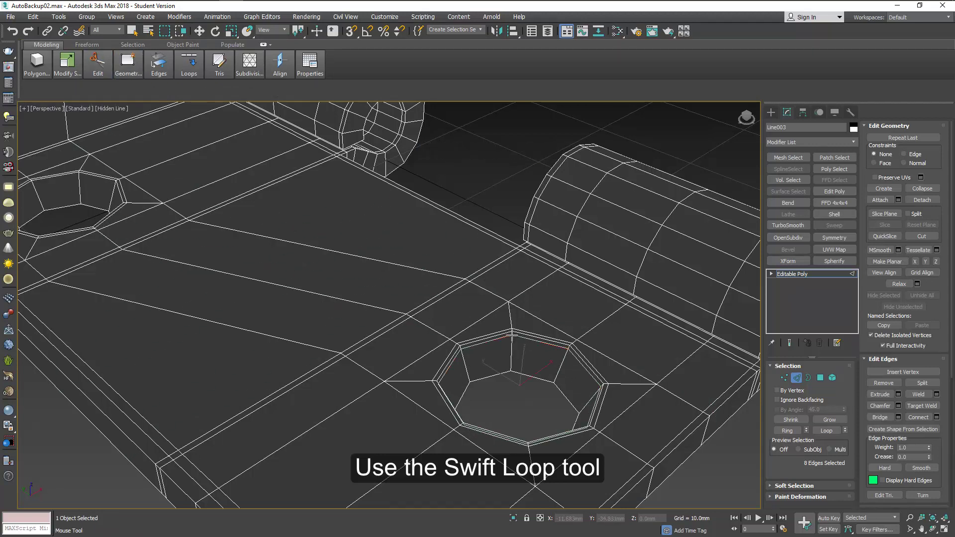
click(513, 368)
- Select the edge loop around the bottom rim of the octagonal screw hole
alt+middle_drag(512, 368, 412, 367)
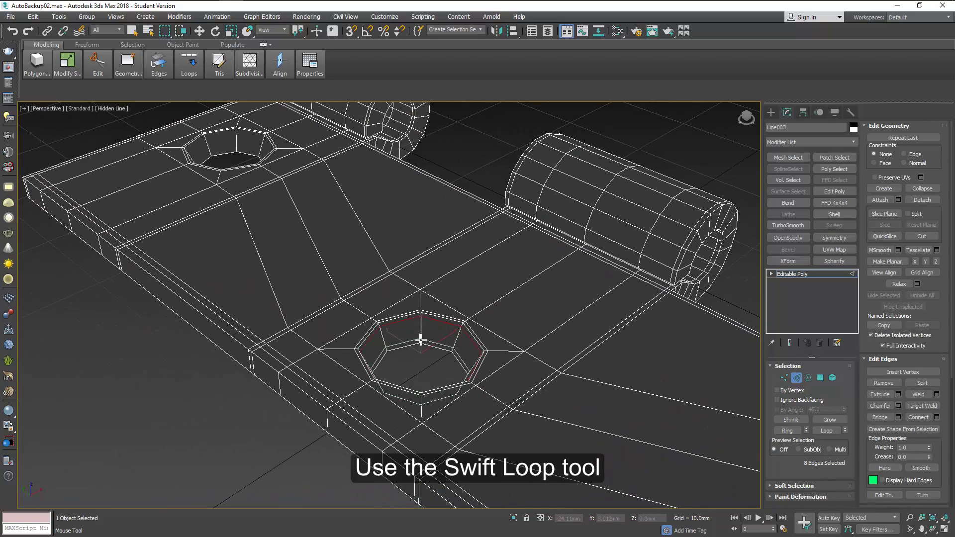
mouse_move(351, 316)
middle_down()
mouse_move(288, 309)
mouse_move(342, 299)
middle_up()
scroll(341, 298, up, 3)
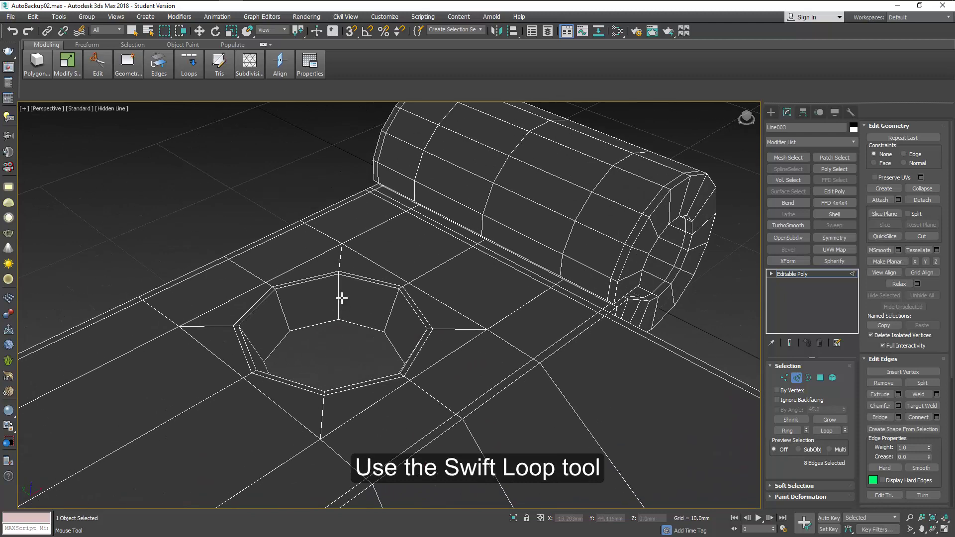
scroll(339, 281, down, 2)
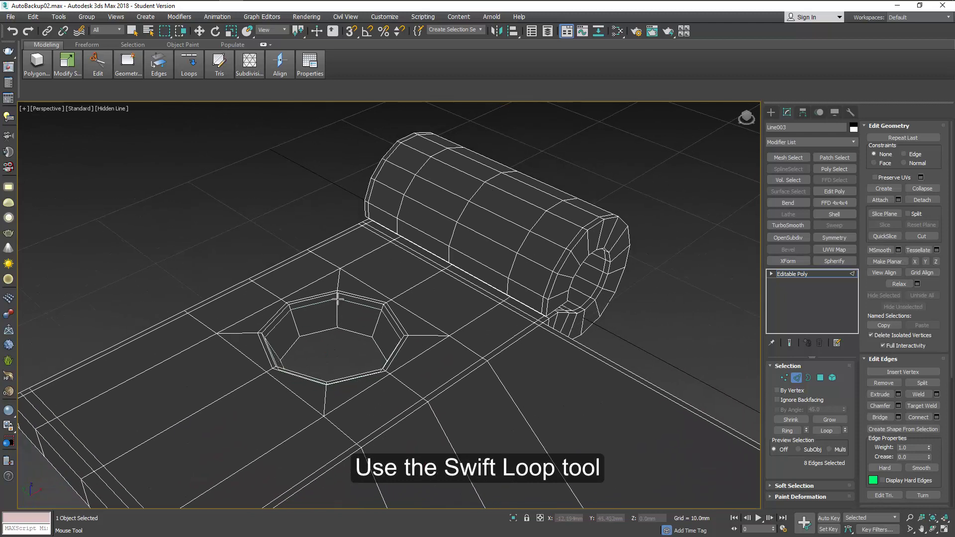
double_click(338, 297)
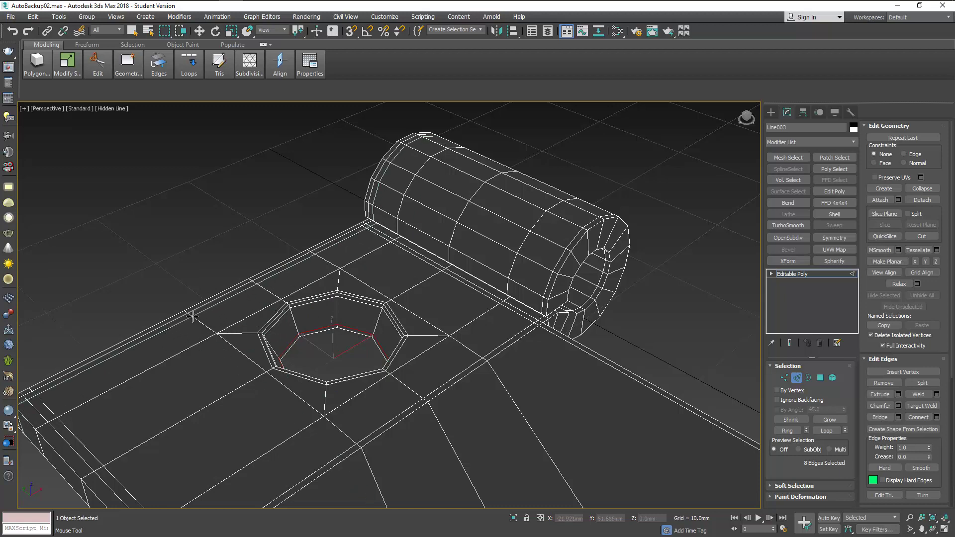
- Inspect the edge loops along the plate side, across the top face and under the knuckle
double_click(198, 325)
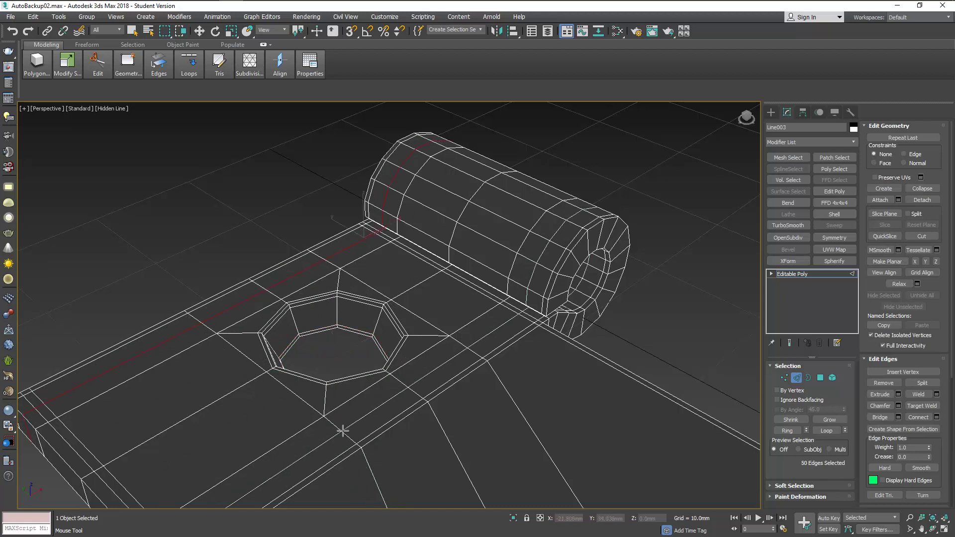
double_click(497, 342)
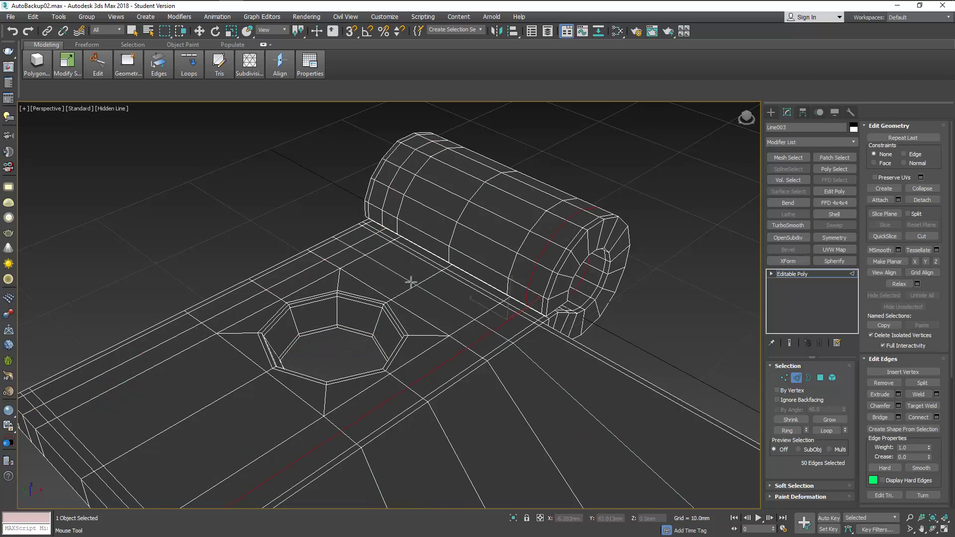
scroll(236, 394, down, 3)
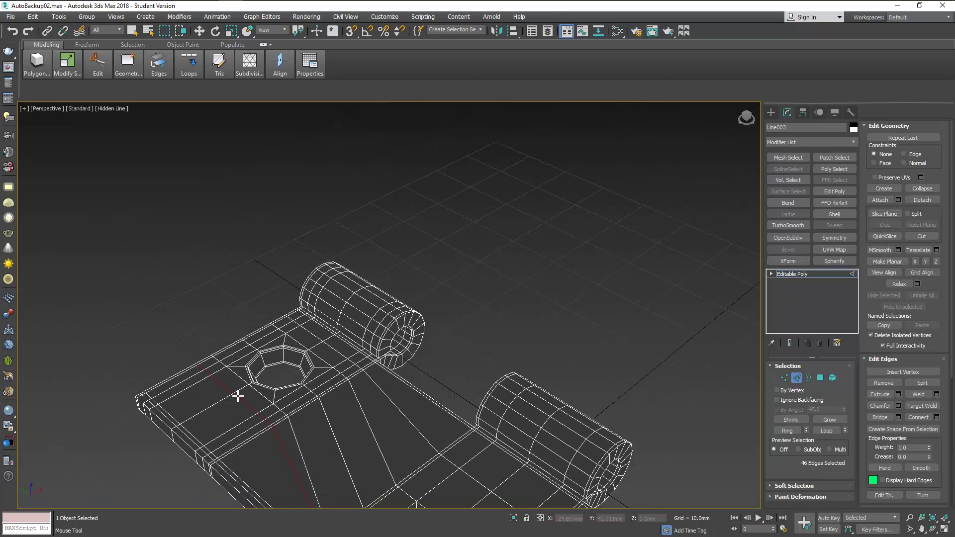
middle_drag(235, 394, 196, 214)
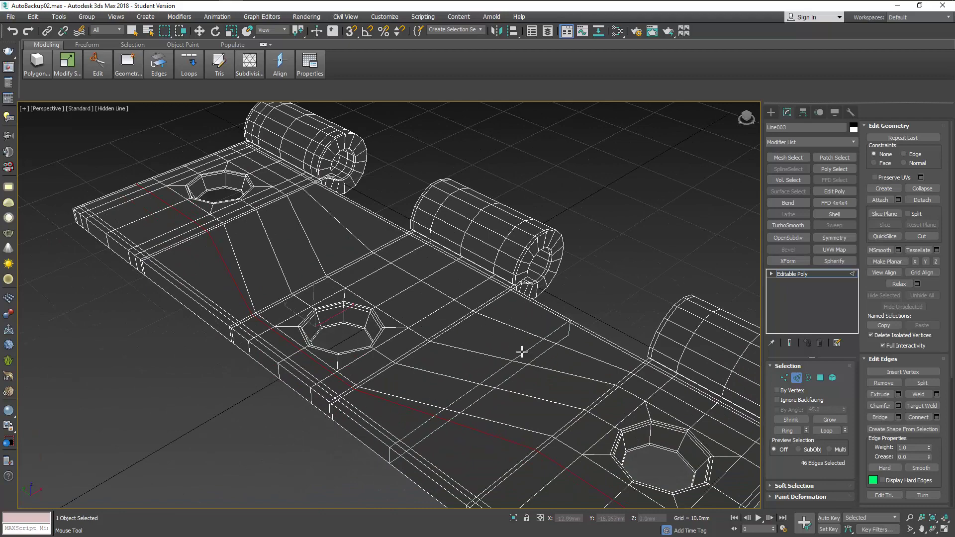
mouse_move(529, 356)
middle_down()
mouse_move(516, 324)
mouse_move(527, 291)
middle_up()
scroll(517, 318, down, 2)
scroll(530, 285, up, 2)
scroll(529, 285, up, 3)
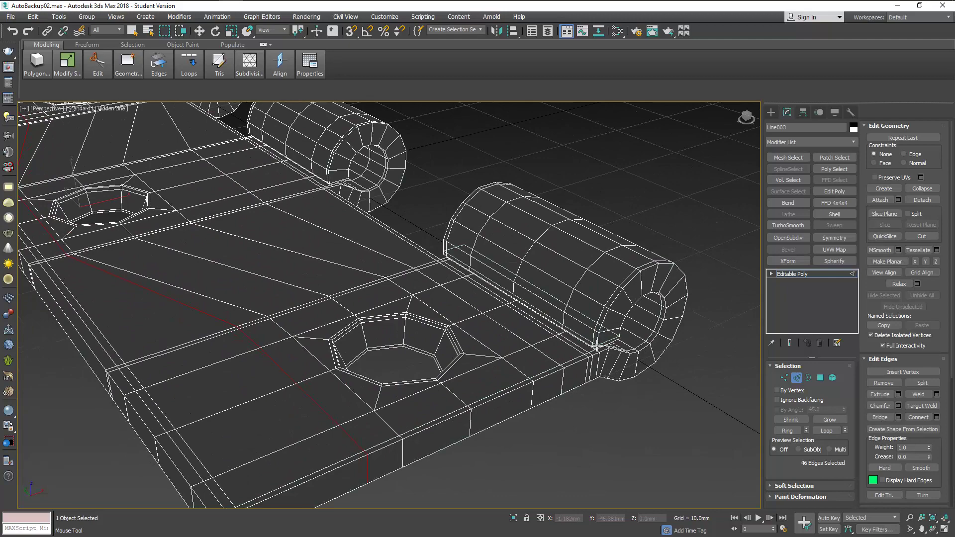
double_click(517, 301)
- Inspect the lengthwise and inner-end edge loops on the upper knuckle
middle_drag(338, 189, 366, 243)
scroll(366, 243, down, 2)
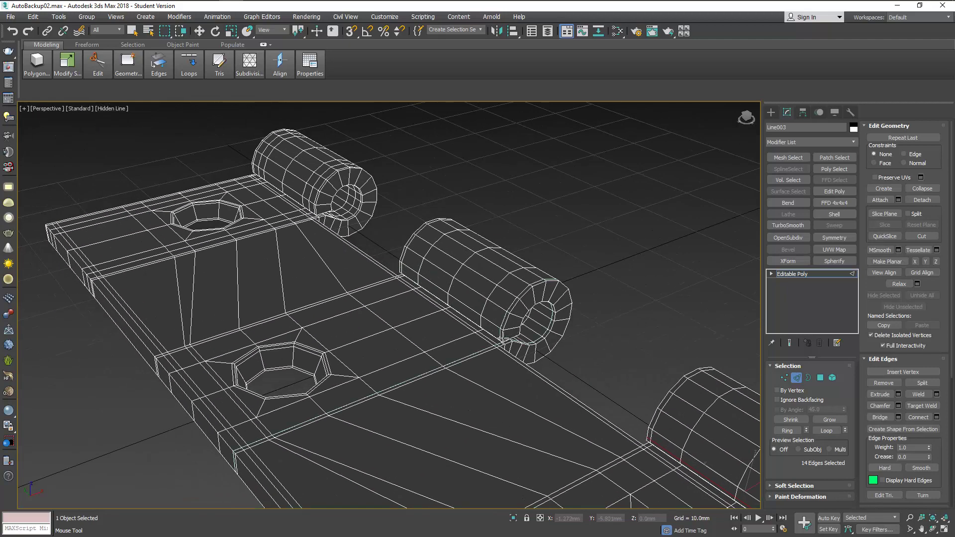
alt+middle_drag(501, 342, 469, 441)
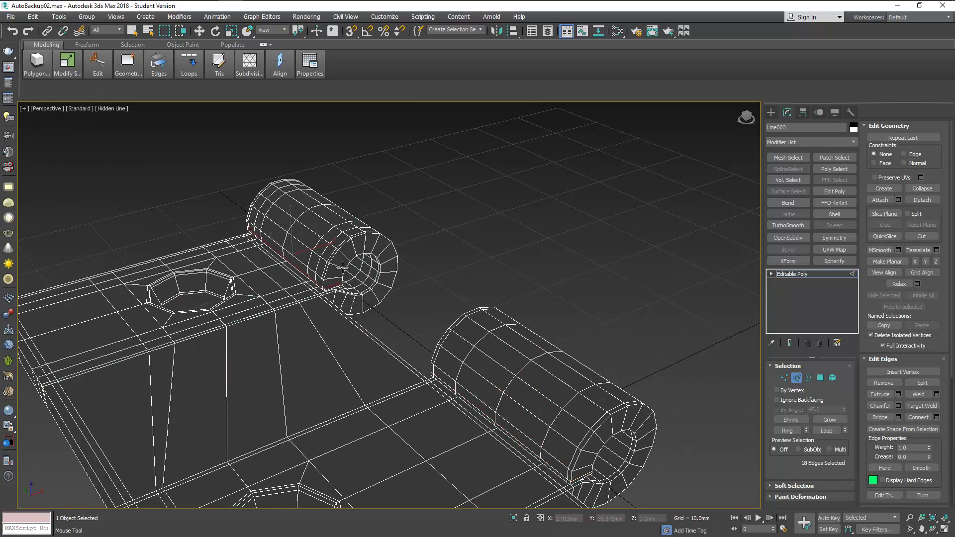
double_click(343, 281)
double_click(383, 266)
scroll(614, 404, up, 2)
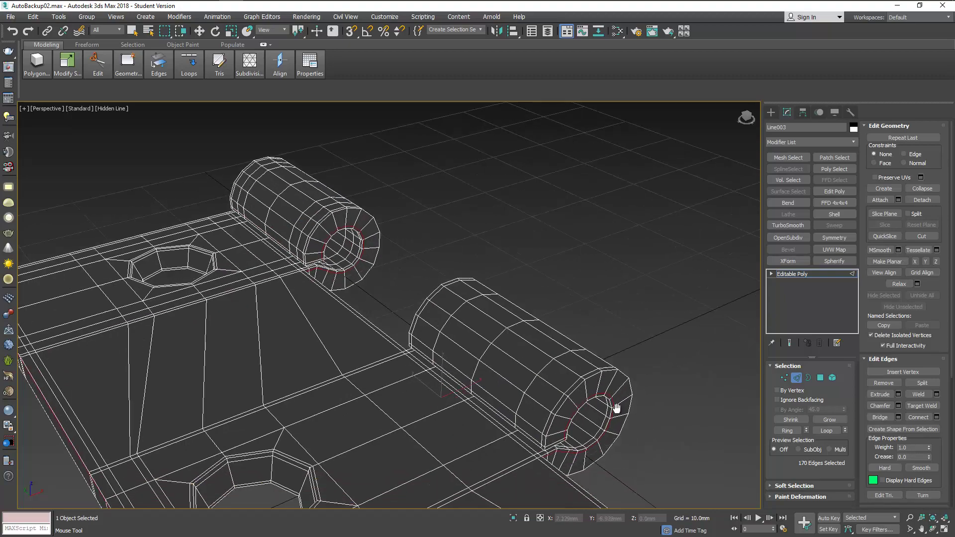
scroll(637, 405, up, 2)
scroll(541, 332, up, 3)
scroll(541, 332, down, 5)
alt+middle_drag(541, 332, 344, 385)
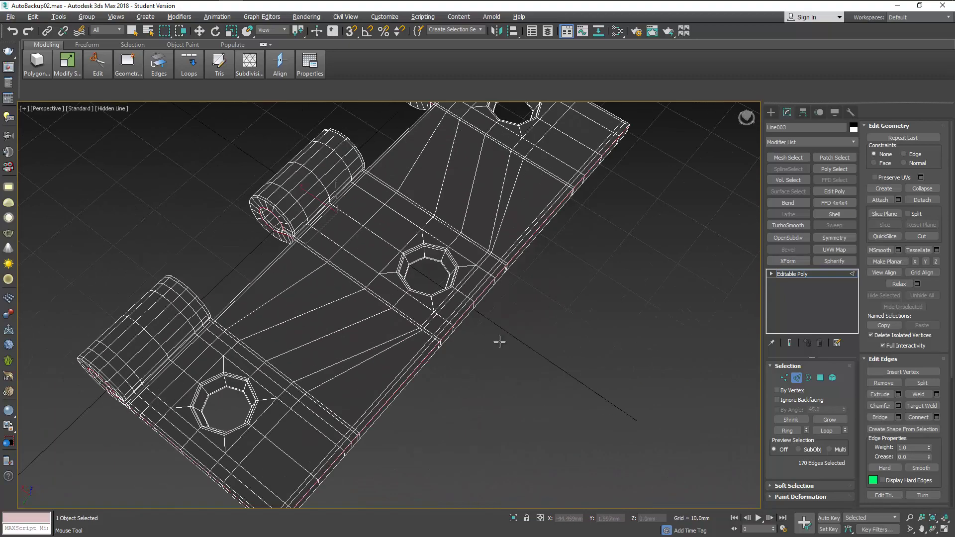
scroll(343, 385, up, 4)
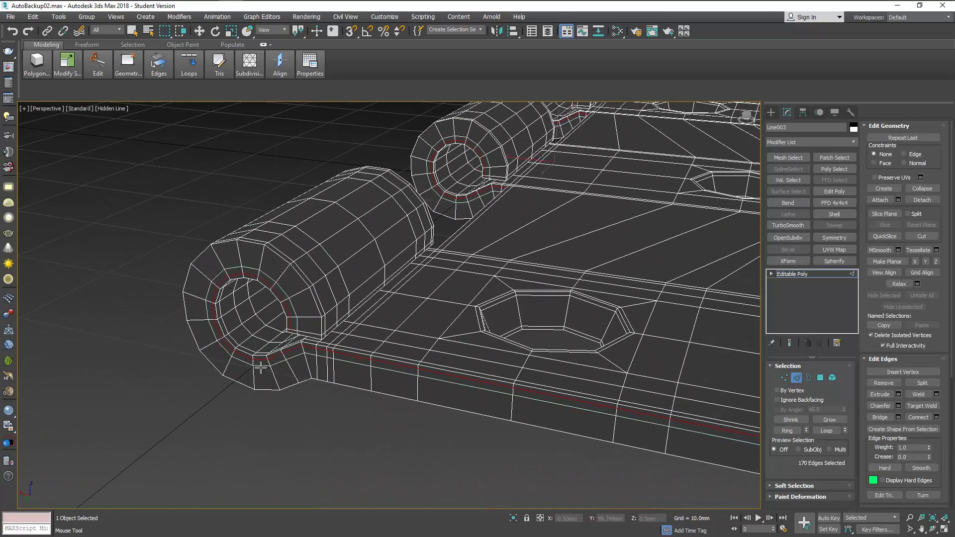
- Remove the stray diagonal edges under the hole and check the plate's long-edge loop
key(ctrl+z)
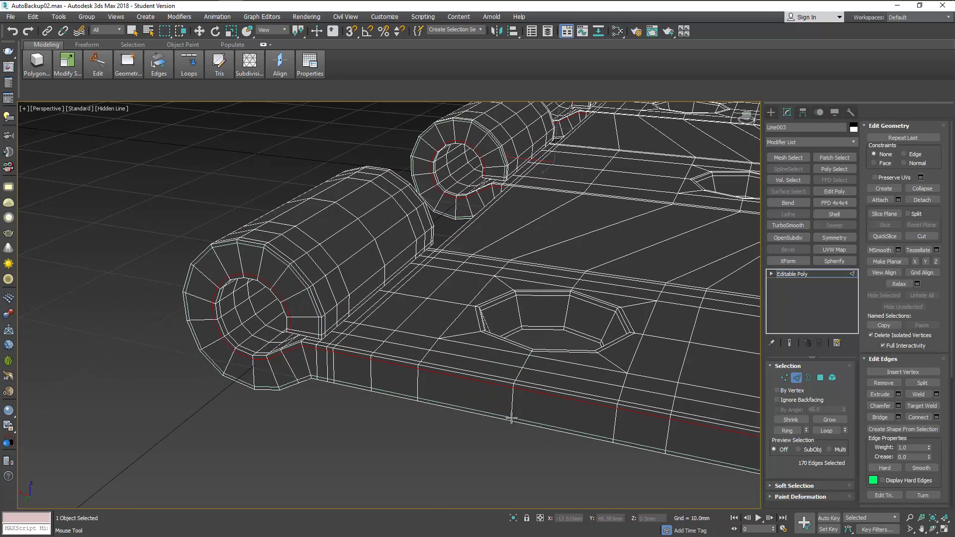
mouse_move(511, 418)
alt+middle_down()
mouse_move(422, 362)
mouse_move(558, 377)
alt+middle_up()
scroll(557, 377, up, 1)
scroll(570, 321, up, 3)
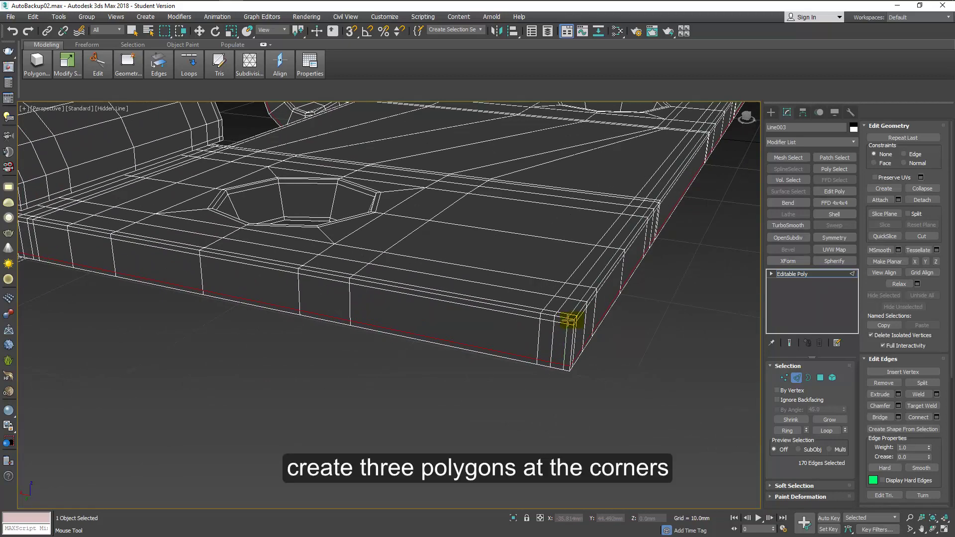
click(570, 321)
scroll(570, 321, down, 3)
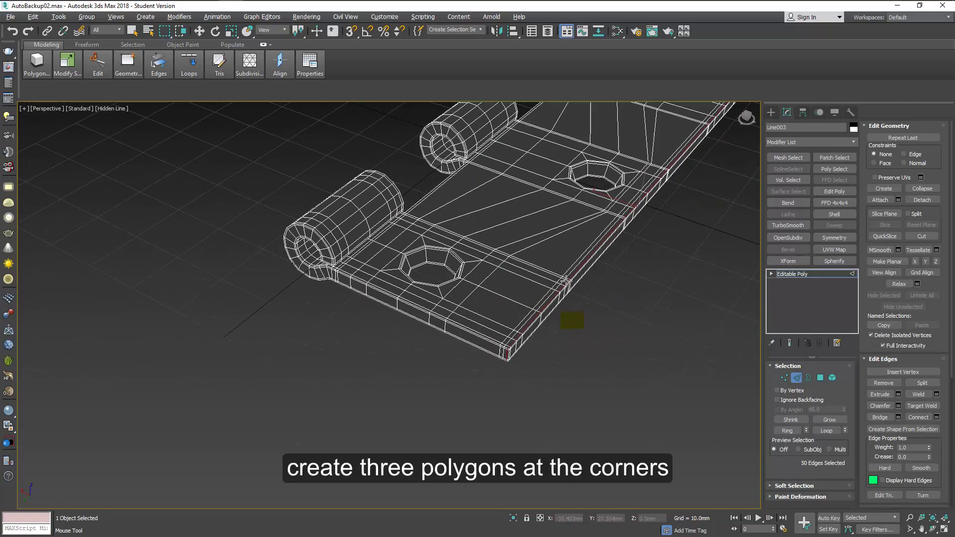
scroll(604, 284, down, 2)
scroll(604, 284, down, 3)
mouse_move(514, 345)
alt+middle_down()
mouse_move(483, 370)
mouse_move(468, 363)
alt+middle_up()
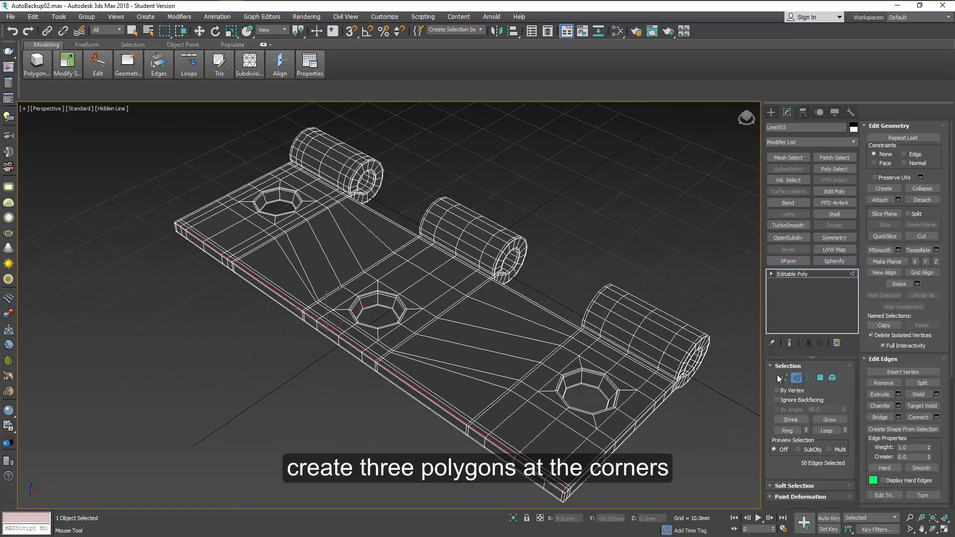
- Add an OpenSubdiv modifier at 2 iterations and view the hinge in Default Shading
click(796, 377)
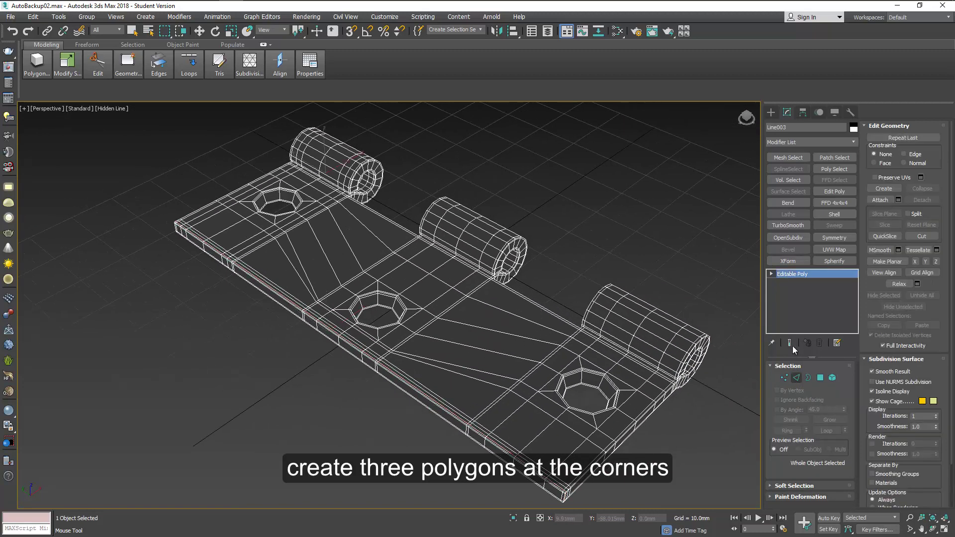
click(790, 238)
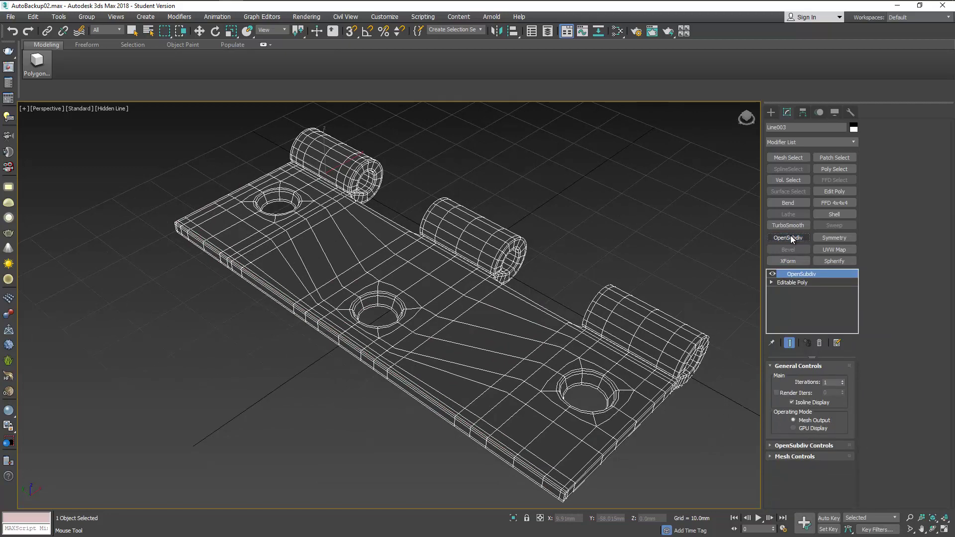
key(w)
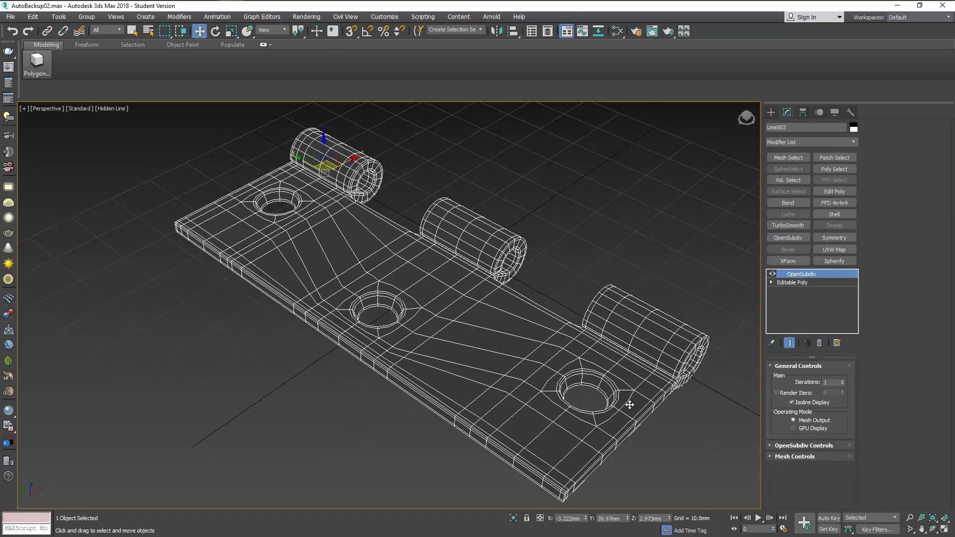
mouse_move(629, 398)
alt+middle_down()
mouse_move(588, 367)
mouse_move(597, 317)
mouse_move(597, 359)
mouse_move(582, 363)
alt+middle_up()
click(112, 108)
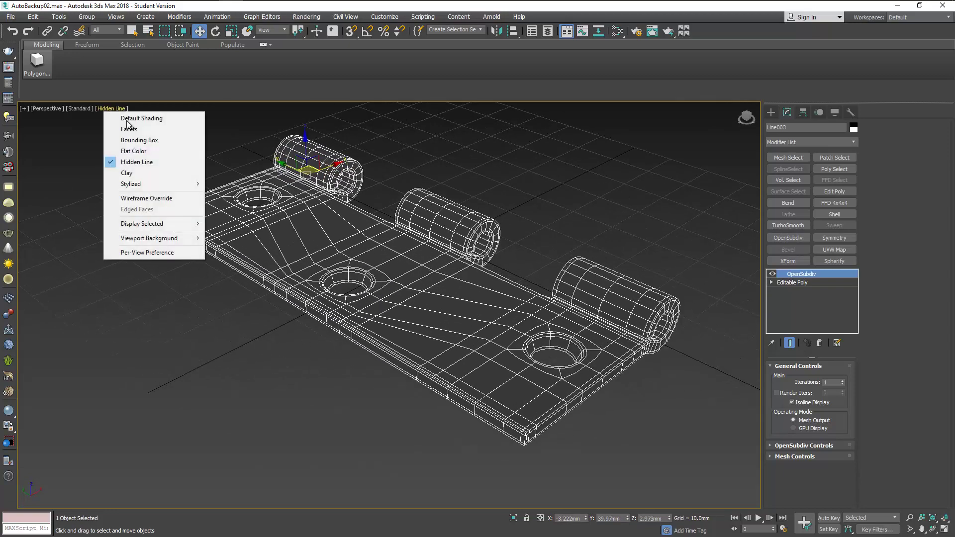
mouse_move(434, 348)
alt+middle_down()
mouse_move(437, 376)
mouse_move(383, 336)
mouse_move(380, 311)
mouse_move(404, 279)
mouse_move(447, 279)
mouse_move(443, 335)
mouse_move(435, 264)
mouse_move(418, 270)
mouse_move(434, 358)
alt+middle_up()
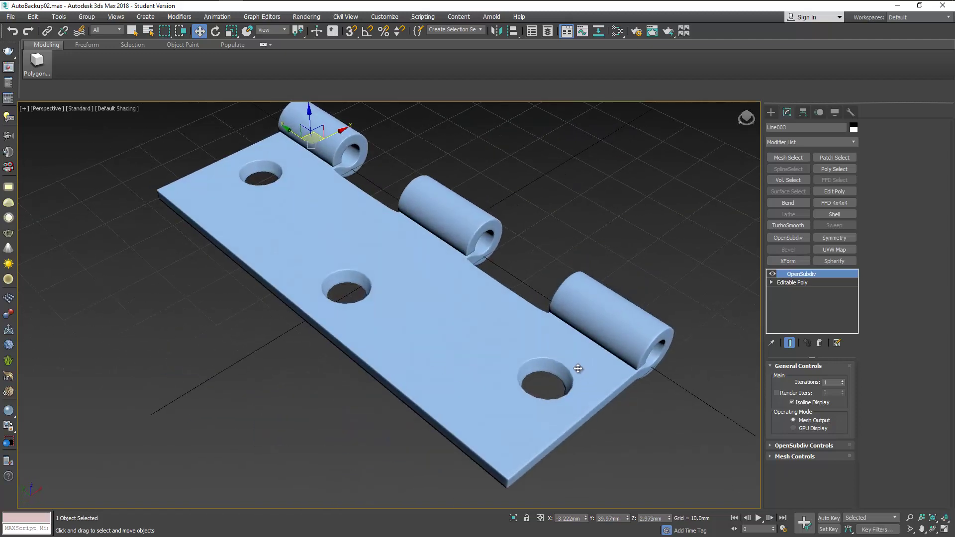
click(843, 381)
middle_drag(517, 352, 501, 396)
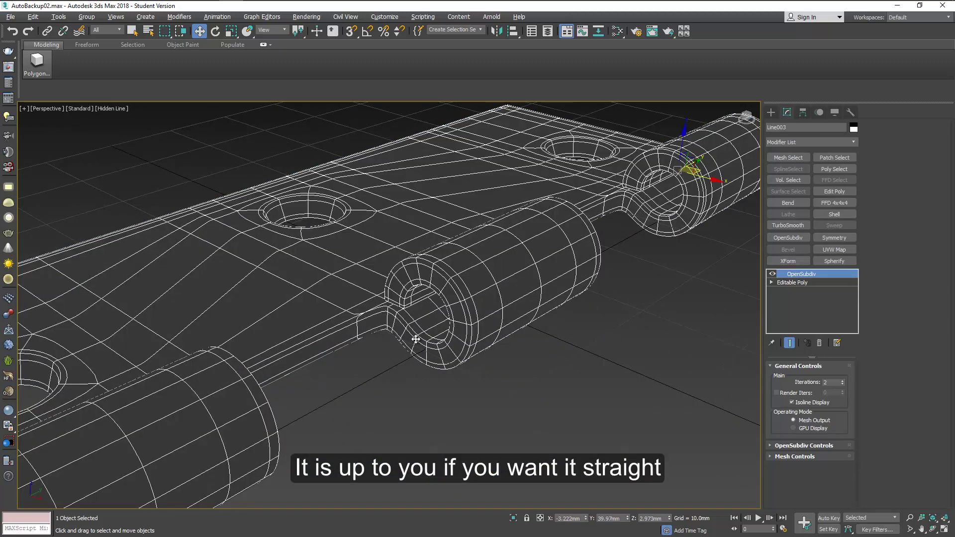
- Insert edge loops across the base-mesh hinge leaf beside the knuckles
click(807, 285)
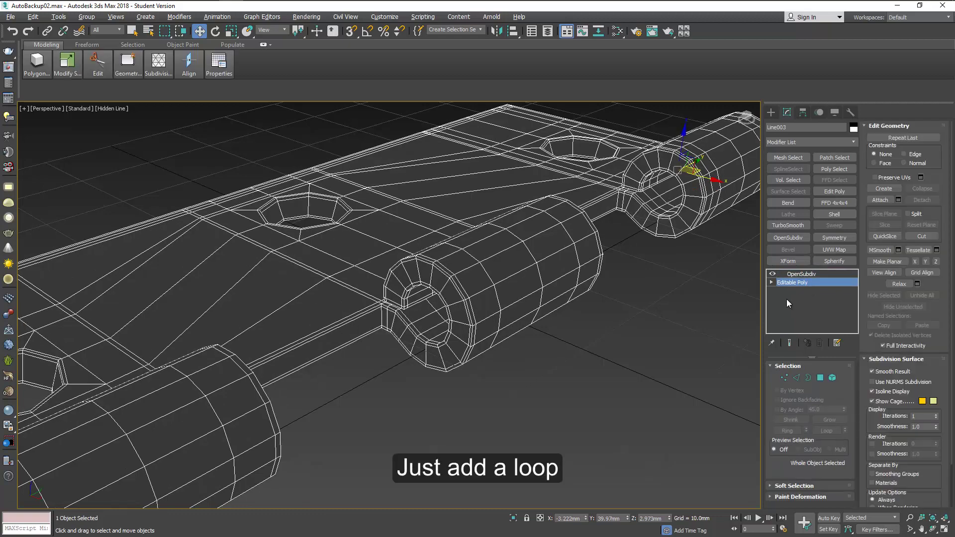
scroll(383, 323, up, 2)
scroll(380, 319, up, 1)
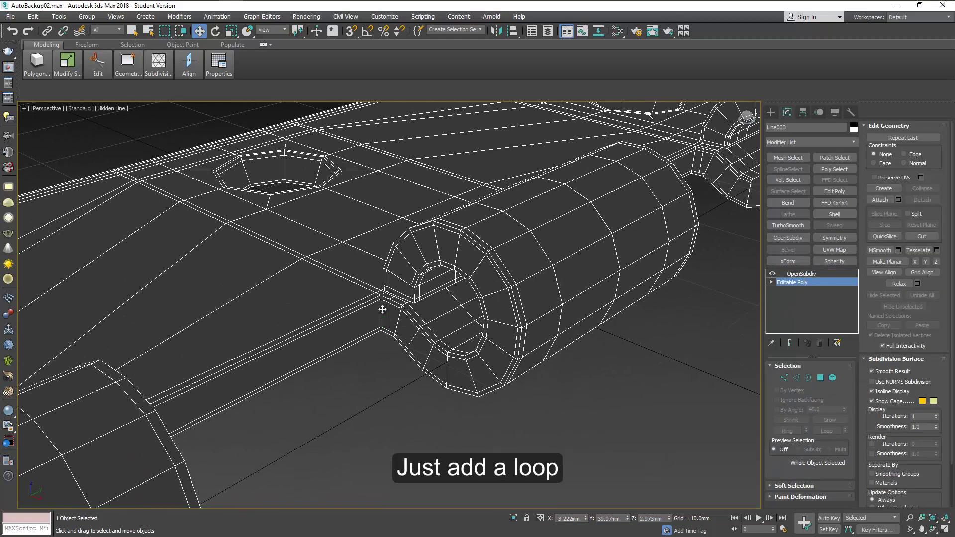
scroll(374, 323, down, 5)
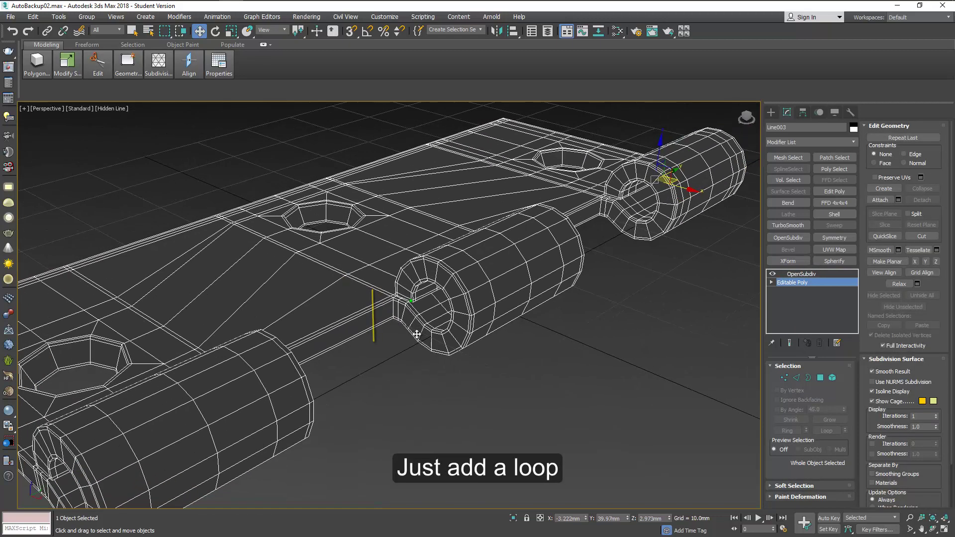
scroll(374, 323, down, 1)
click(795, 378)
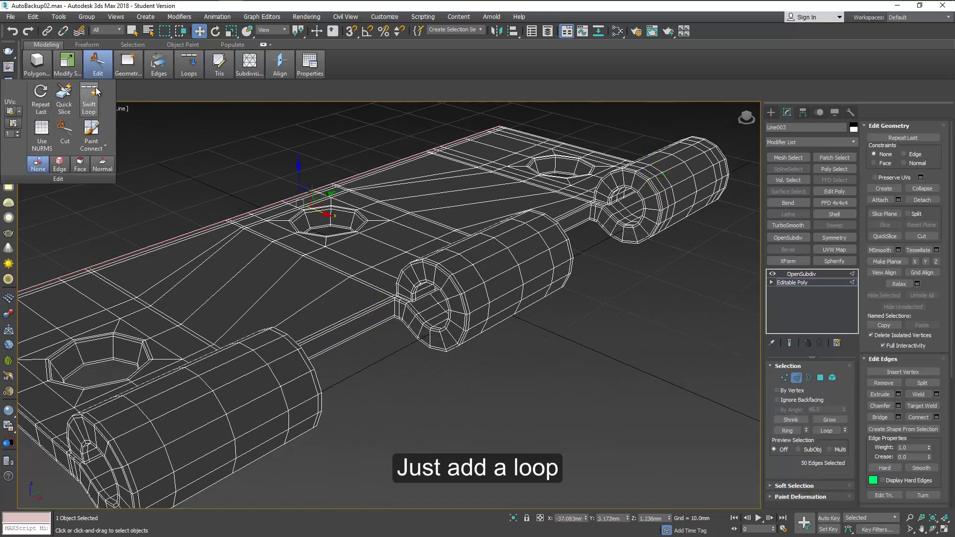
click(91, 99)
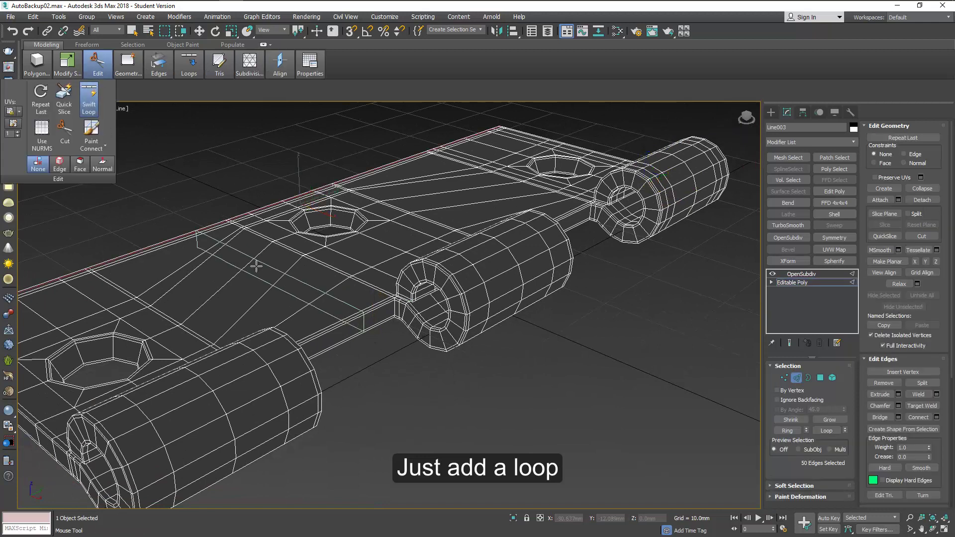
click(392, 306)
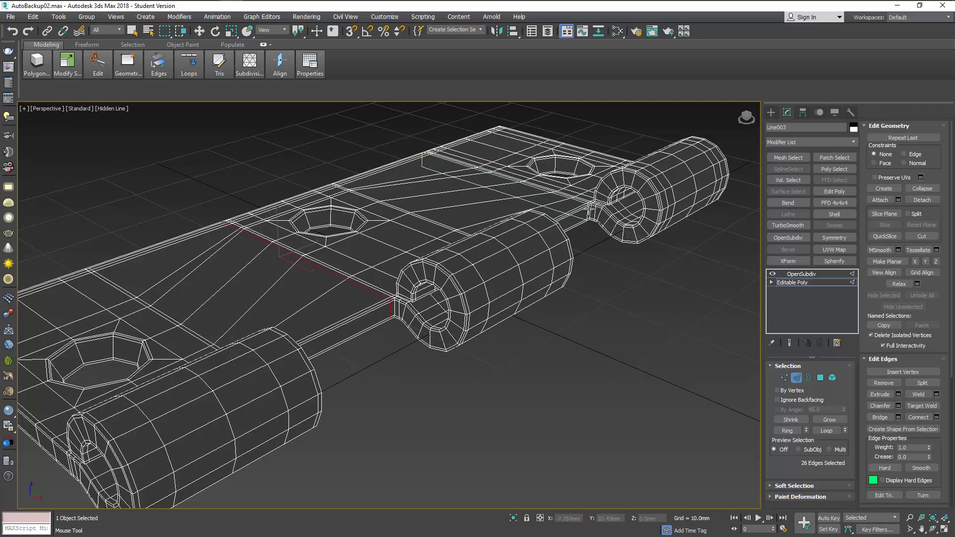
alt+middle_drag(391, 306, 346, 306)
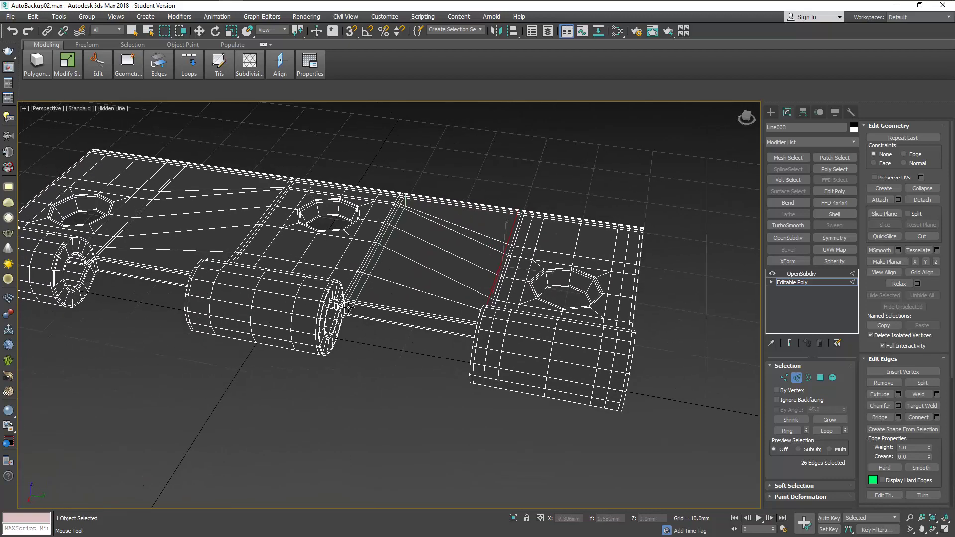
click(125, 248)
key(w)
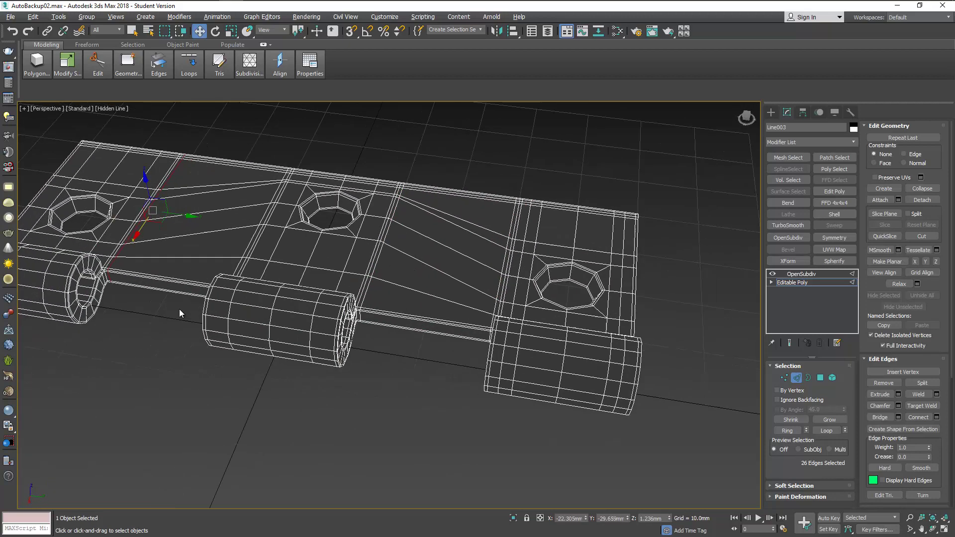
mouse_move(180, 312)
alt+middle_down()
mouse_move(524, 388)
mouse_move(561, 362)
alt+middle_up()
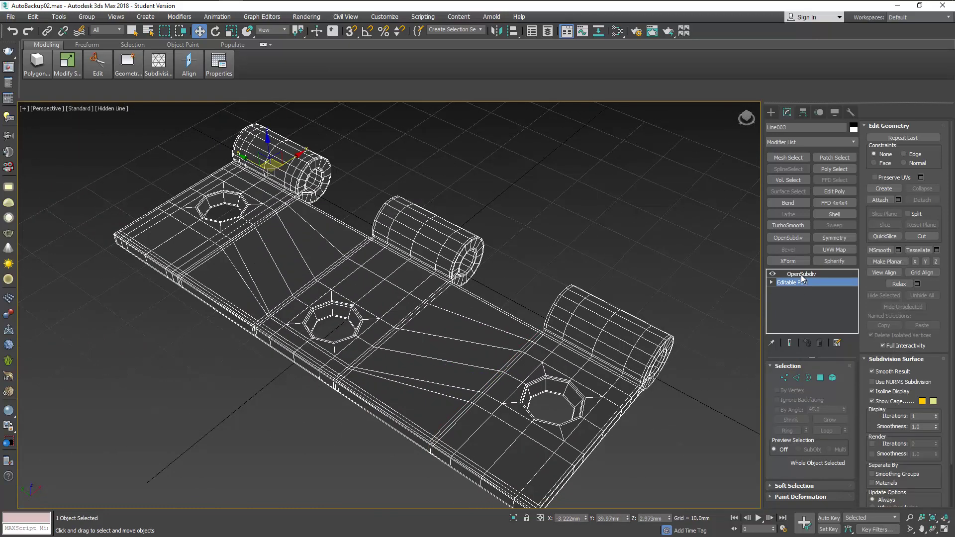
- Show the OpenSubdiv-smoothed leaf in Default Shading and orbit to inspect it
click(801, 274)
middle_drag(564, 388, 549, 361)
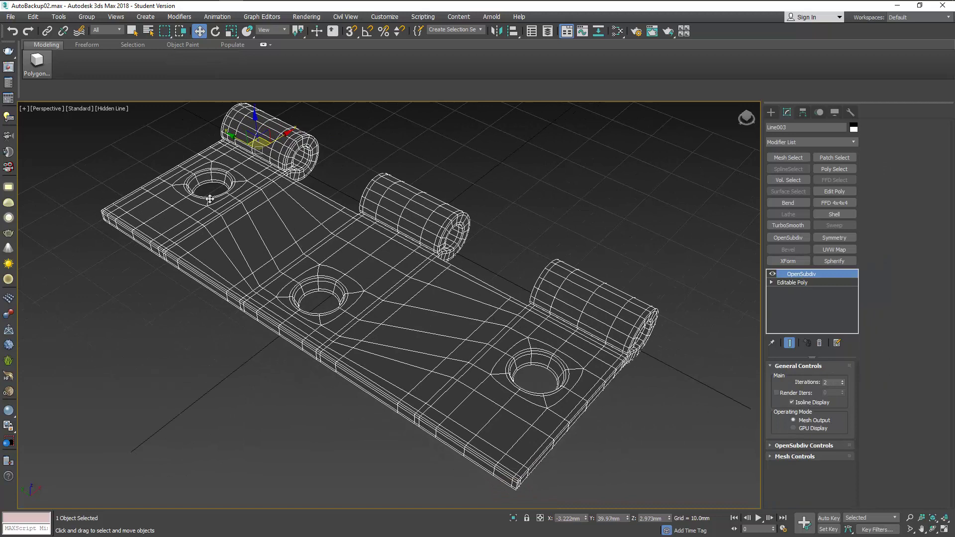
click(111, 109)
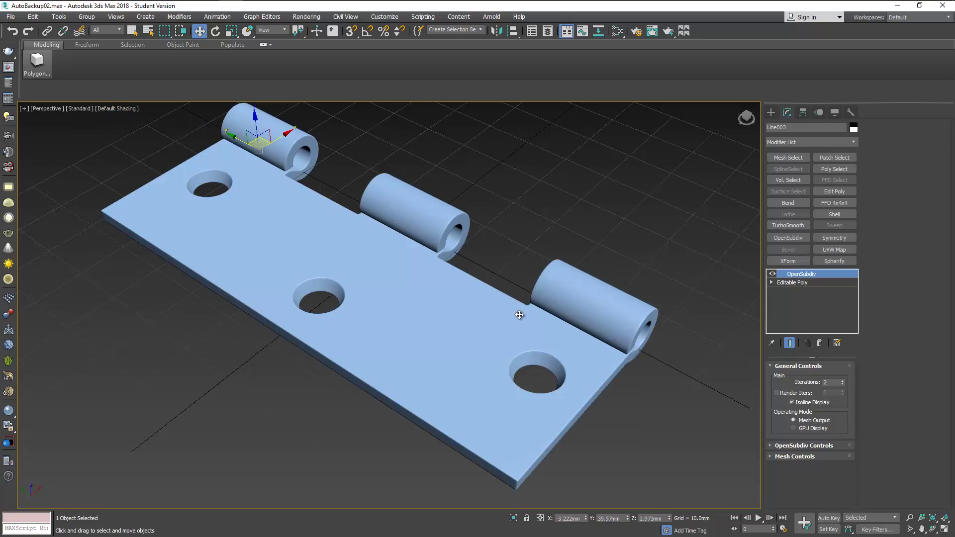
mouse_move(519, 314)
alt+middle_down()
mouse_move(488, 335)
mouse_move(420, 320)
mouse_move(420, 305)
mouse_move(431, 271)
mouse_move(517, 315)
alt+middle_up()
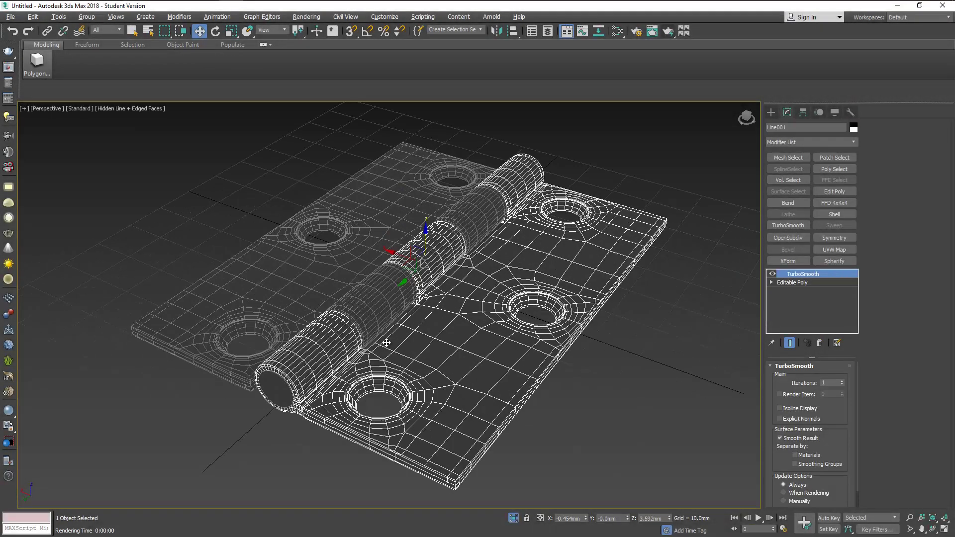
- Size the cylinder pin to a 2.555mm radius and a length spanning the knuckles
mouse_move(386, 343)
alt+middle_down()
mouse_move(407, 310)
mouse_move(276, 298)
alt+middle_up()
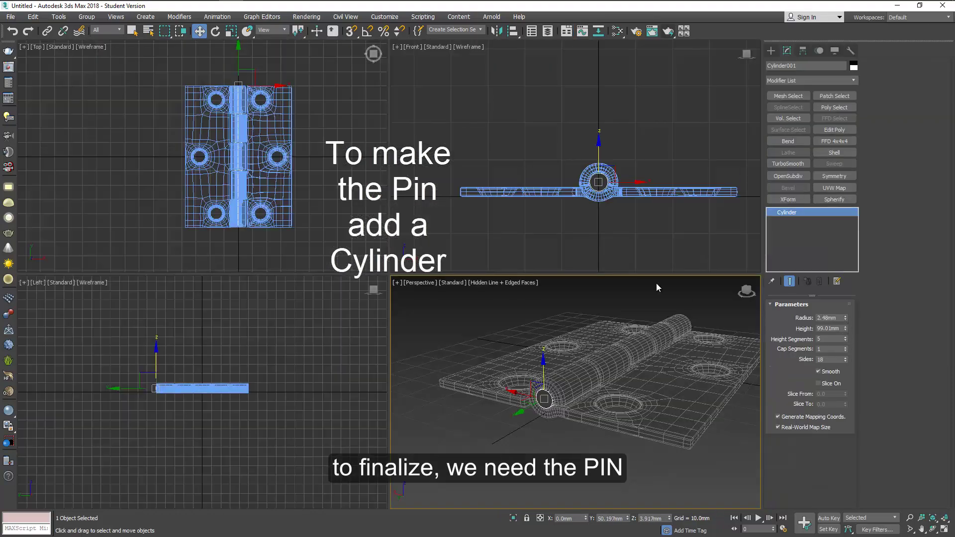
drag(845, 319, 711, 322)
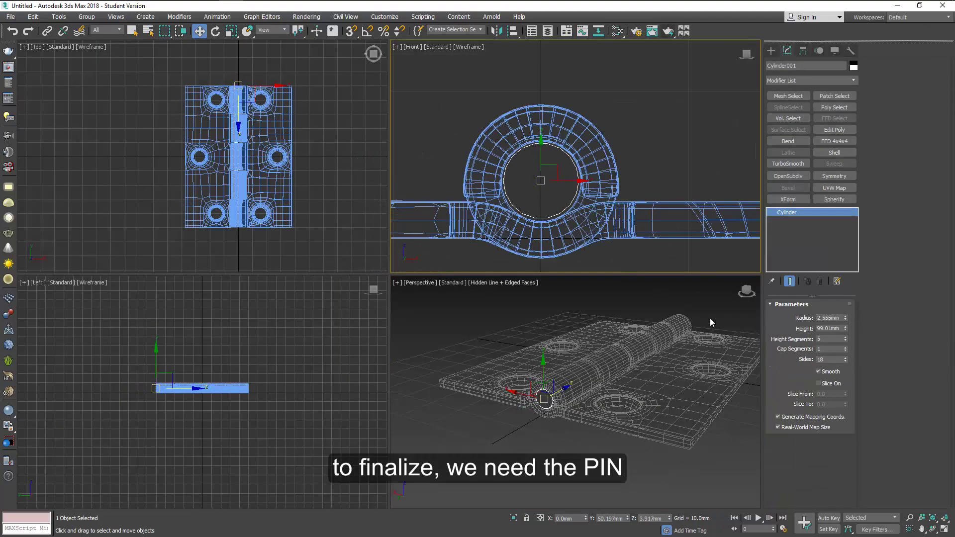
drag(846, 329, 844, 326)
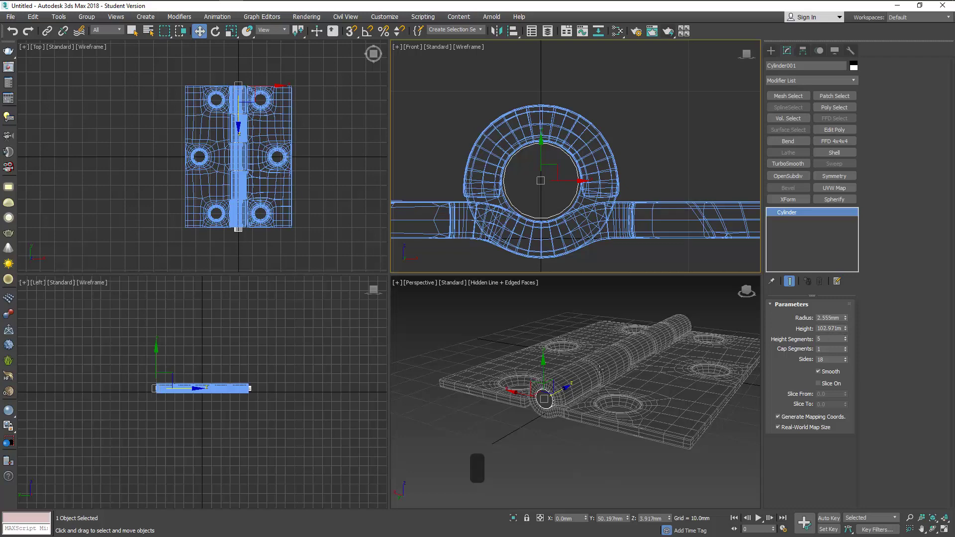
scroll(599, 369, up, 3)
scroll(600, 378, up, 3)
scroll(600, 388, up, 3)
- Convert the pin to Editable Poly and connect its lengthwise end edges with a new loop
right_click(621, 372)
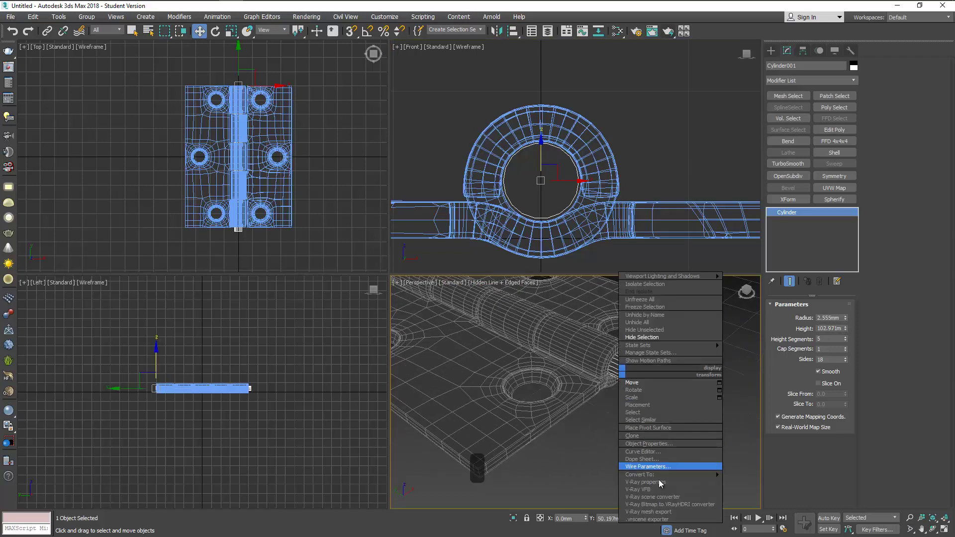
click(749, 482)
key(2)
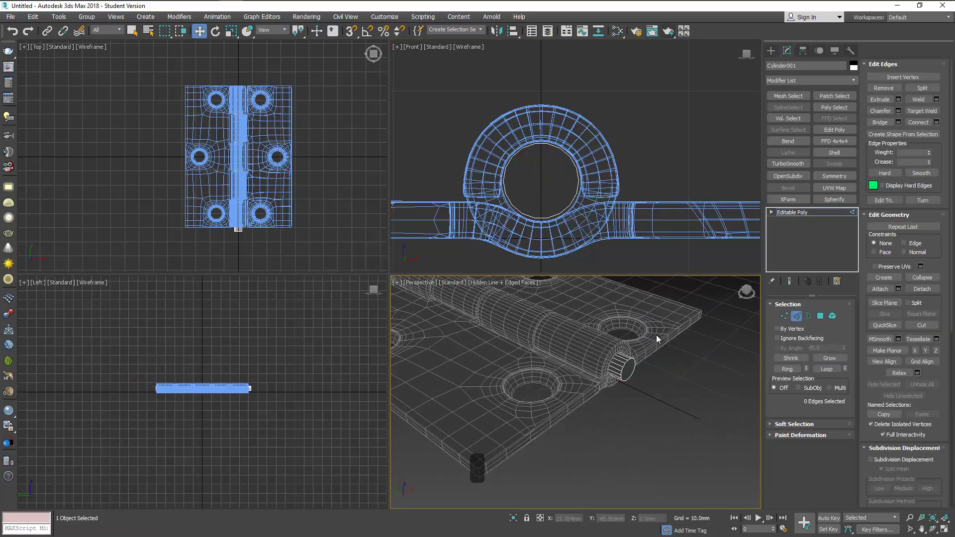
scroll(252, 396, up, 5)
drag(243, 311, 267, 389)
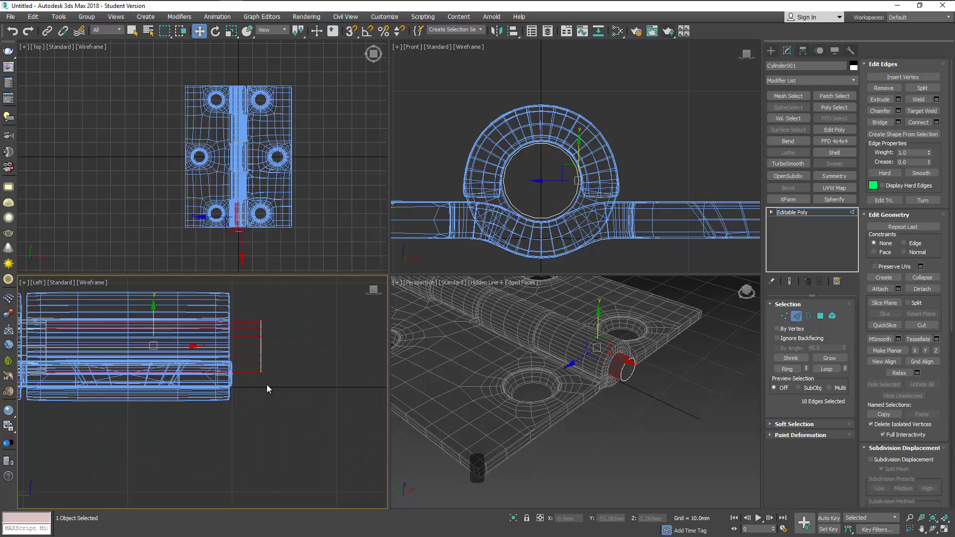
click(936, 122)
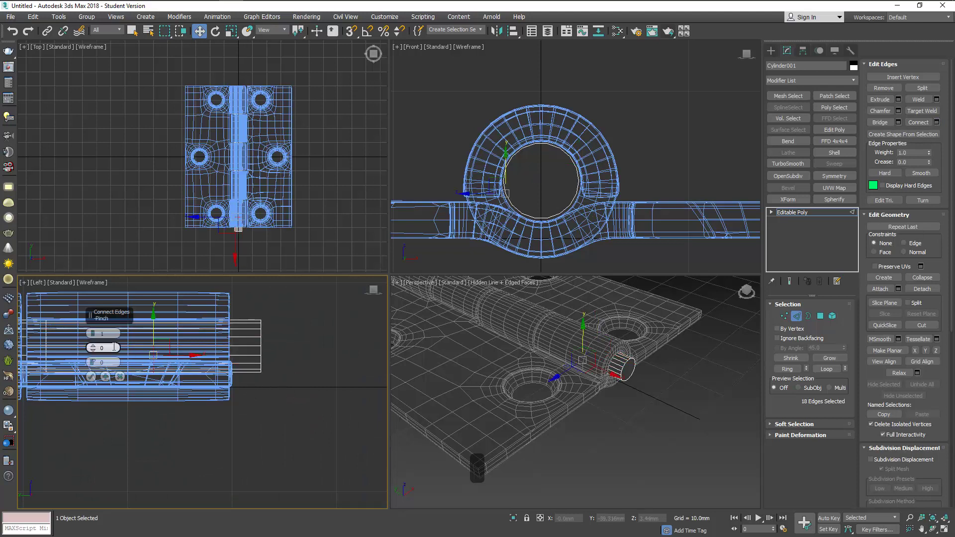
click(91, 376)
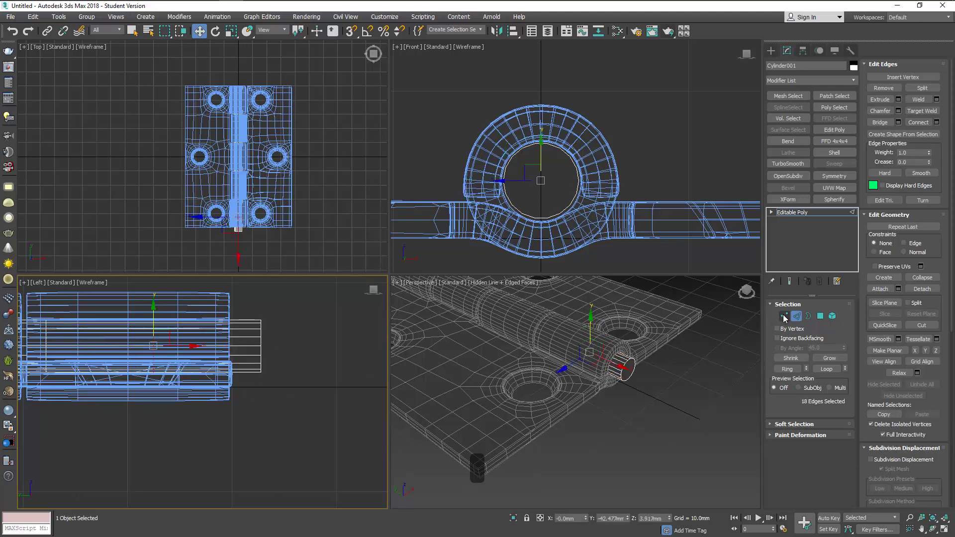
- Bevel the ring polygons into a thin lip: 0.339 mm height, -0.223 mm outline
key(1)
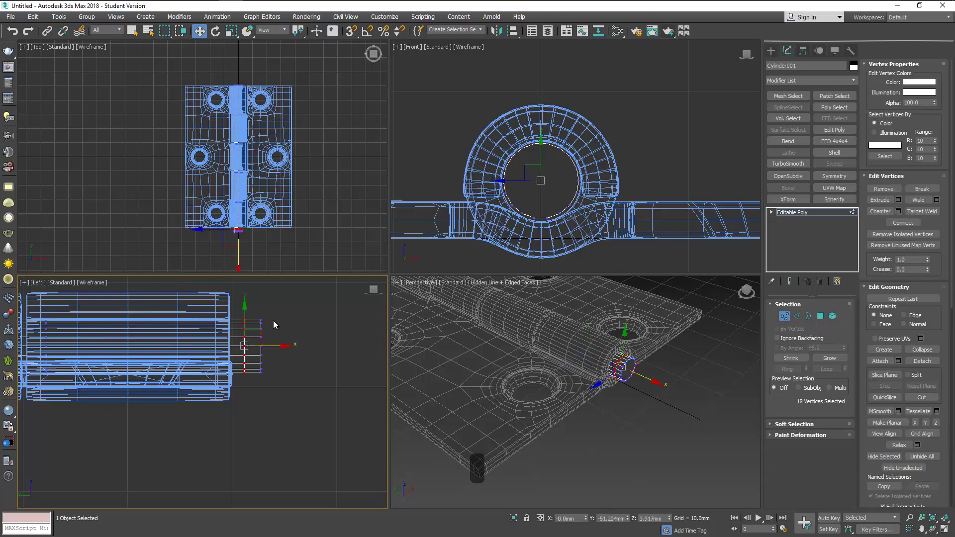
key(4)
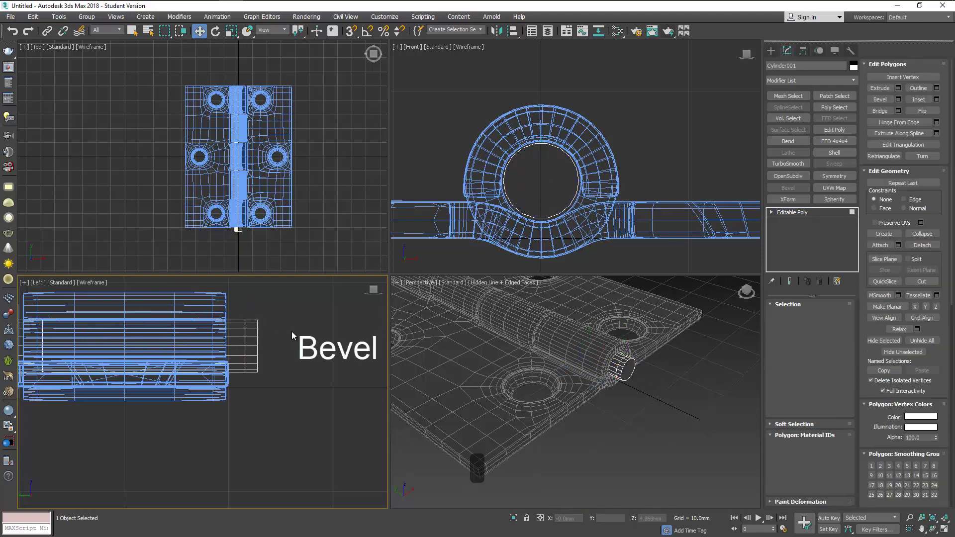
key(shift+ctrl+b)
middle_click(547, 373)
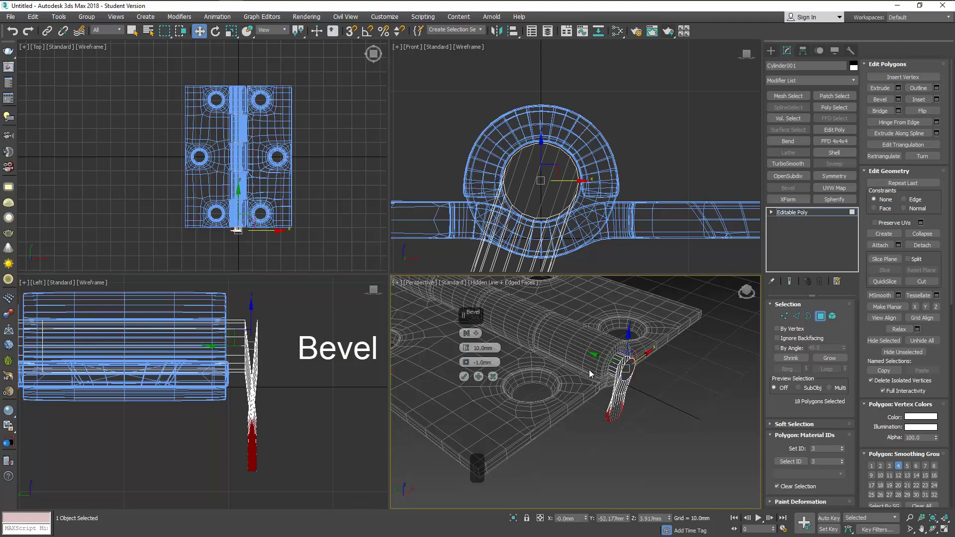
key(alt+w)
scroll(497, 248, up, 3)
scroll(497, 249, up, 5)
drag(162, 165, 162, 182)
scroll(162, 171, down, 3)
scroll(162, 171, down, 3)
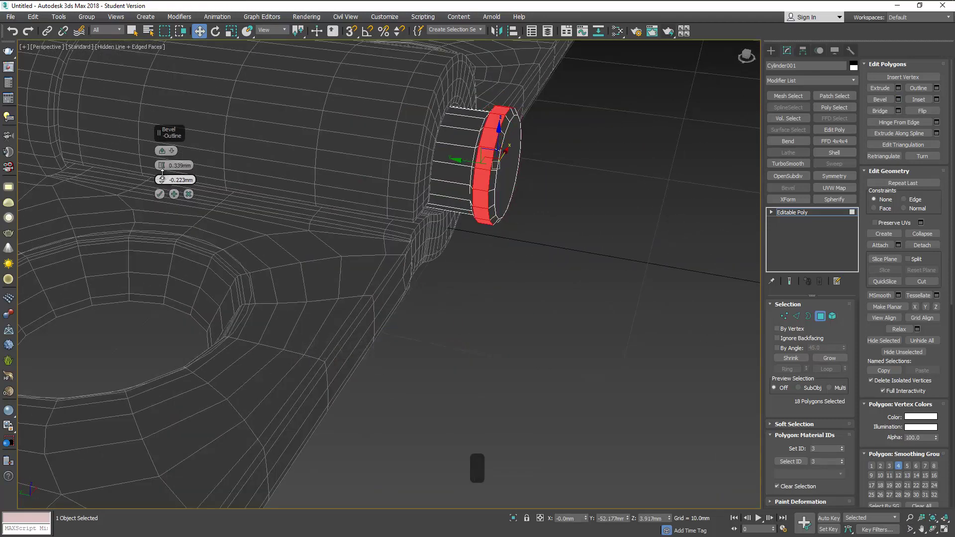
mouse_move(342, 178)
alt+middle_down()
mouse_move(444, 147)
mouse_move(398, 159)
alt+middle_up()
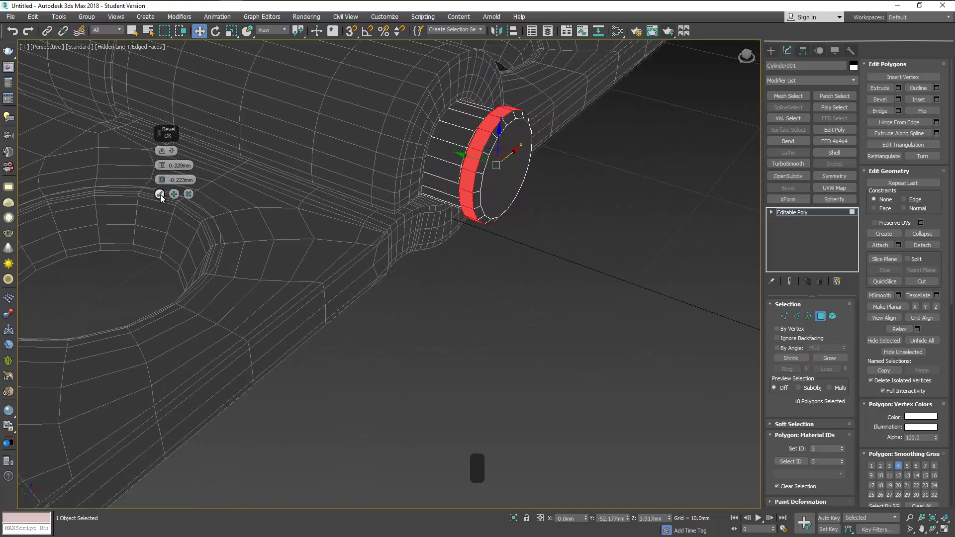
click(161, 197)
alt+middle_drag(401, 220, 590, 276)
key(2)
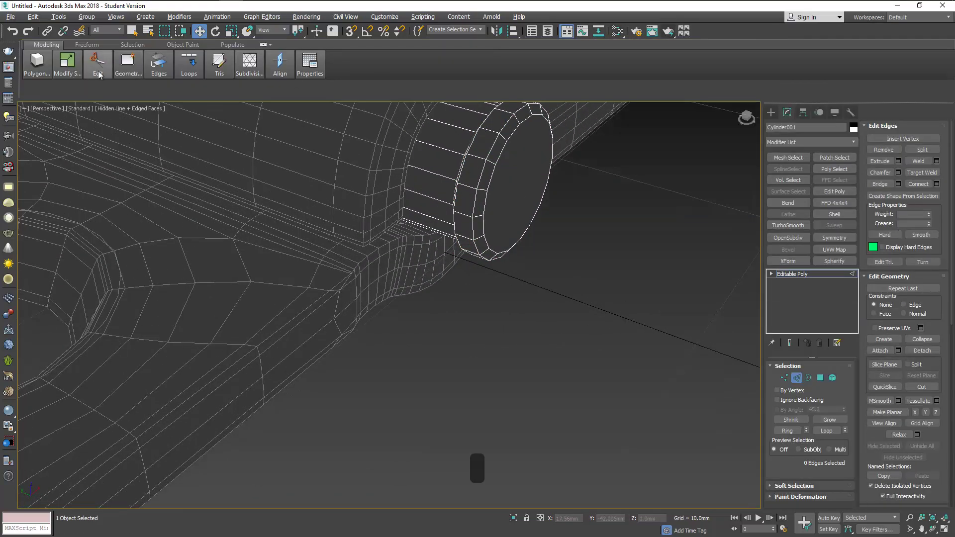
- Add a Swift Loop edge loop near the pin's other end
click(566, 31)
click(88, 97)
click(472, 188)
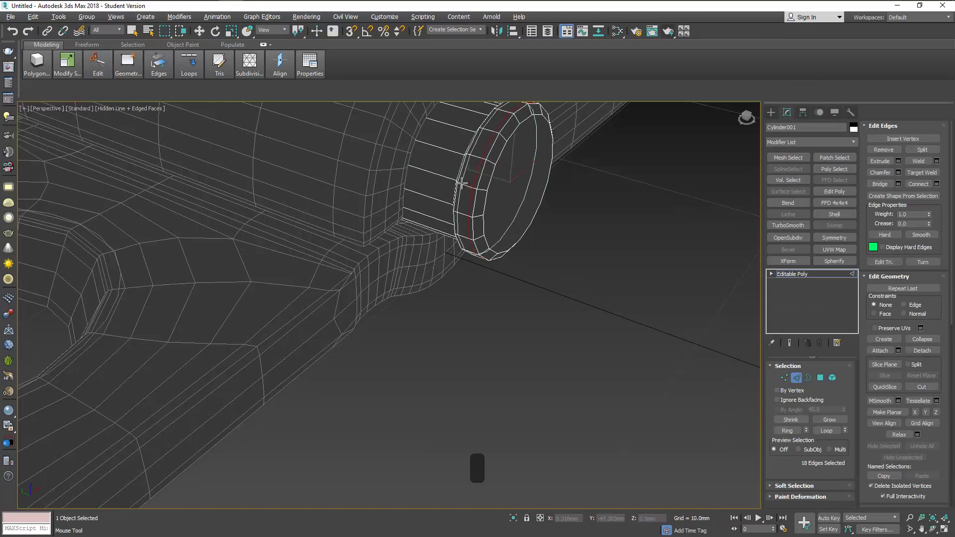
scroll(458, 184, down, 5)
mouse_move(376, 192)
alt+middle_down()
mouse_move(435, 192)
mouse_move(278, 372)
alt+middle_up()
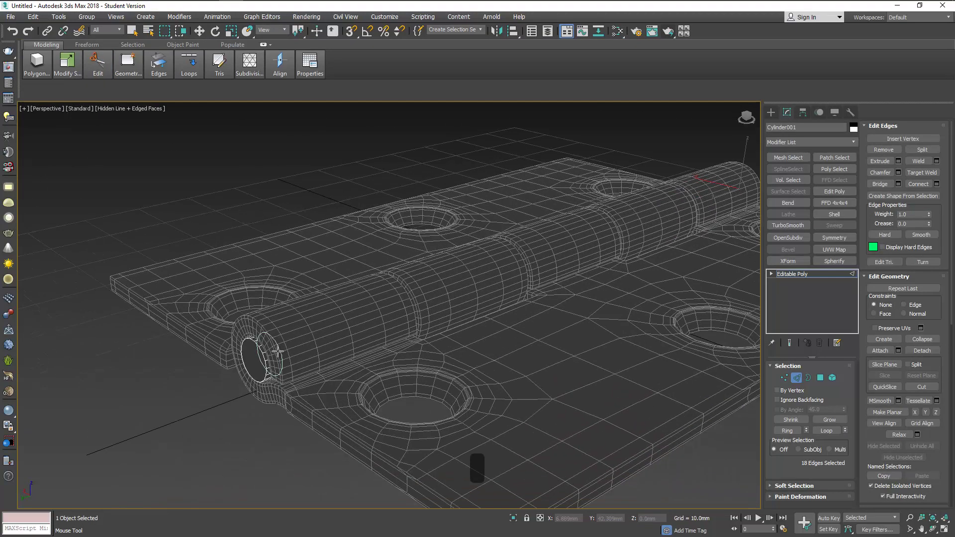
- Bevel that end cap with the same 0.339 mm, -0.223 mm values and select its vertices
key(w)
key(4)
click(266, 367)
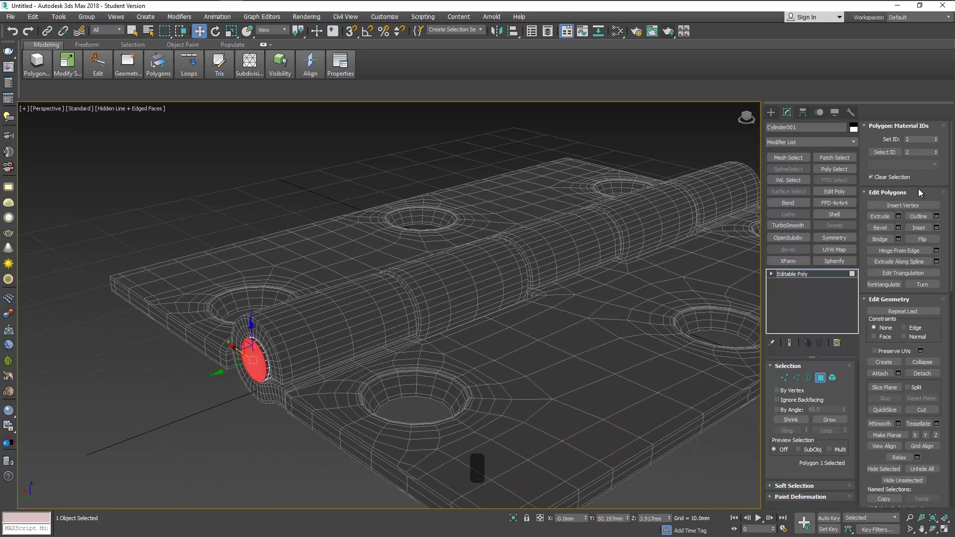
click(898, 227)
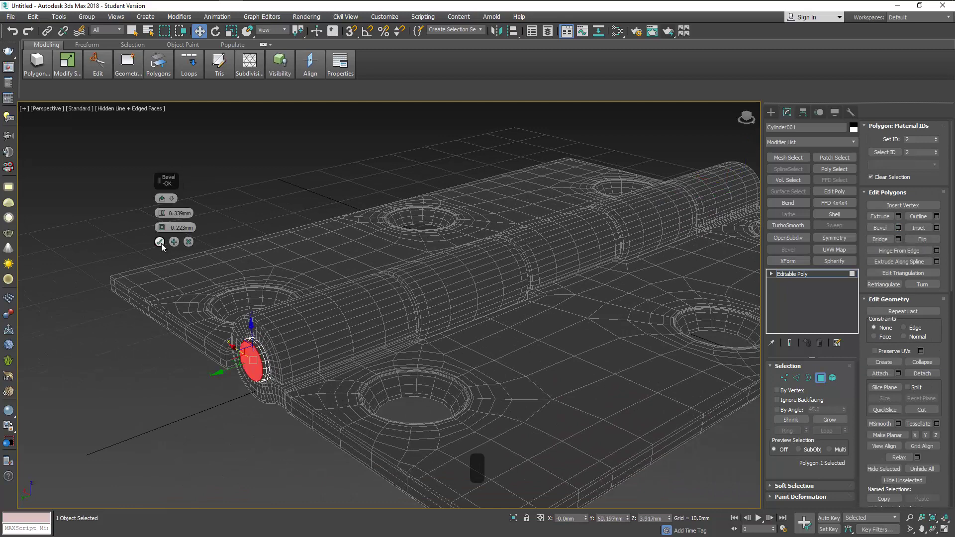
click(160, 242)
key(1)
drag(203, 317, 319, 426)
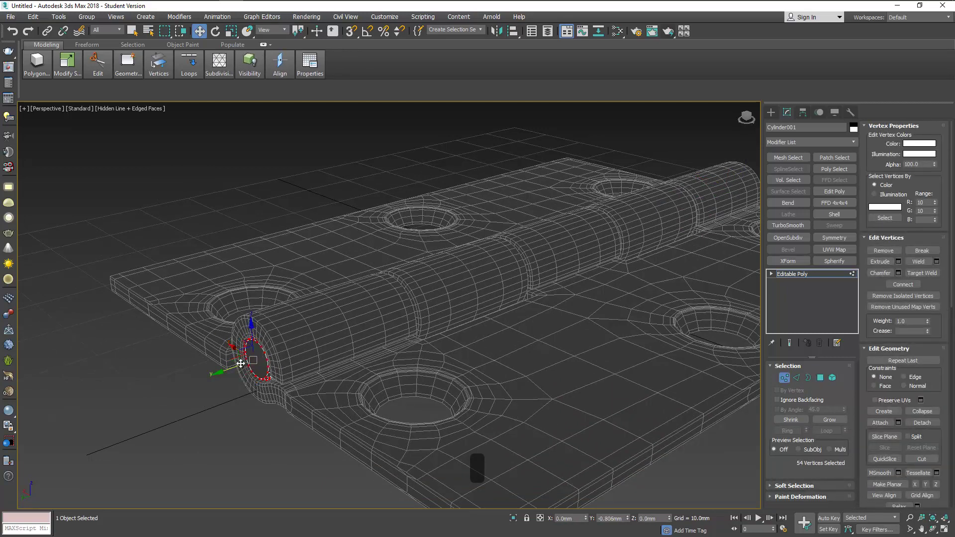
scroll(465, 301, down, 5)
- Add a TurboSmooth modifier at 1 iteration to the pin, then return to Editable Poly
click(784, 378)
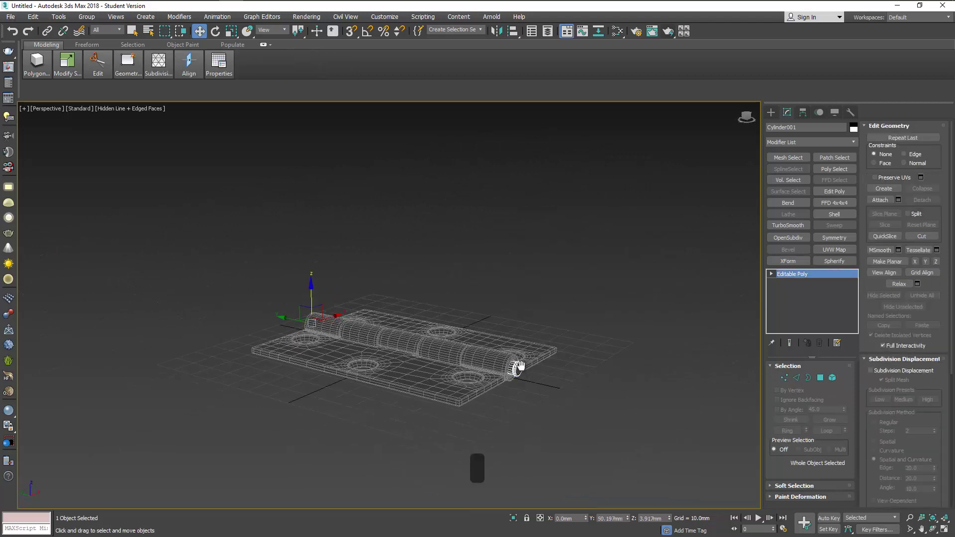
middle_drag(540, 378, 490, 351)
click(787, 225)
scroll(506, 340, up, 5)
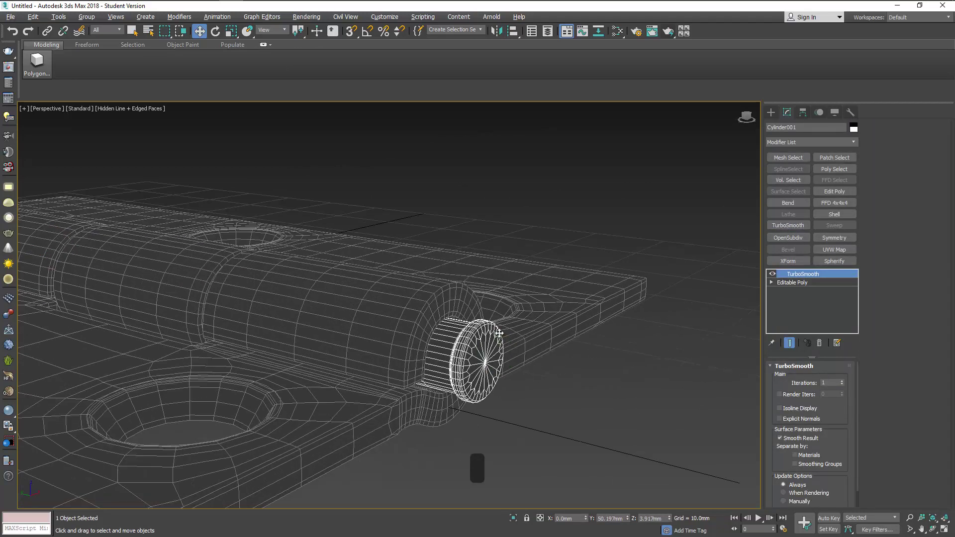
scroll(497, 333, up, 3)
click(792, 282)
- Inset the pin's end cap slightly and grow the selection around it
click(820, 378)
click(937, 227)
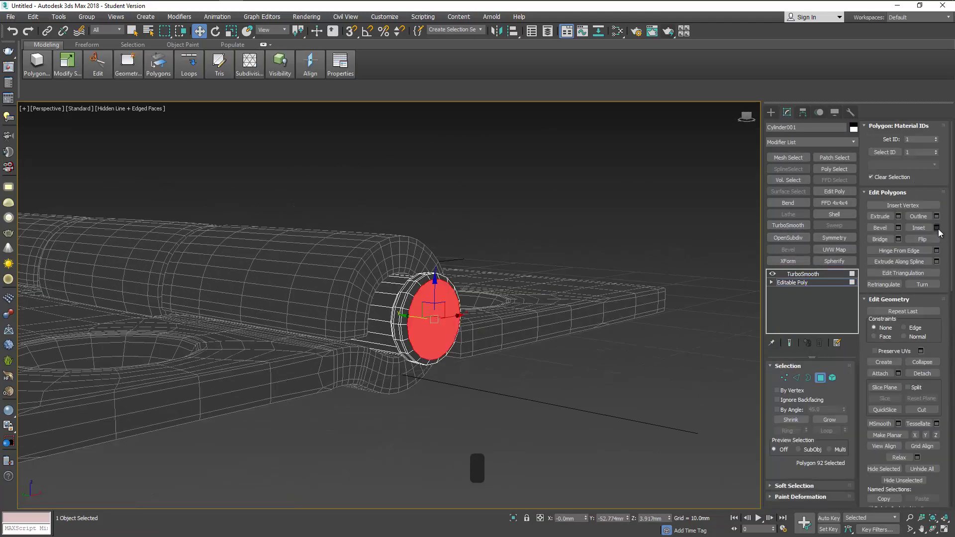
drag(162, 214, 166, 219)
click(159, 228)
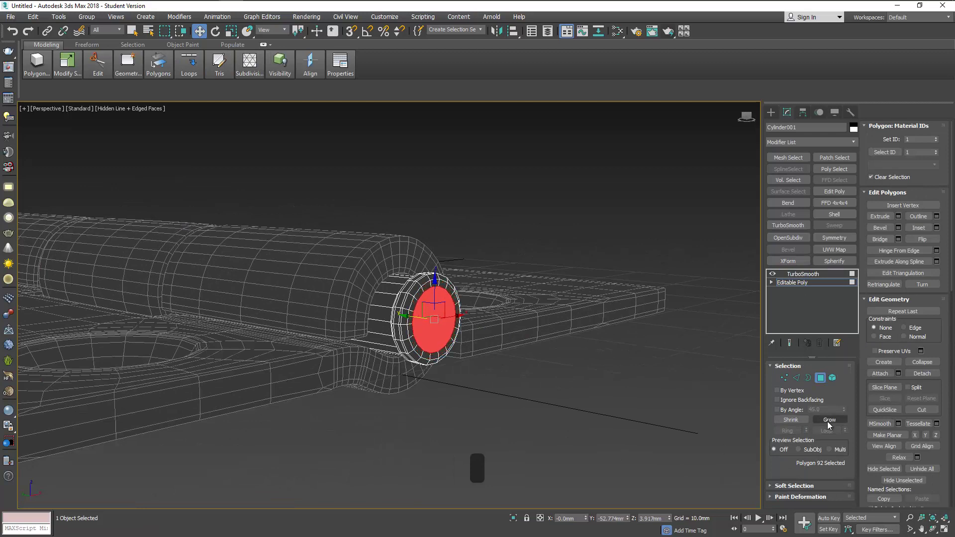
click(829, 419)
- Clear the selection, inspect the smoothed pin, and exit sub-object editing
mouse_move(378, 299)
alt+middle_down()
mouse_move(415, 308)
mouse_move(415, 325)
alt+middle_up()
key(ctrl+d)
click(415, 324)
scroll(418, 319, down, 2)
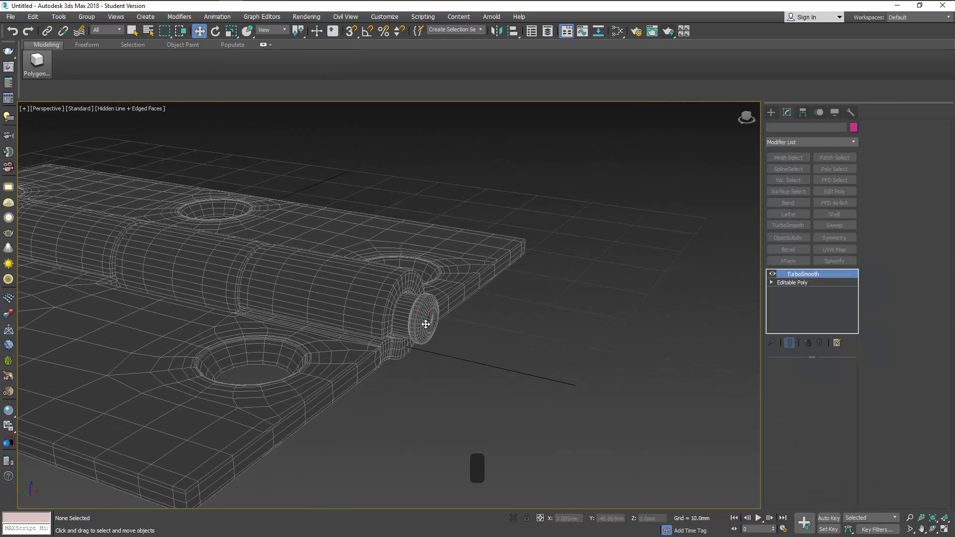
scroll(416, 320, down, 2)
scroll(416, 320, down, 2)
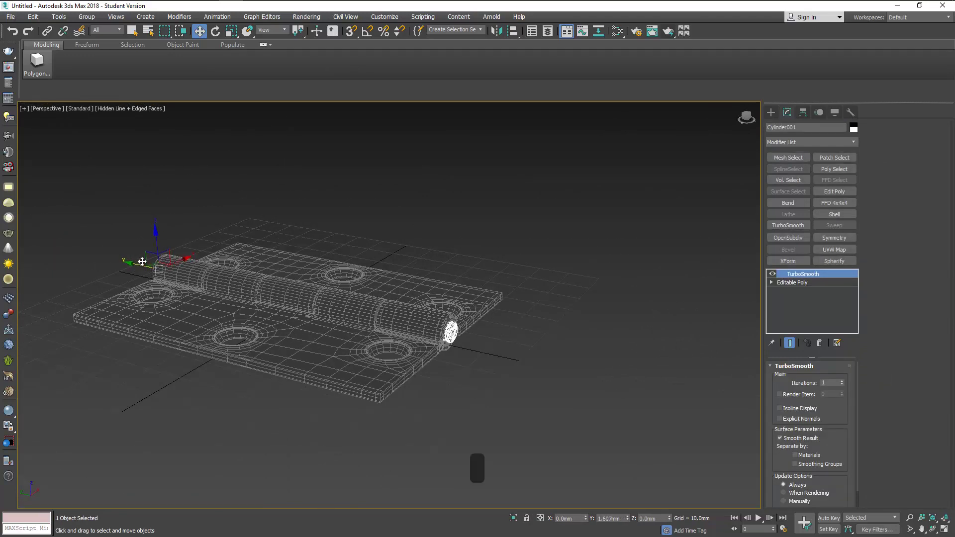
alt+middle_drag(141, 262, 164, 278)
click(792, 283)
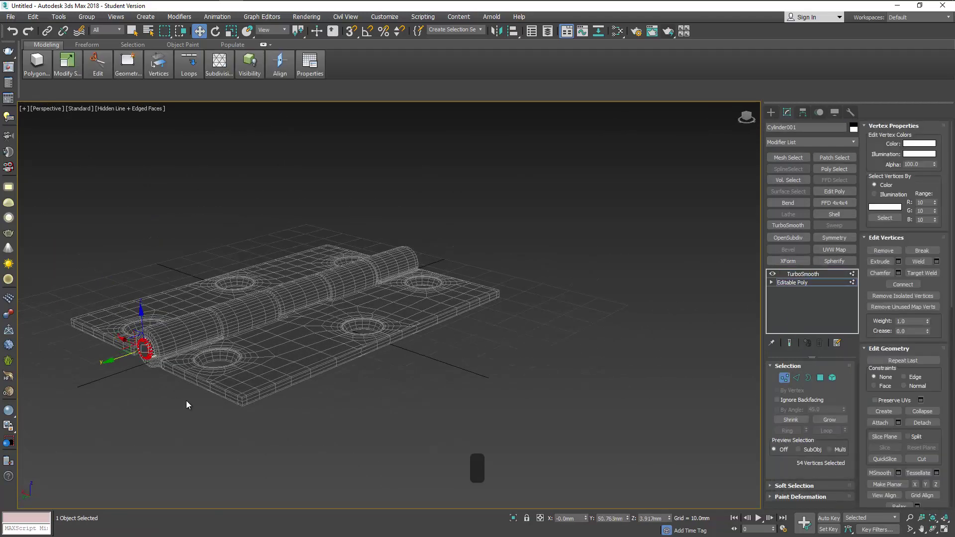
mouse_move(418, 318)
alt+middle_down()
mouse_move(399, 352)
mouse_move(541, 260)
alt+middle_up()
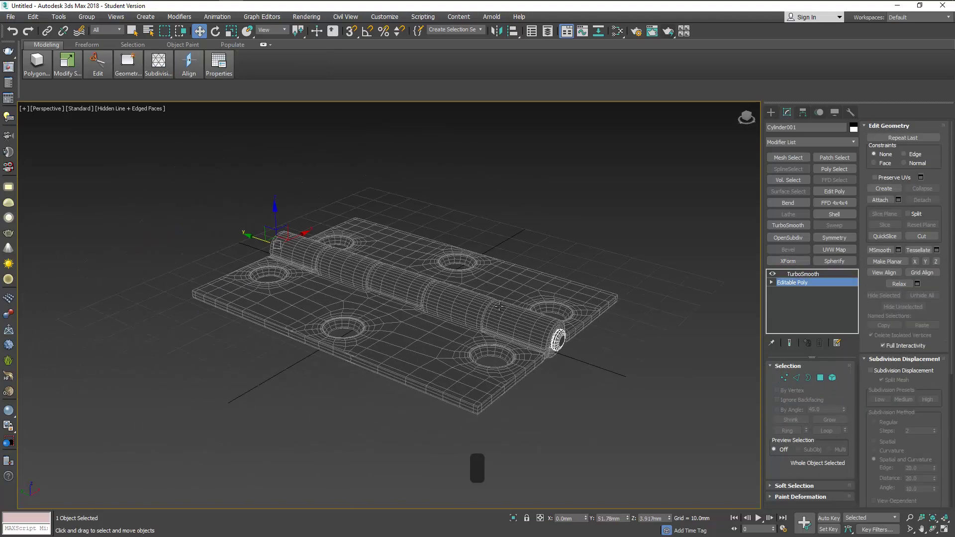
click(541, 260)
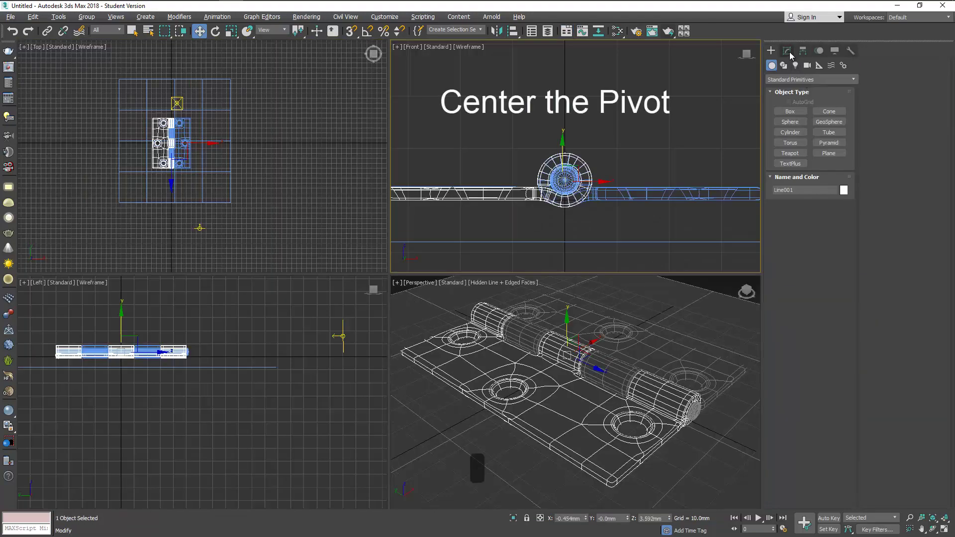
- Enable Affect Pivot Only and move Line001's pivot to the pin centre in the Front view
click(803, 50)
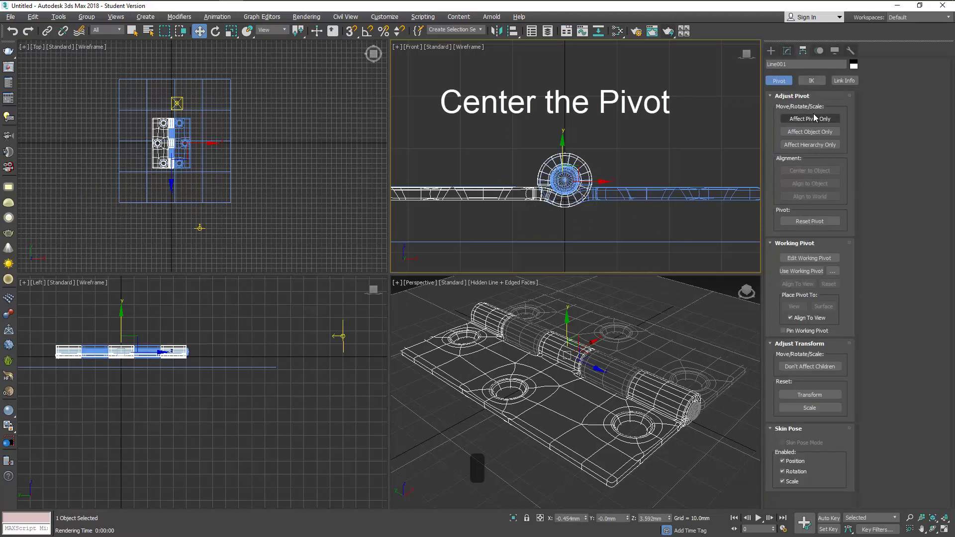
click(810, 119)
scroll(567, 194, up, 1)
scroll(570, 197, up, 2)
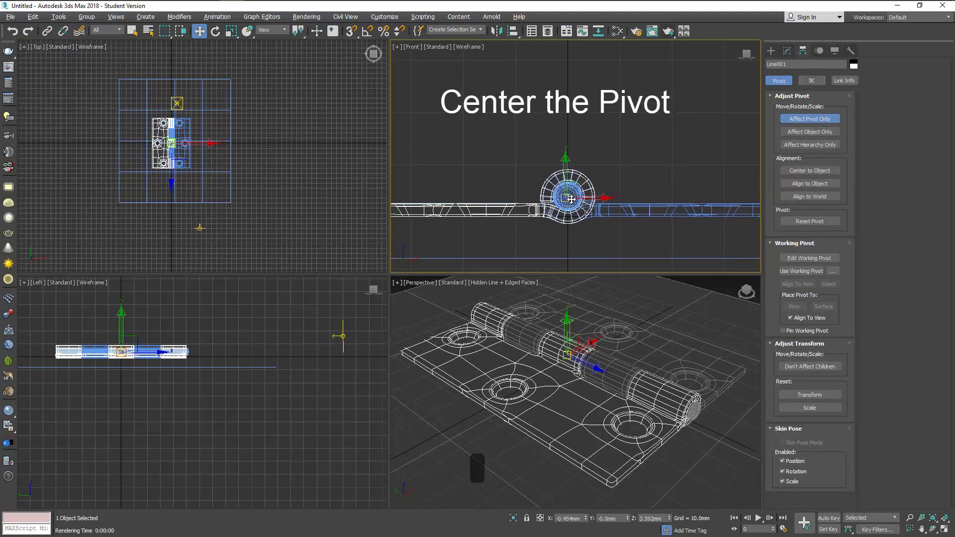
scroll(570, 199, up, 2)
drag(570, 199, 577, 179)
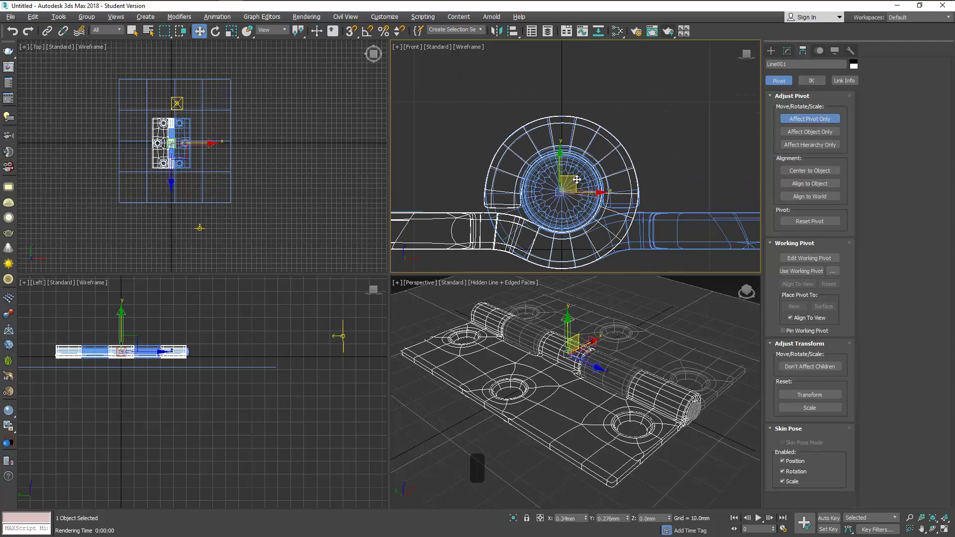
- Move Line005's pivot to the pin centre, then turn Affect Pivot Only off
click(618, 365)
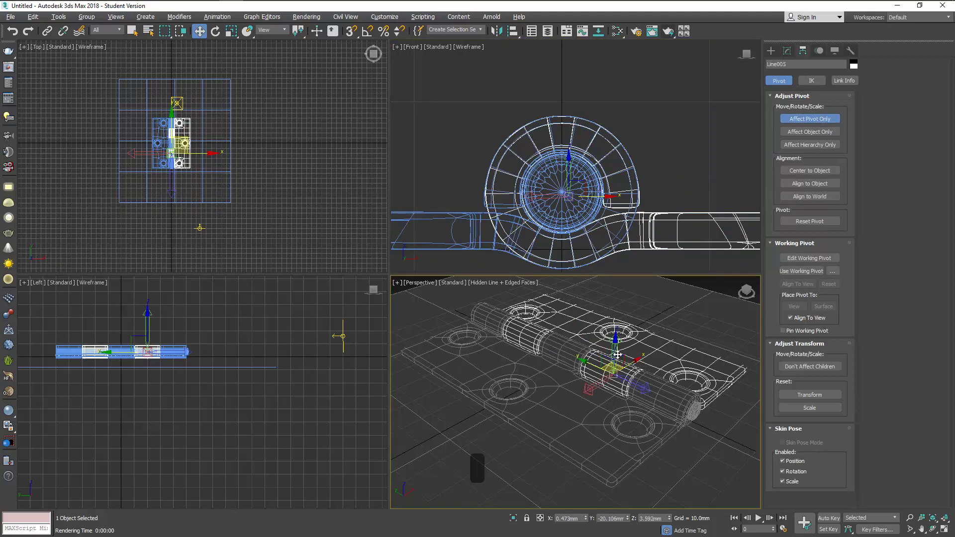
click(571, 211)
drag(584, 189, 578, 184)
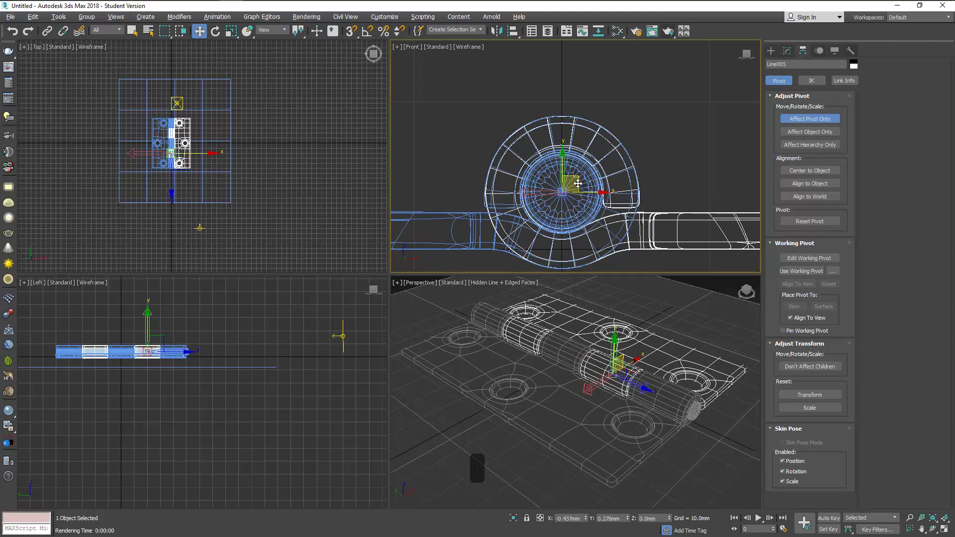
click(790, 126)
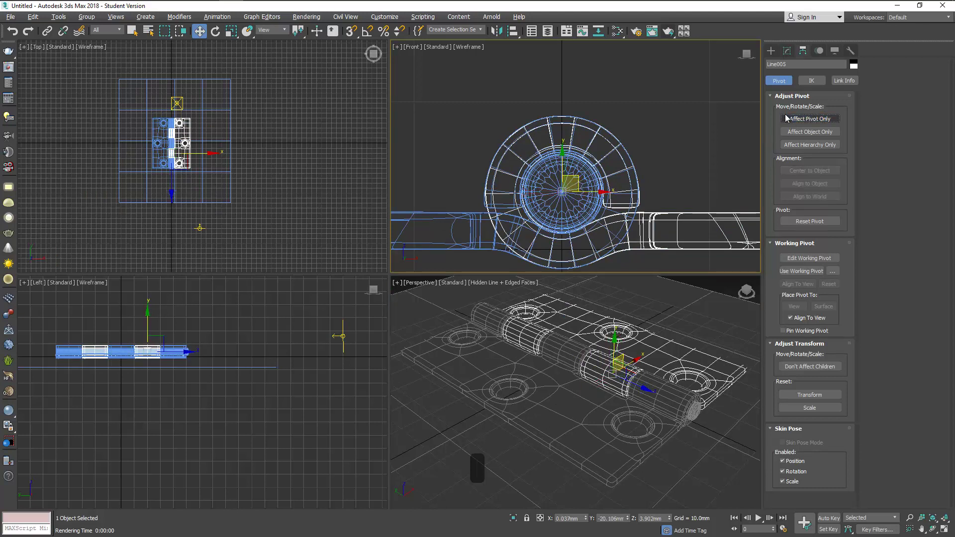
click(770, 51)
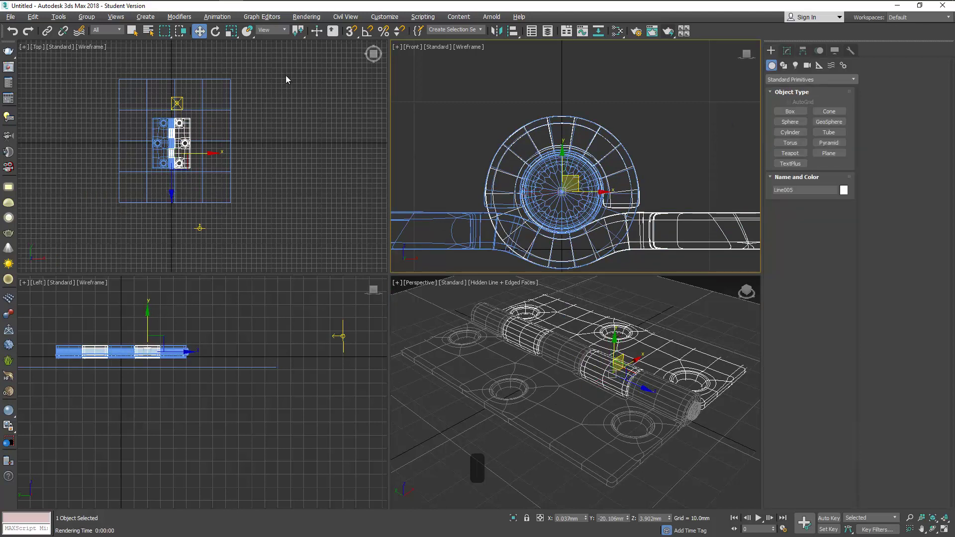
click(216, 31)
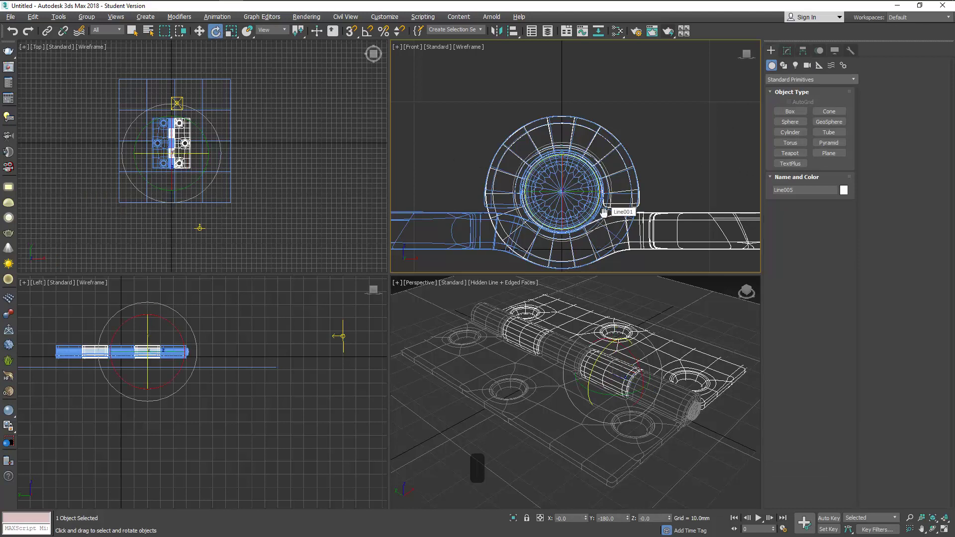
- Rotate the white leaf about -174° around the pin until the hinge lies flat
scroll(603, 213, down, 4)
drag(631, 182, 654, 116)
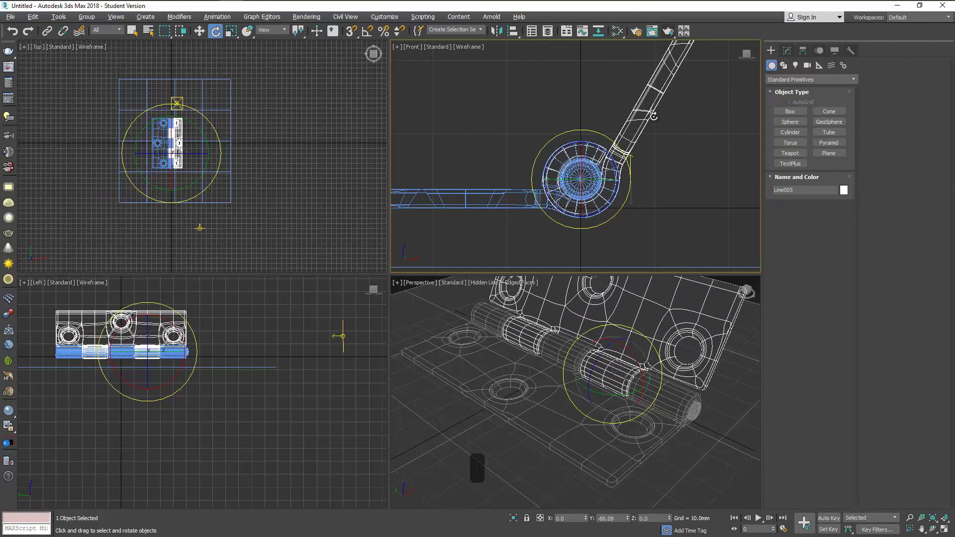
drag(653, 116, 471, 22)
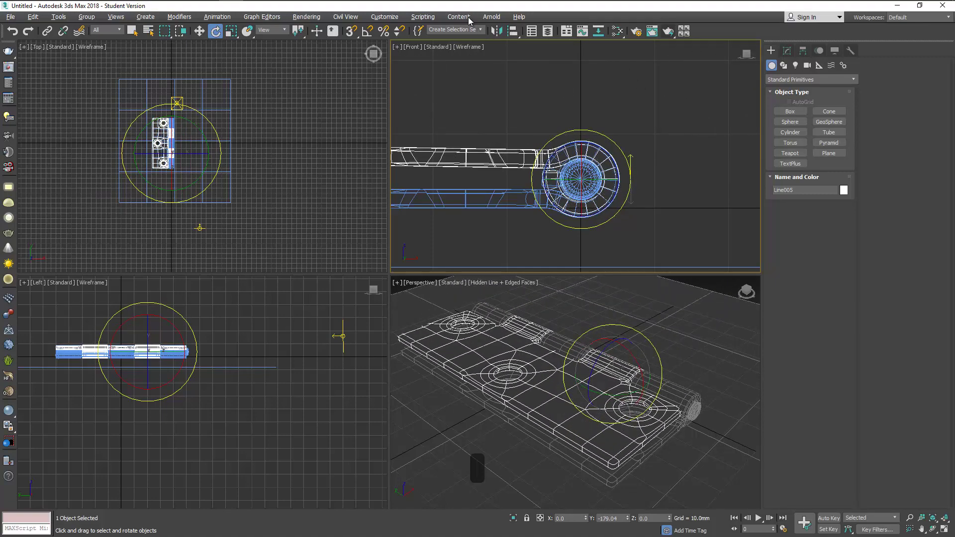
- Maximize the Perspective view at a lower angle and start a V-Ray render
right_click(646, 332)
key(alt+w)
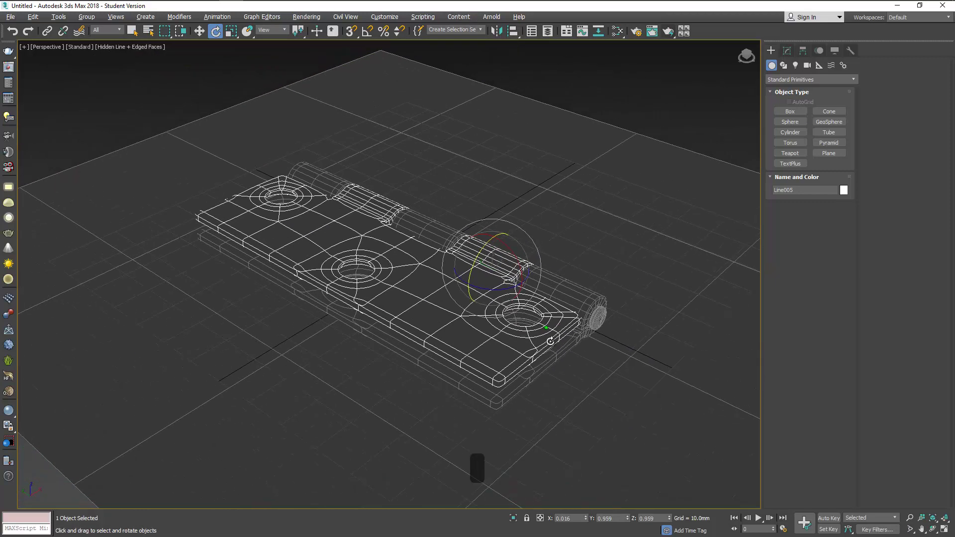
alt+middle_drag(550, 341, 542, 322)
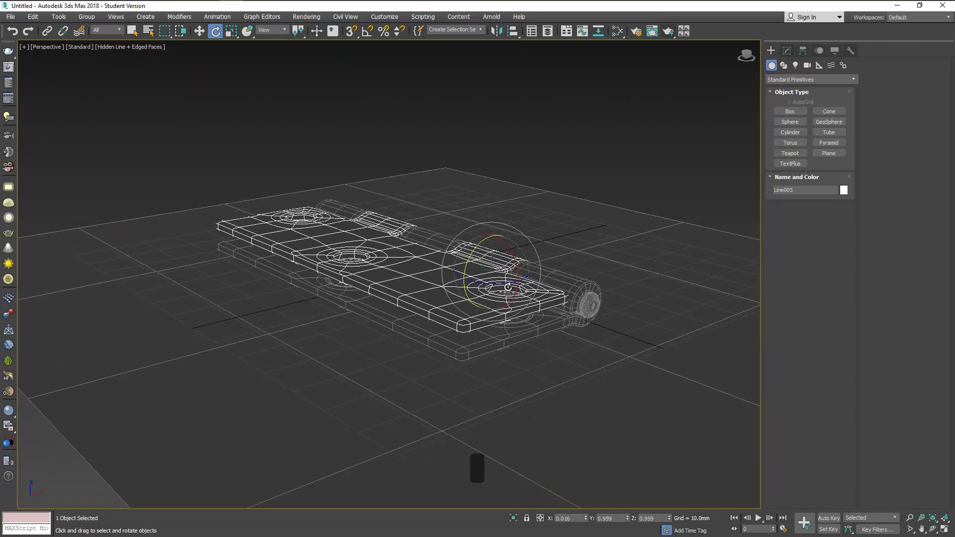
click(665, 34)
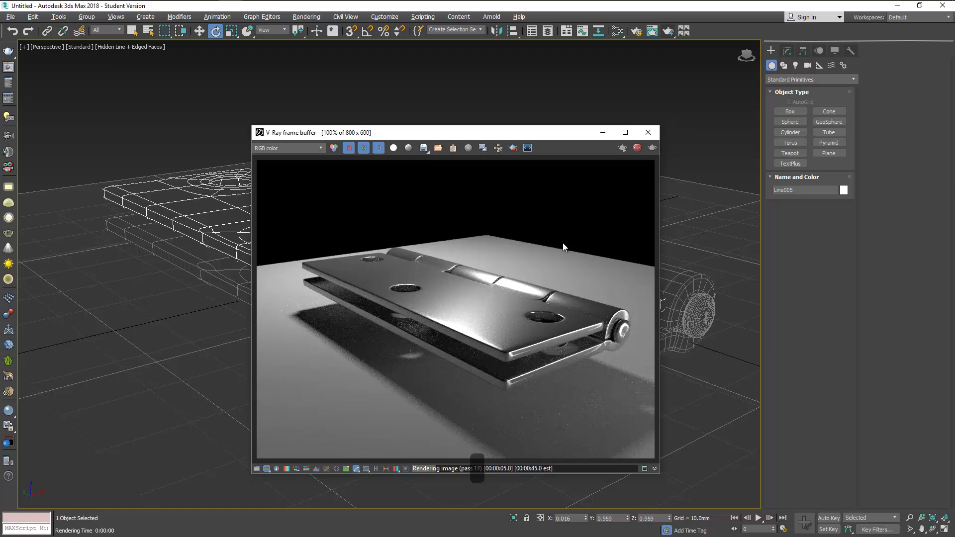
- Stop and close the test render, restore four viewports, and swing the leaf back up
click(637, 149)
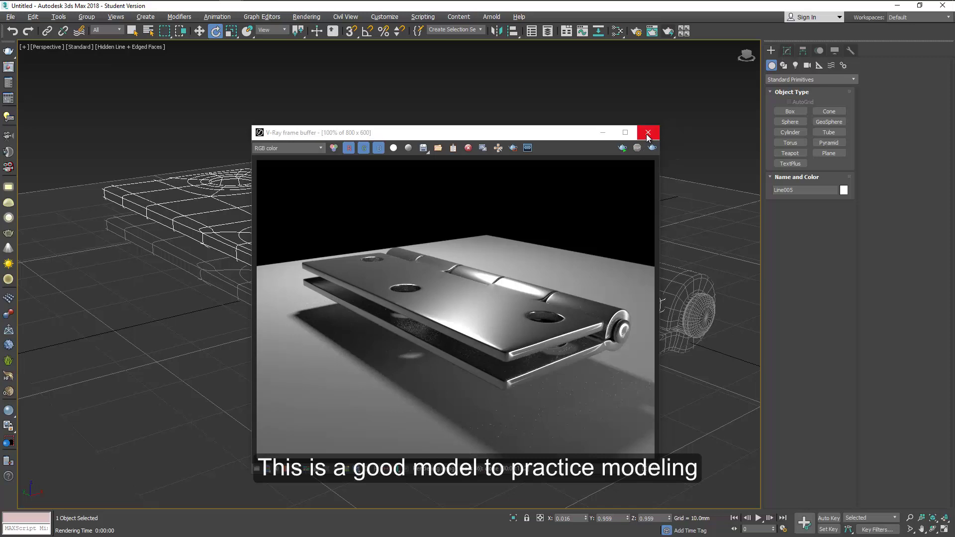
click(648, 133)
key(alt+w)
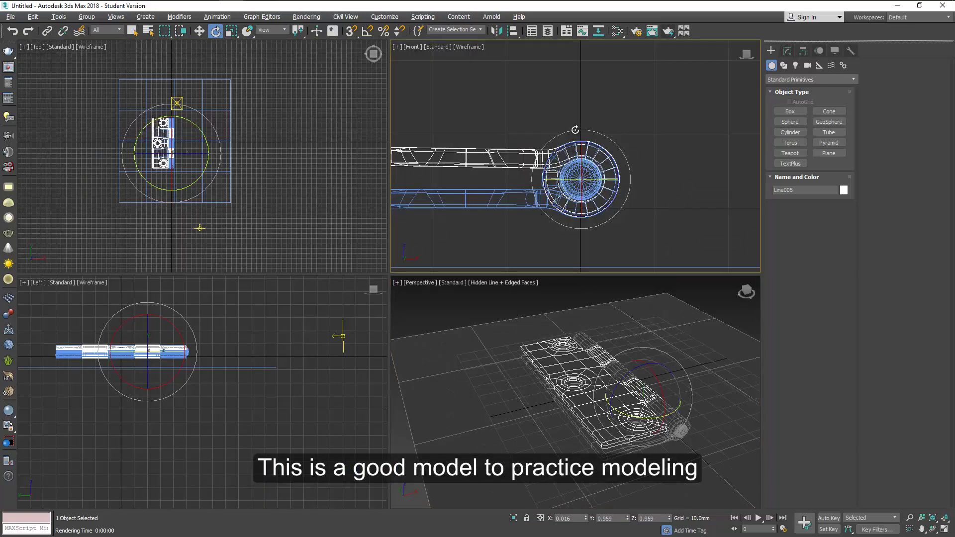
drag(575, 130, 697, 142)
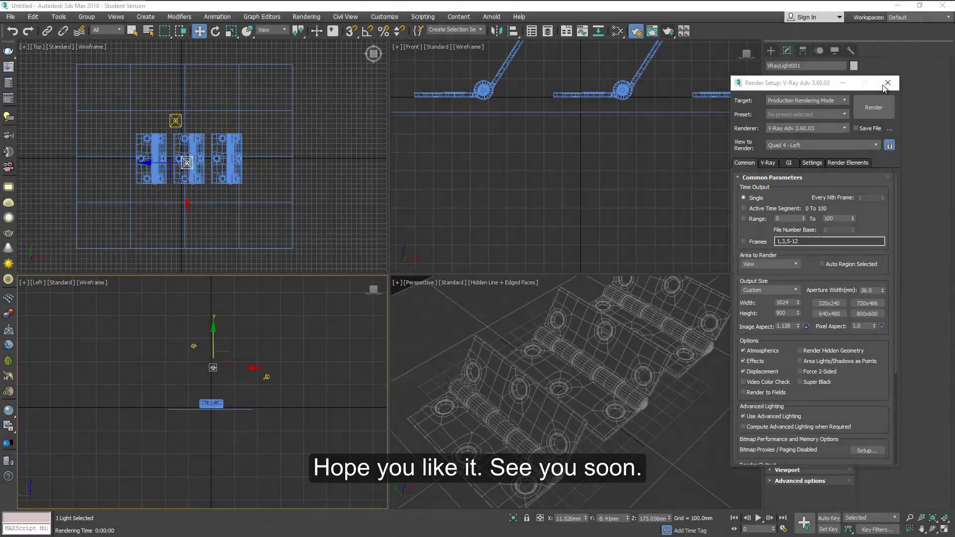
- Render the worn steel, gold and polished silver hinges in V-Ray and zoom into the gold one
click(884, 84)
click(669, 33)
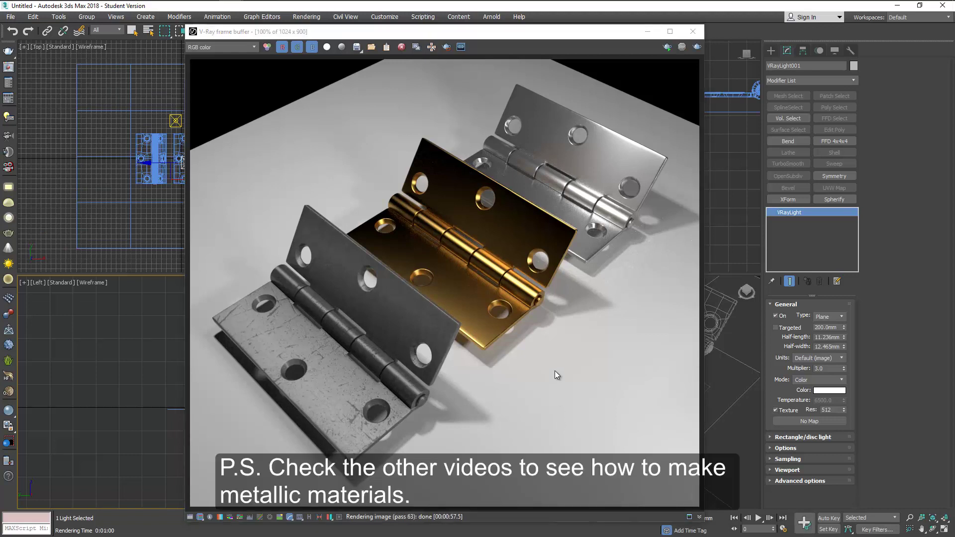
click(543, 306)
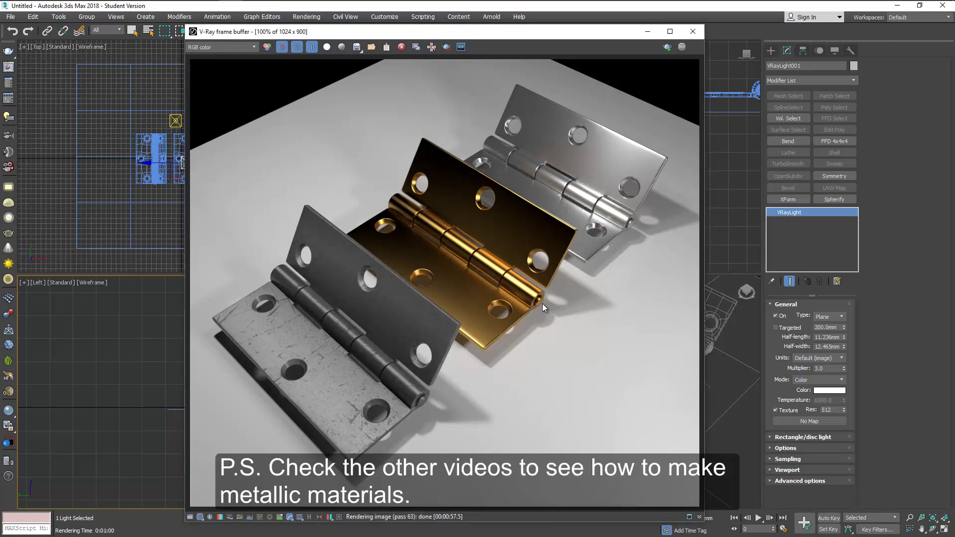
scroll(542, 303, up, 2)
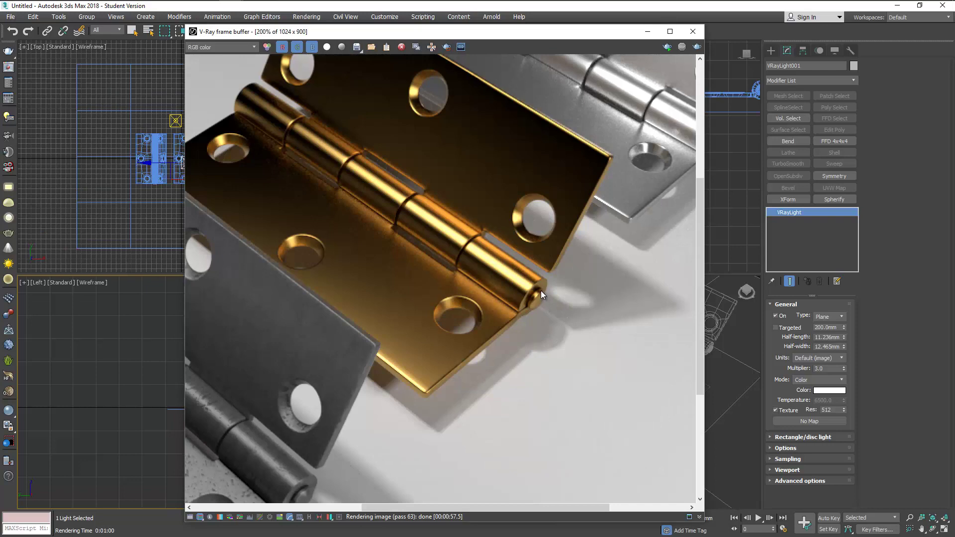